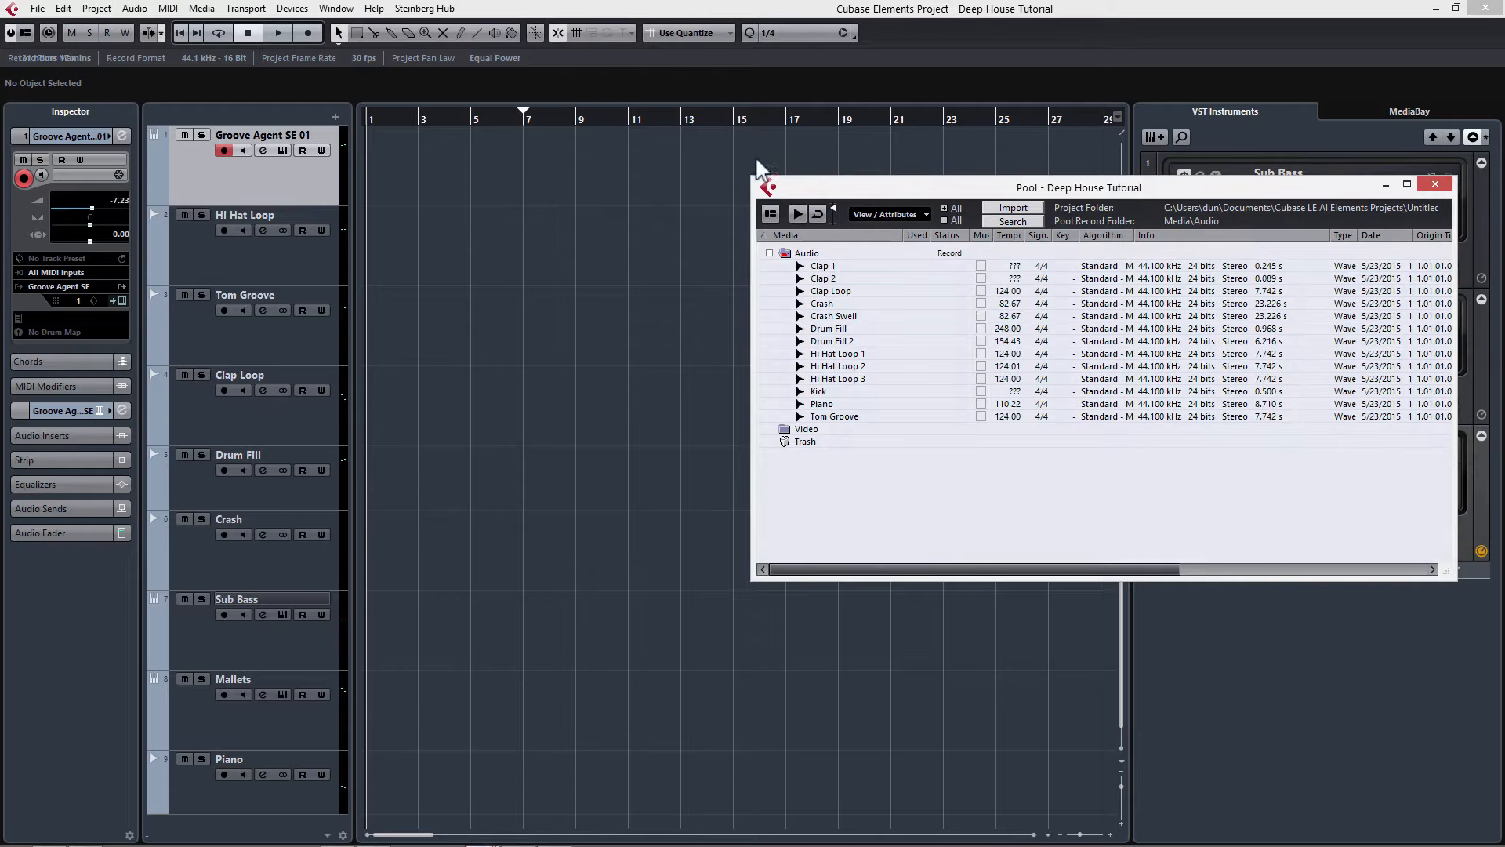
Step: Examine the Audio folder contents and its context menu in the Pool, and close the Pool window
{"action": "left_click", "coordinate": [769, 253]}
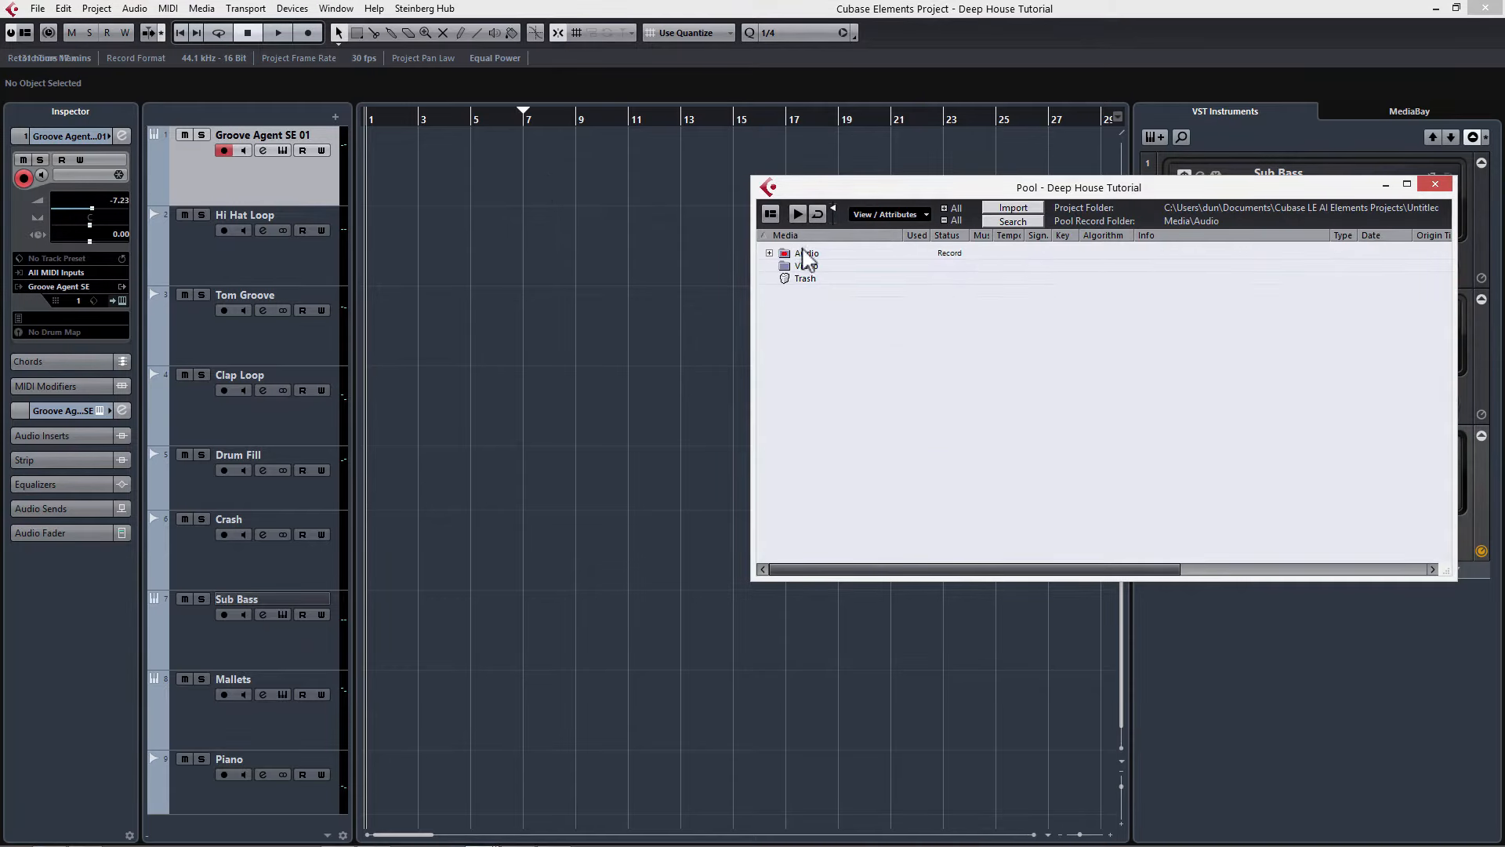
{"action": "left_click", "coordinate": [804, 253]}
{"action": "left_click", "coordinate": [815, 264]}
{"action": "left_click", "coordinate": [811, 255]}
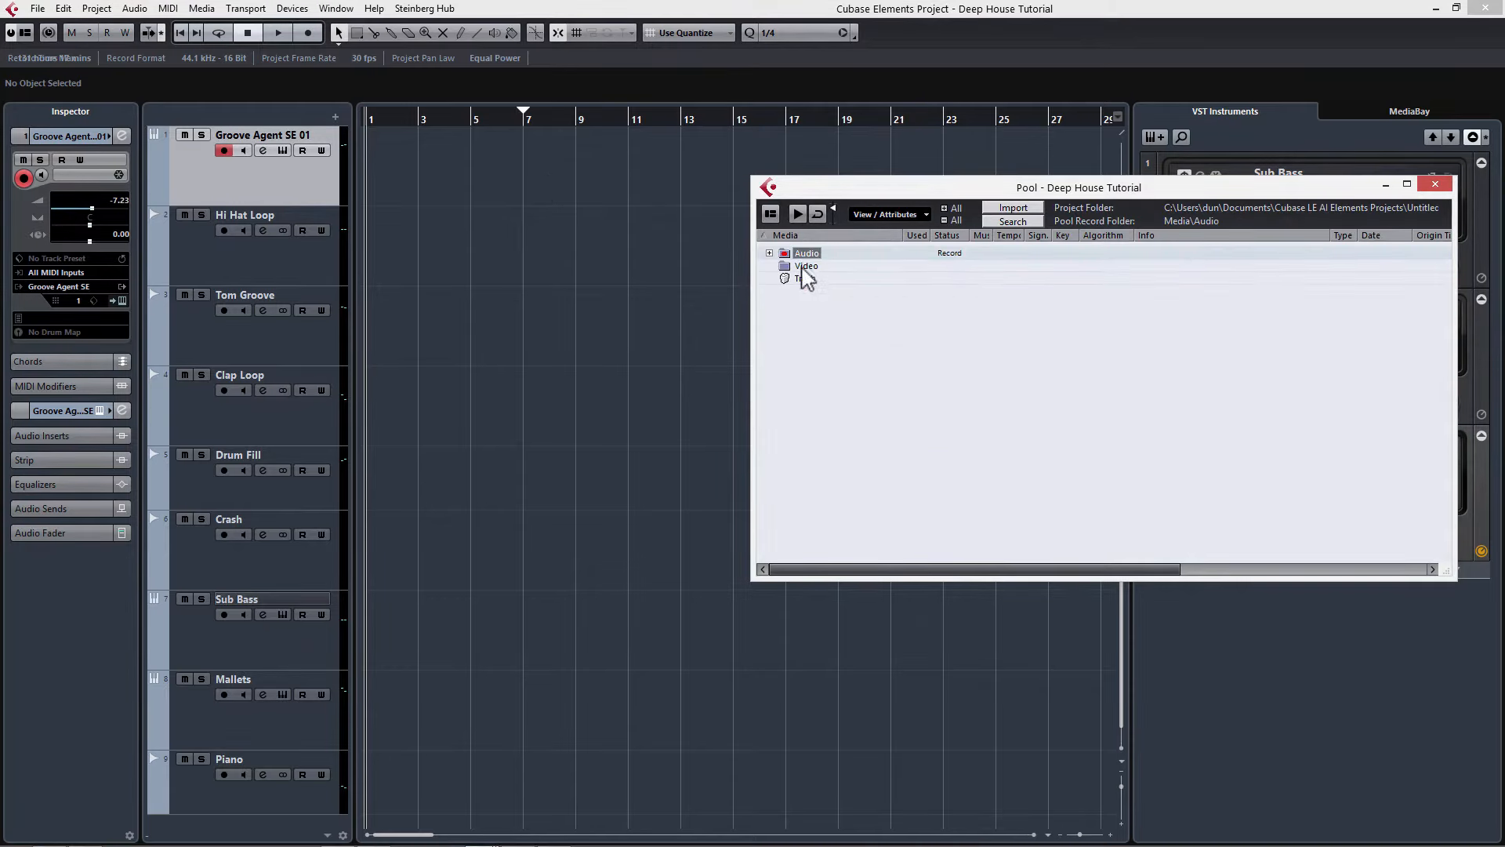
{"action": "left_click", "coordinate": [804, 267]}
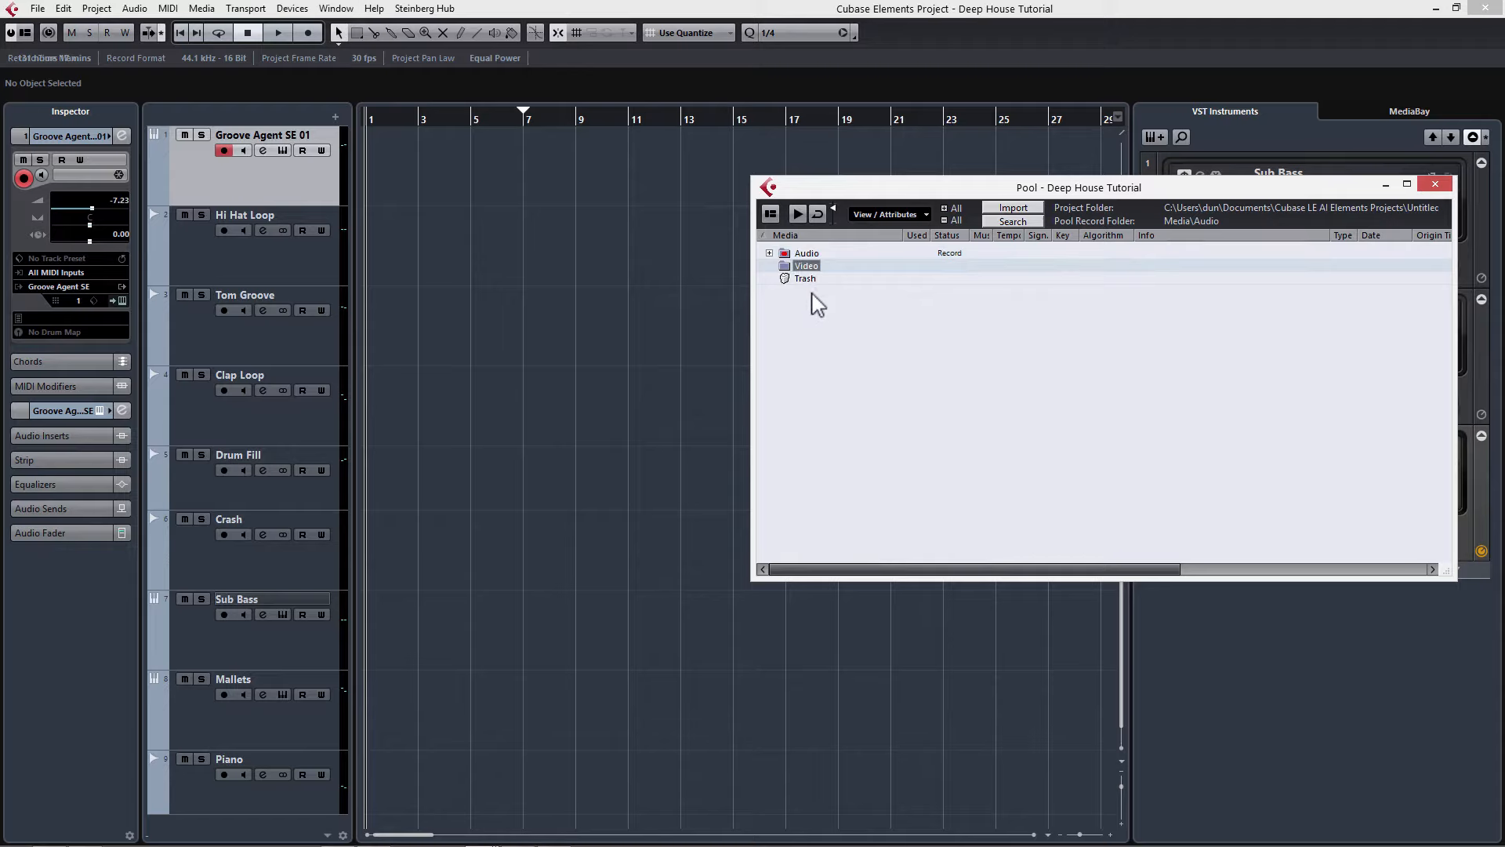
{"action": "double_click", "coordinate": [806, 254]}
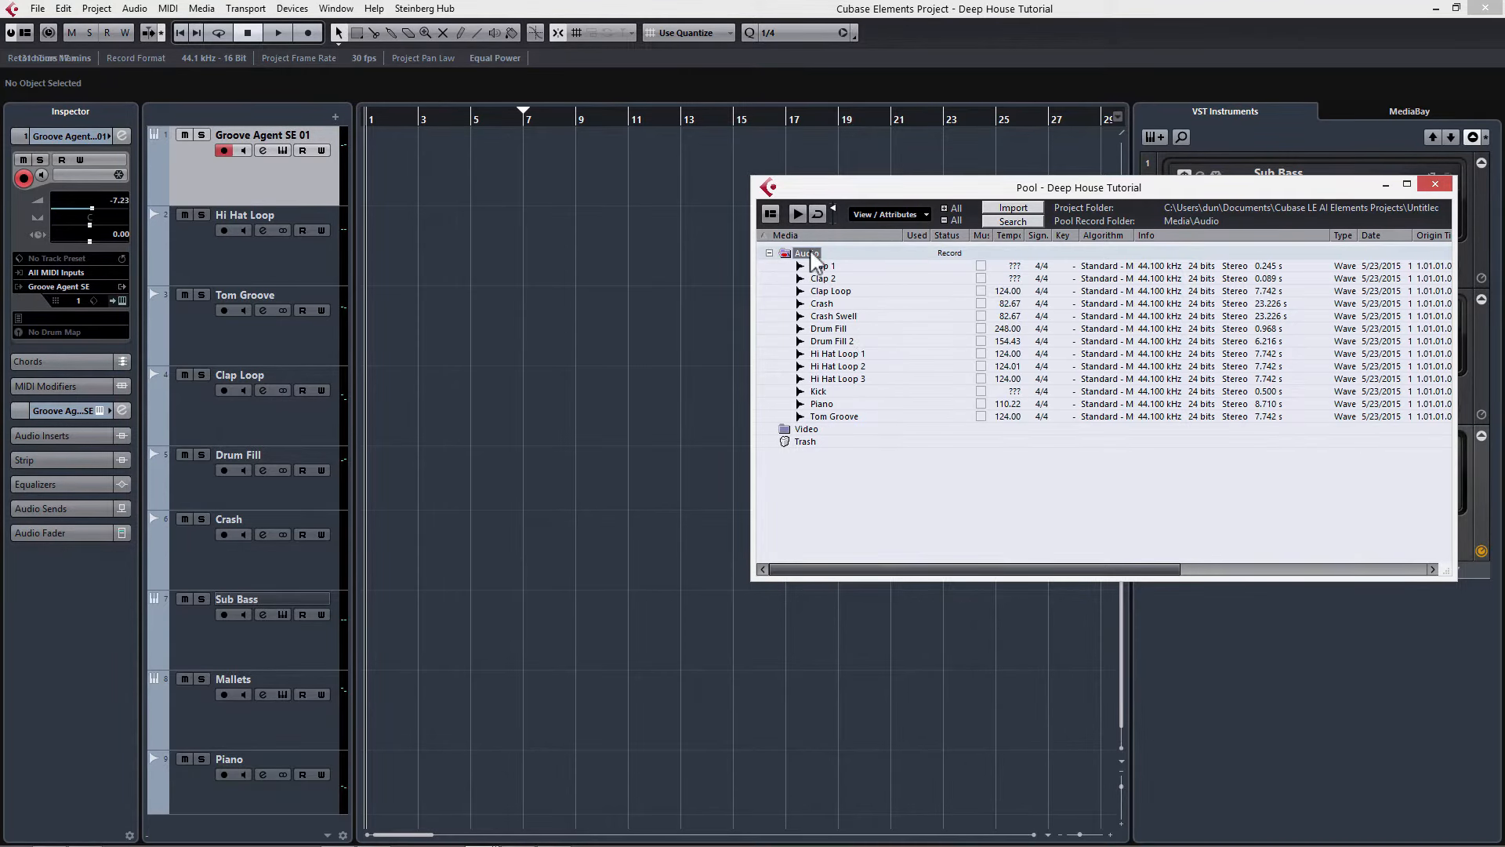
{"action": "right_click", "coordinate": [809, 252]}
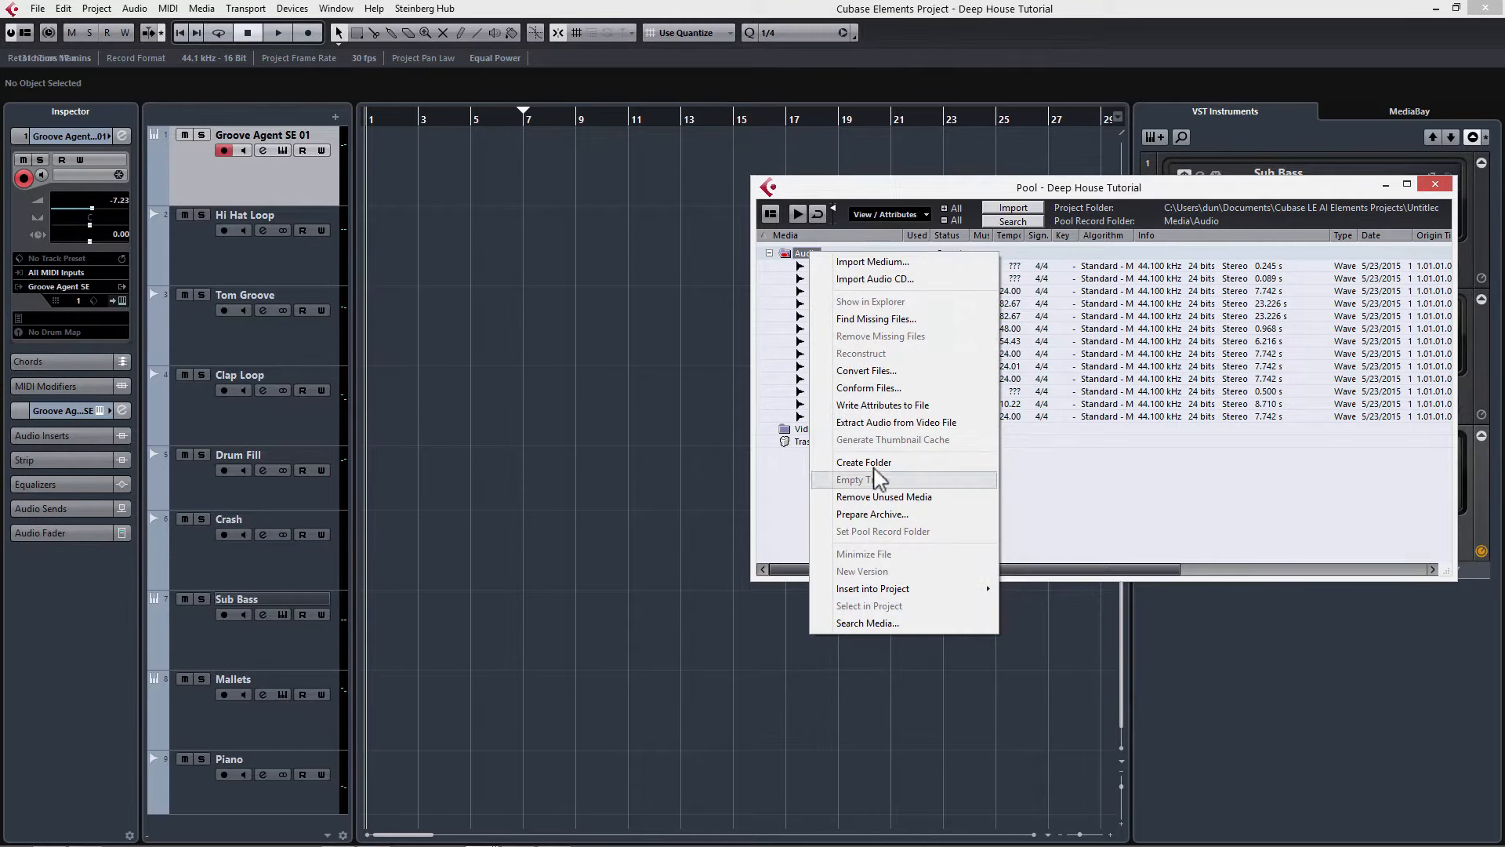
{"action": "left_click", "coordinate": [1090, 504]}
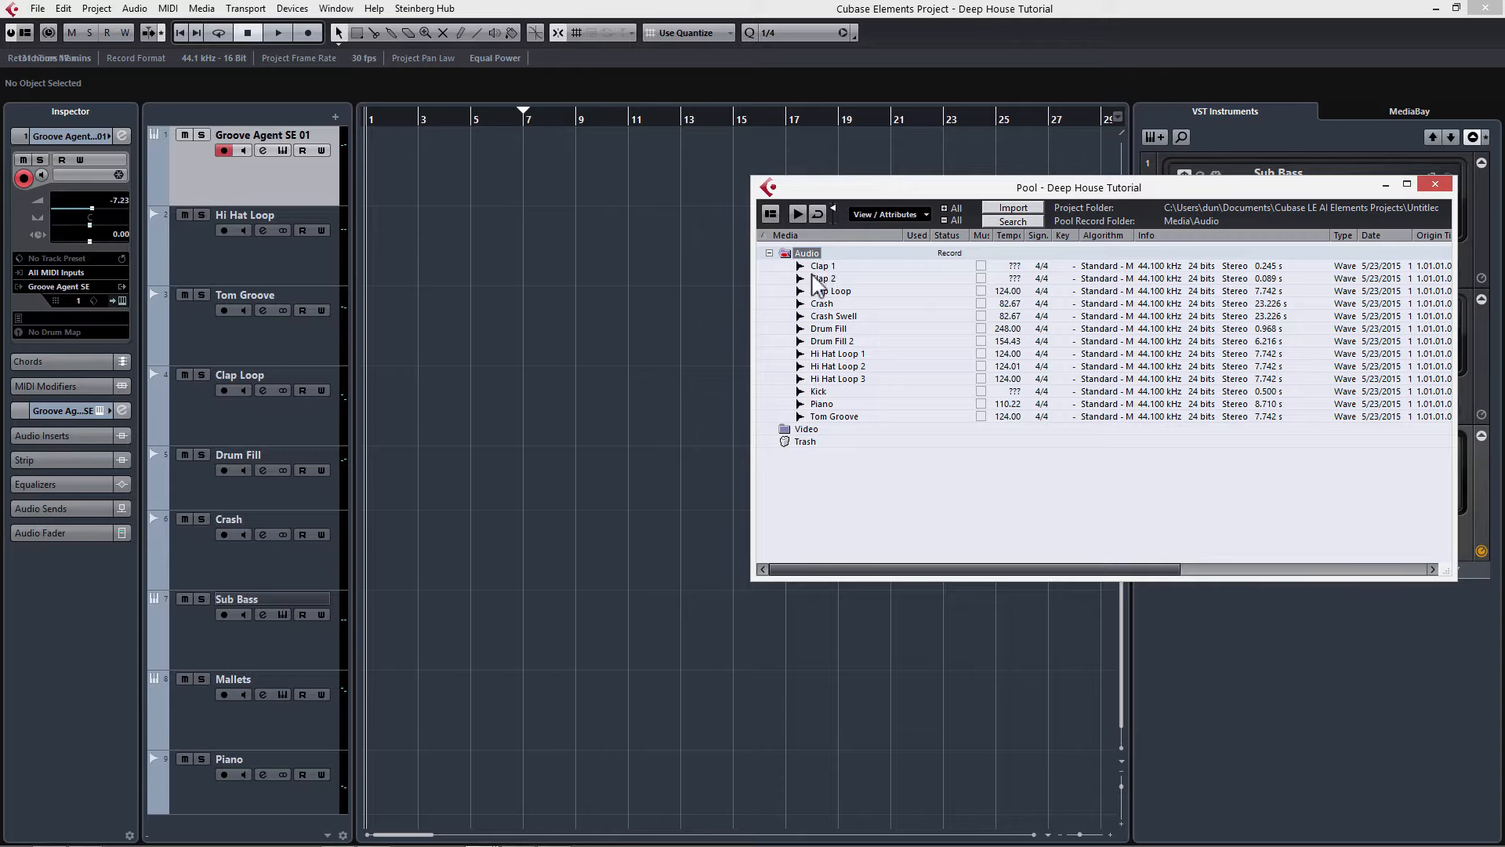
{"action": "left_click", "coordinate": [1433, 185]}
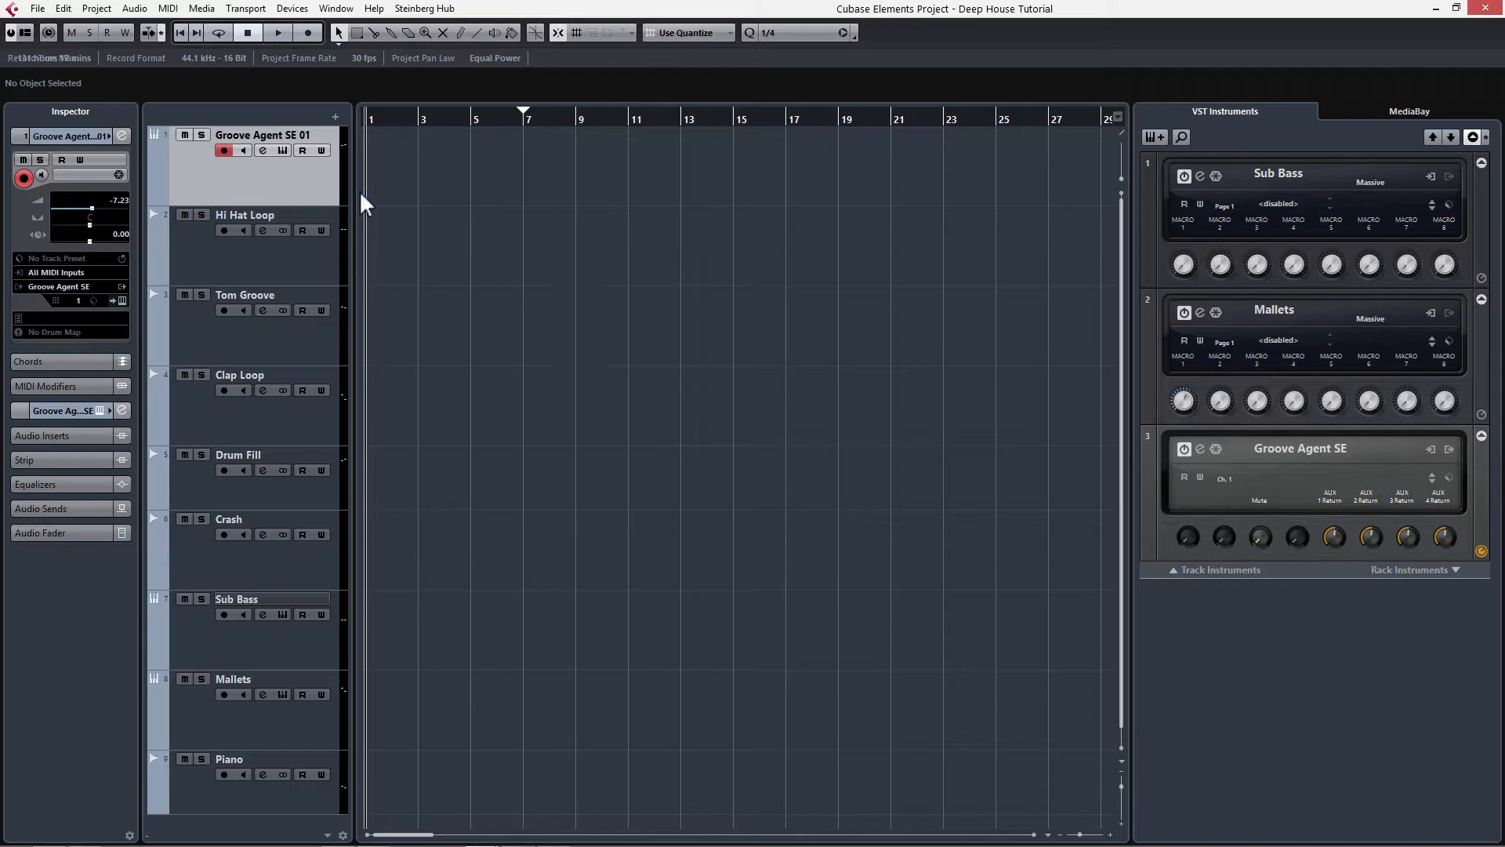
Step: Add one instrument track loaded with Groove Agent SE from the Drum category
{"action": "right_click", "coordinate": [276, 191]}
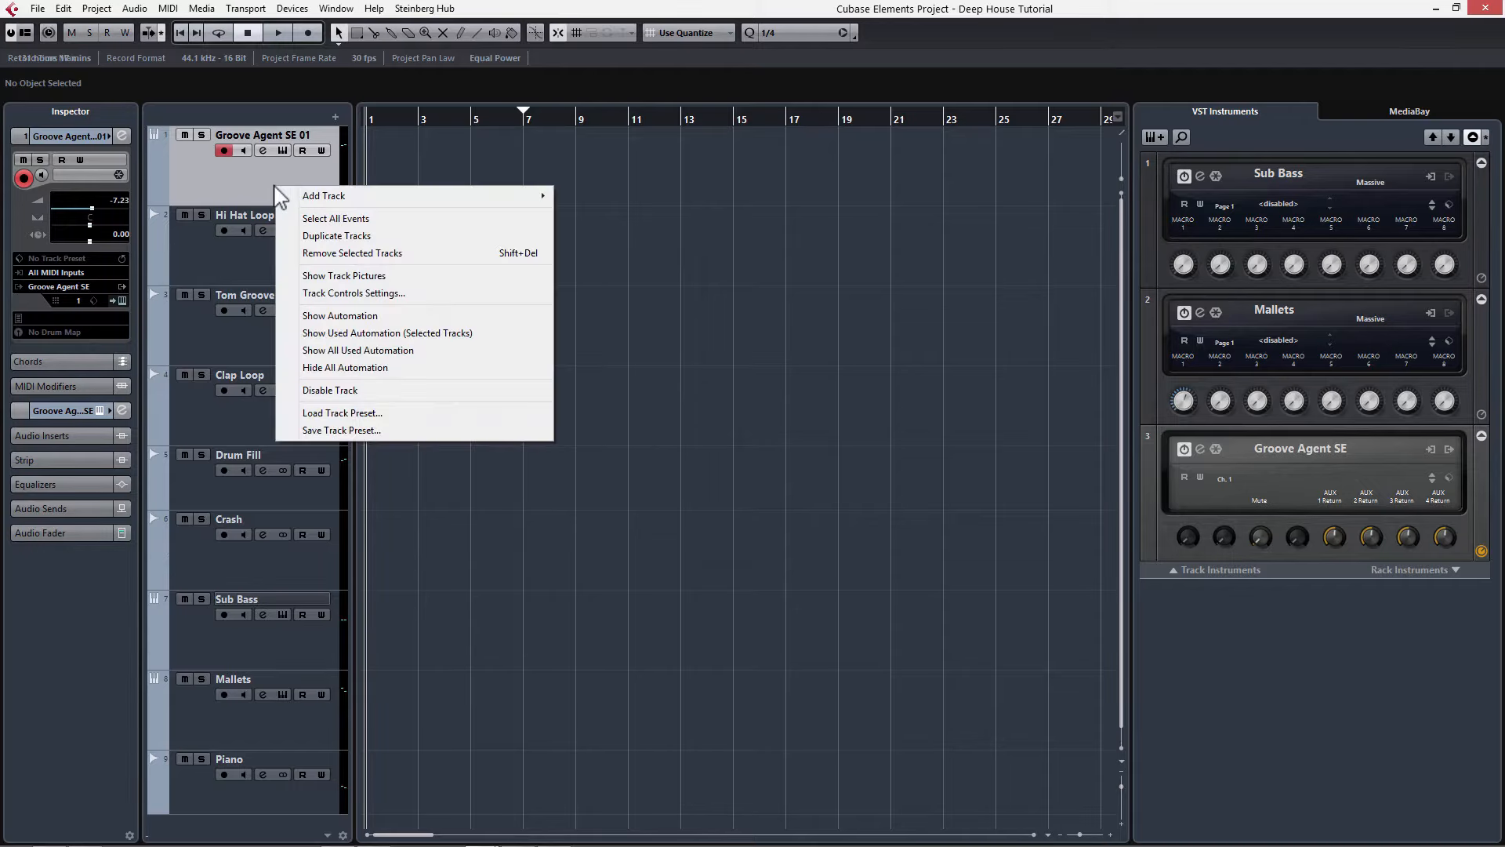
{"action": "mouse_move", "coordinate": [336, 197]}
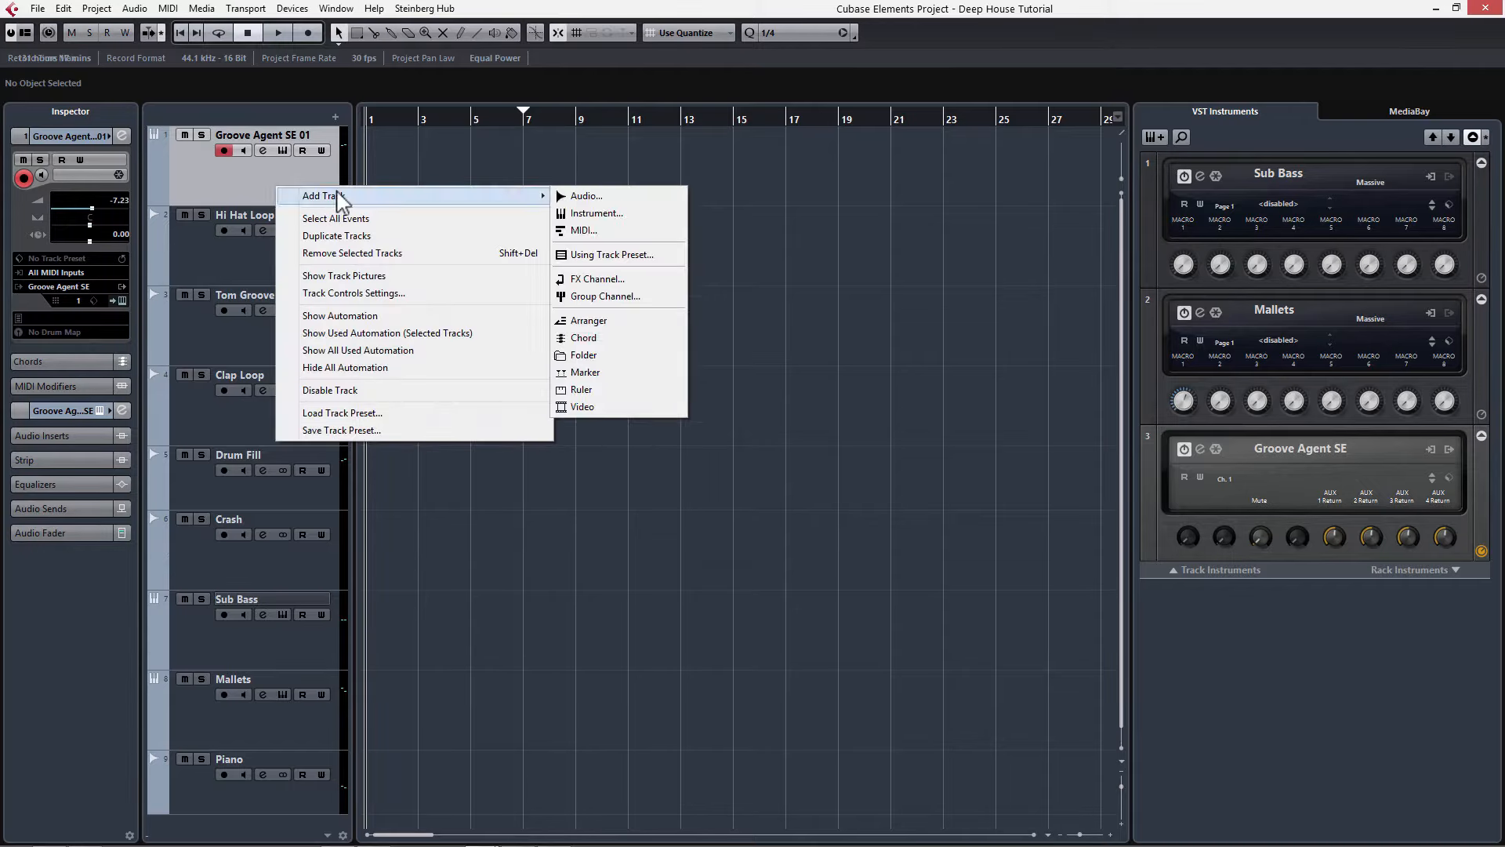
{"action": "left_click", "coordinate": [590, 213]}
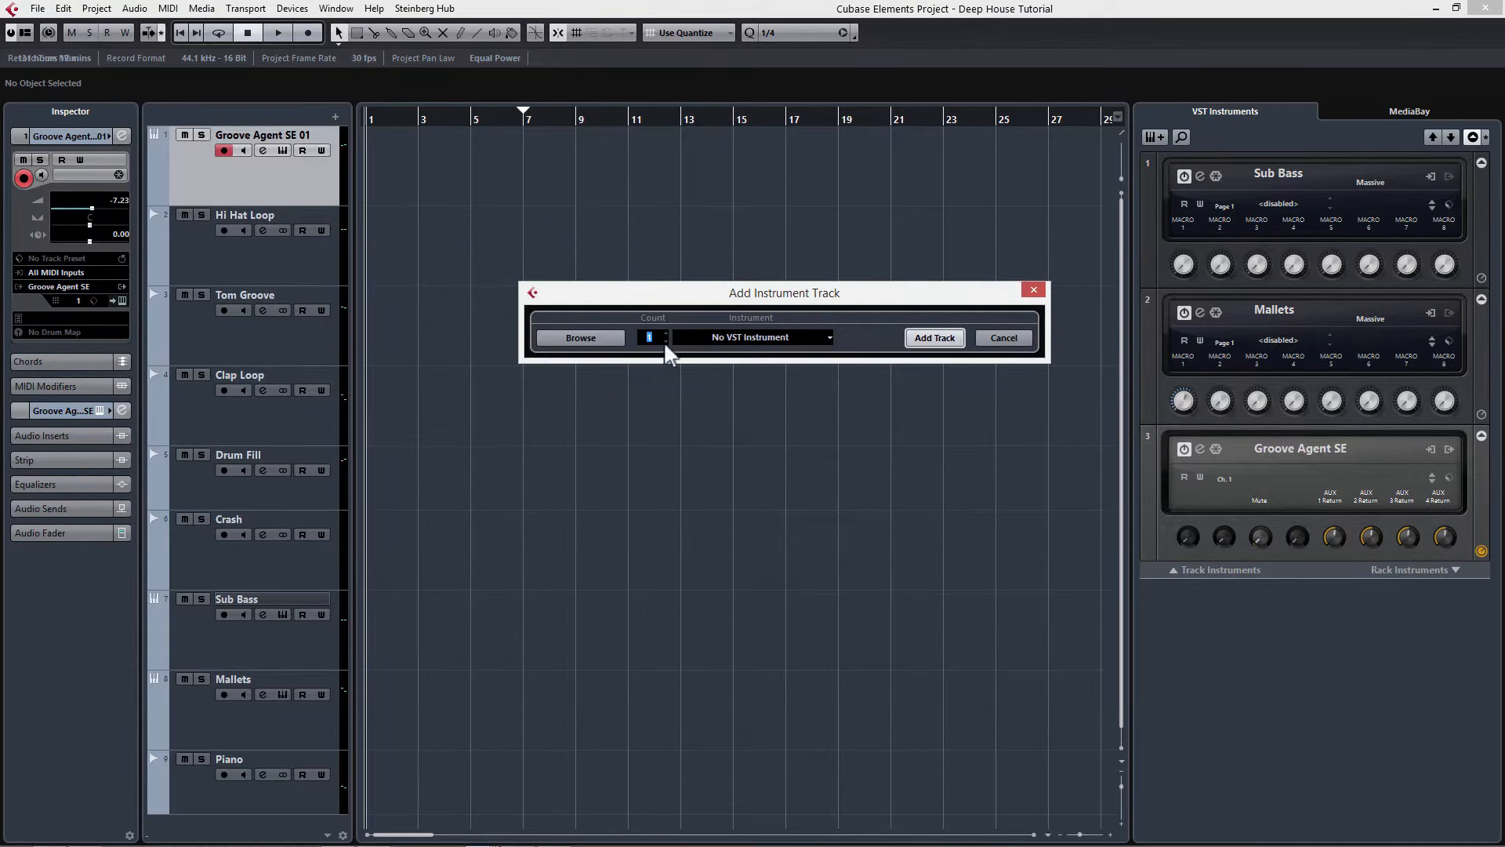
{"action": "left_click", "coordinate": [755, 337]}
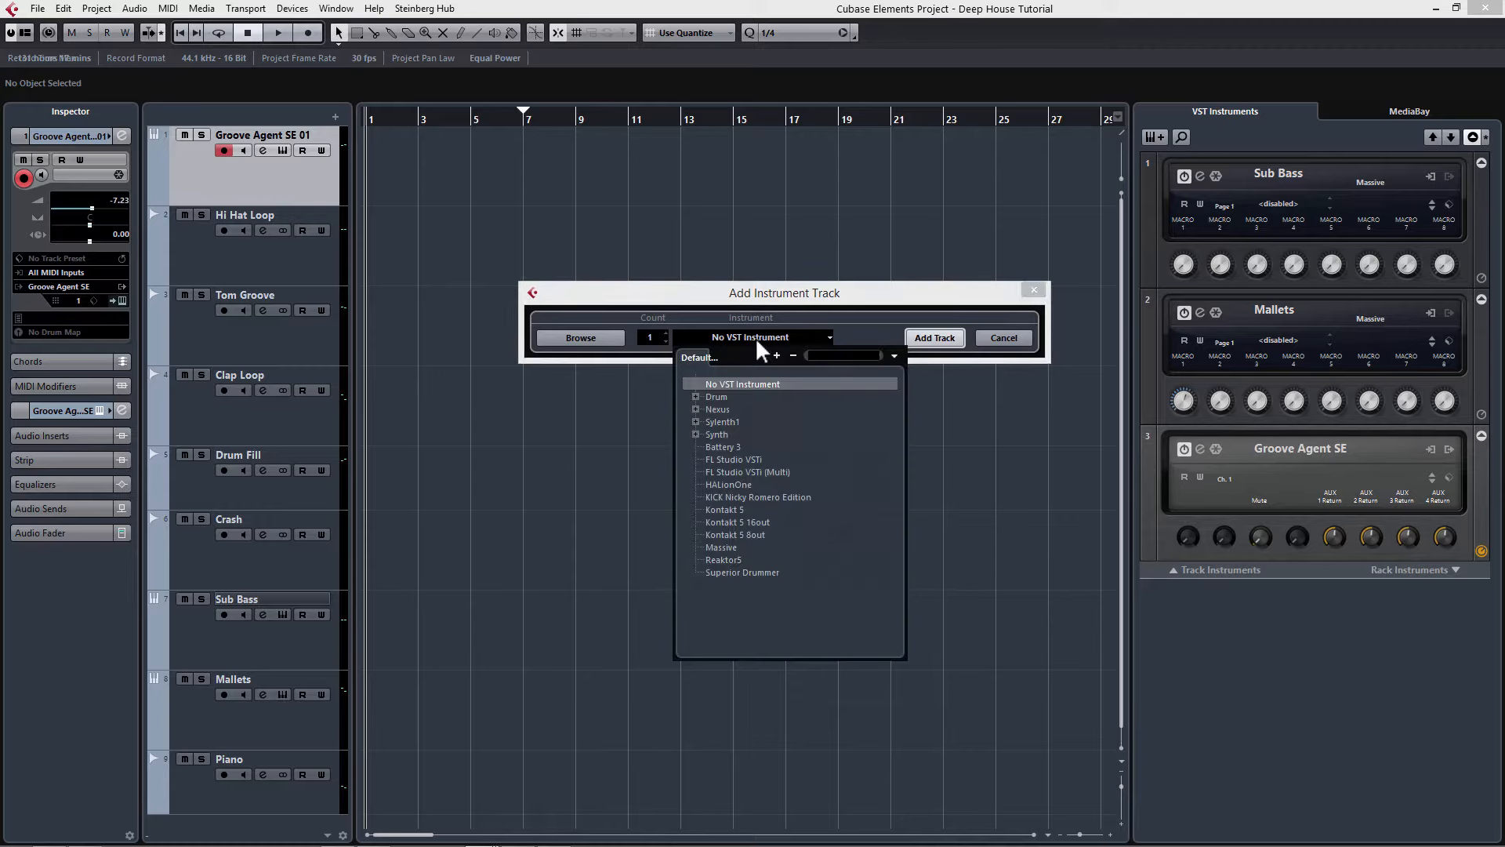
{"action": "left_click", "coordinate": [695, 397]}
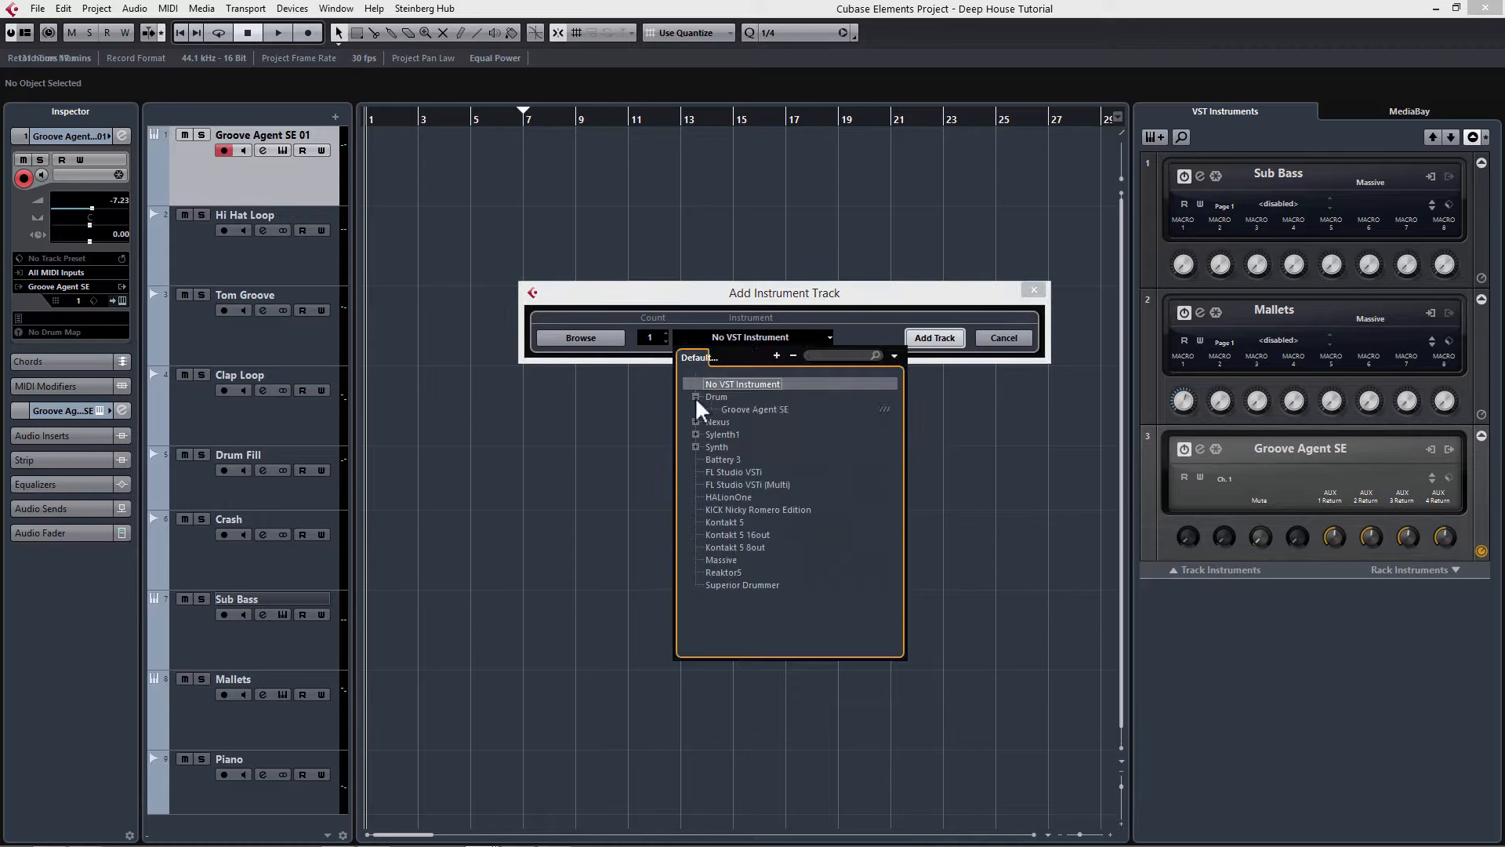
{"action": "left_click", "coordinate": [745, 411]}
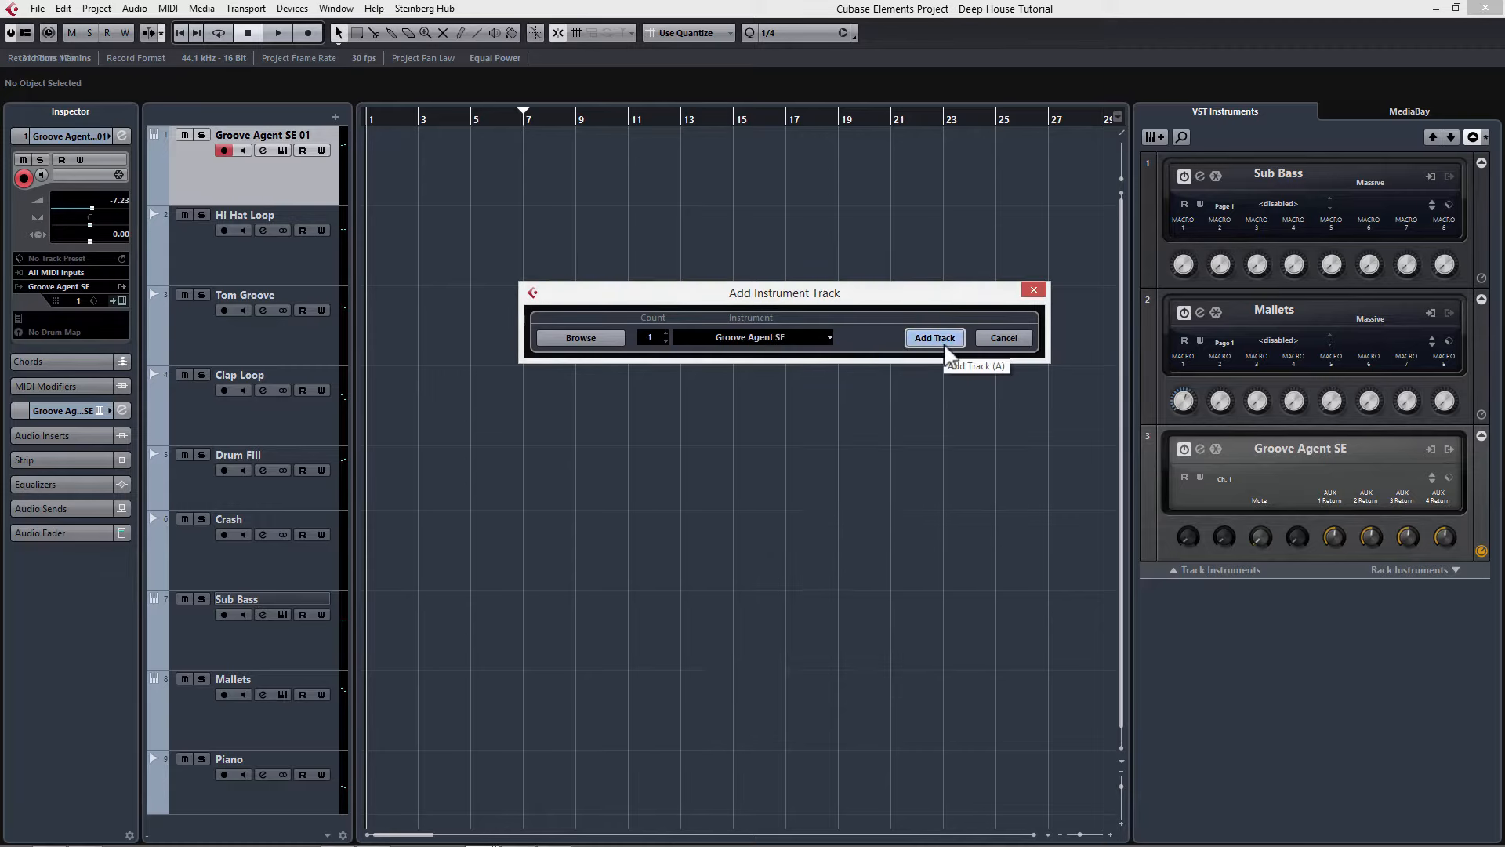
{"action": "left_click", "coordinate": [946, 345]}
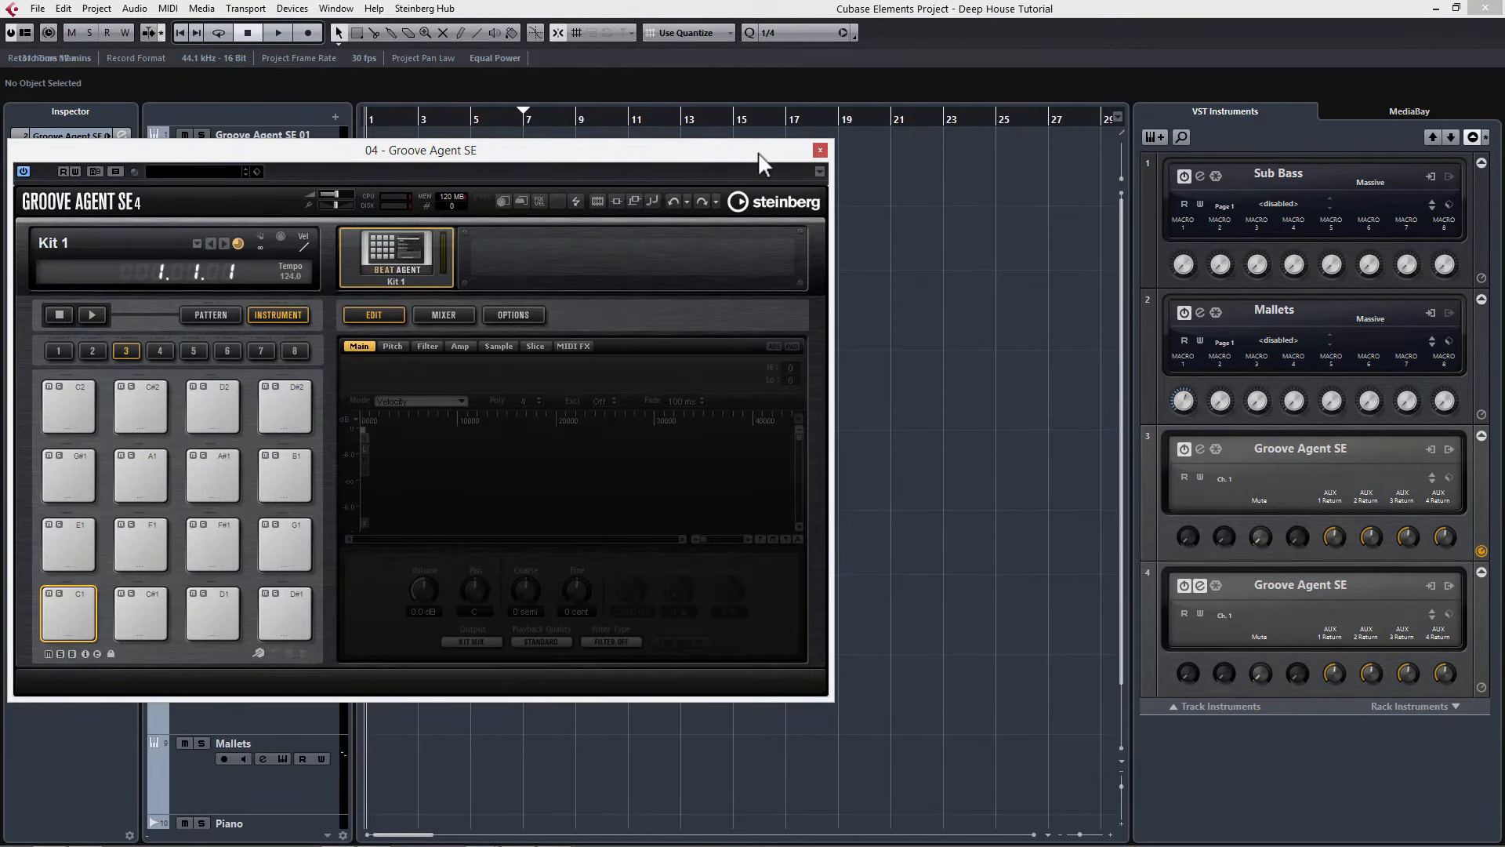
Step: Load the Kick, Clap 1 and Clap 2 samples from the Pool onto Groove Agent SE pads C1, C#1 and D1
{"action": "left_click_drag", "start_coordinate": [762, 154], "coordinate": [1115, 104]}
{"action": "left_click", "coordinate": [497, 561]}
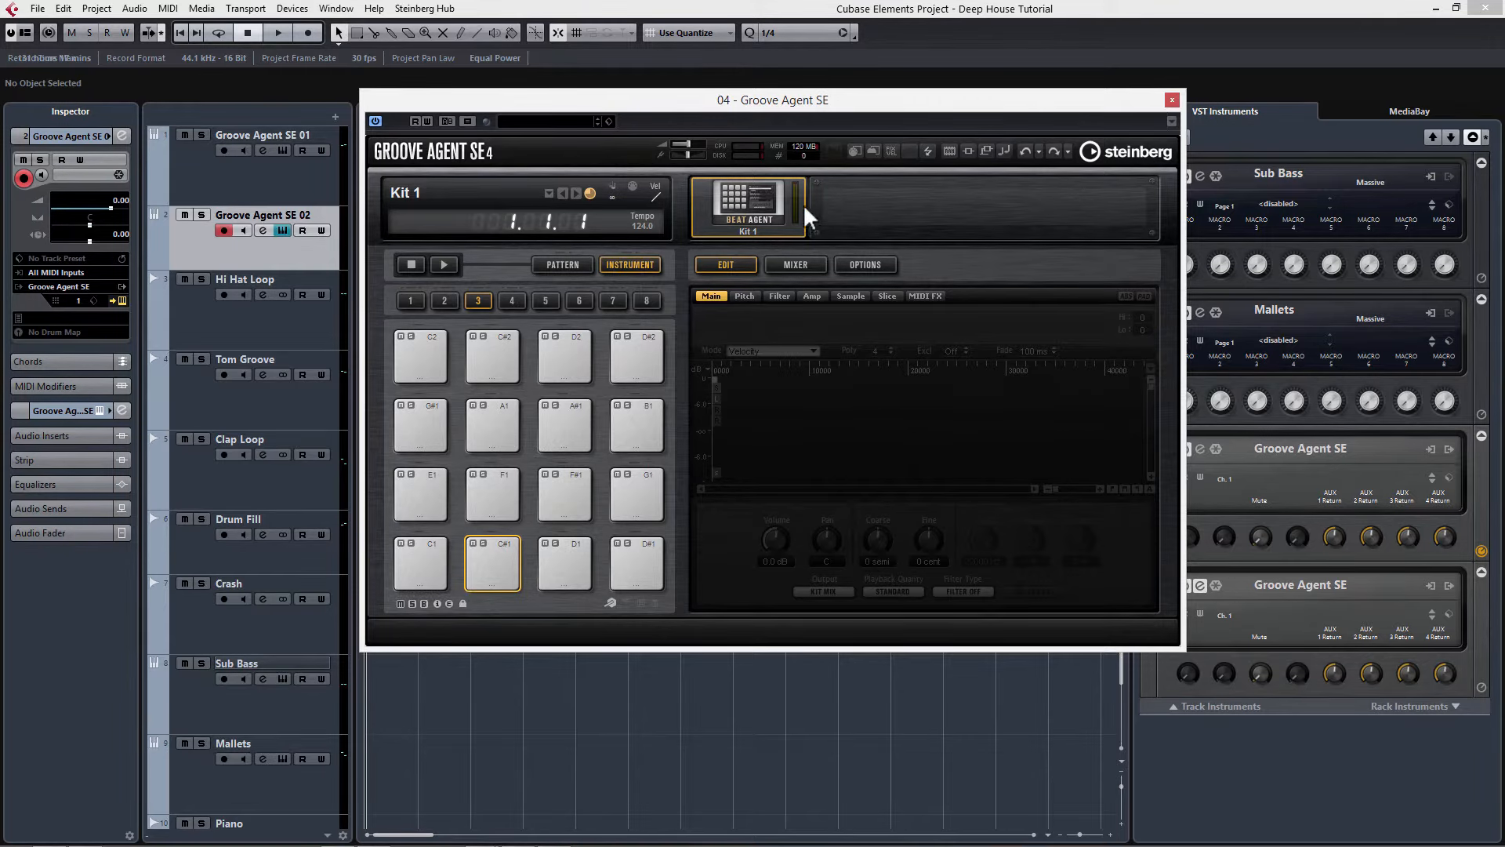
{"action": "left_click_drag", "start_coordinate": [850, 109], "coordinate": [604, 115]}
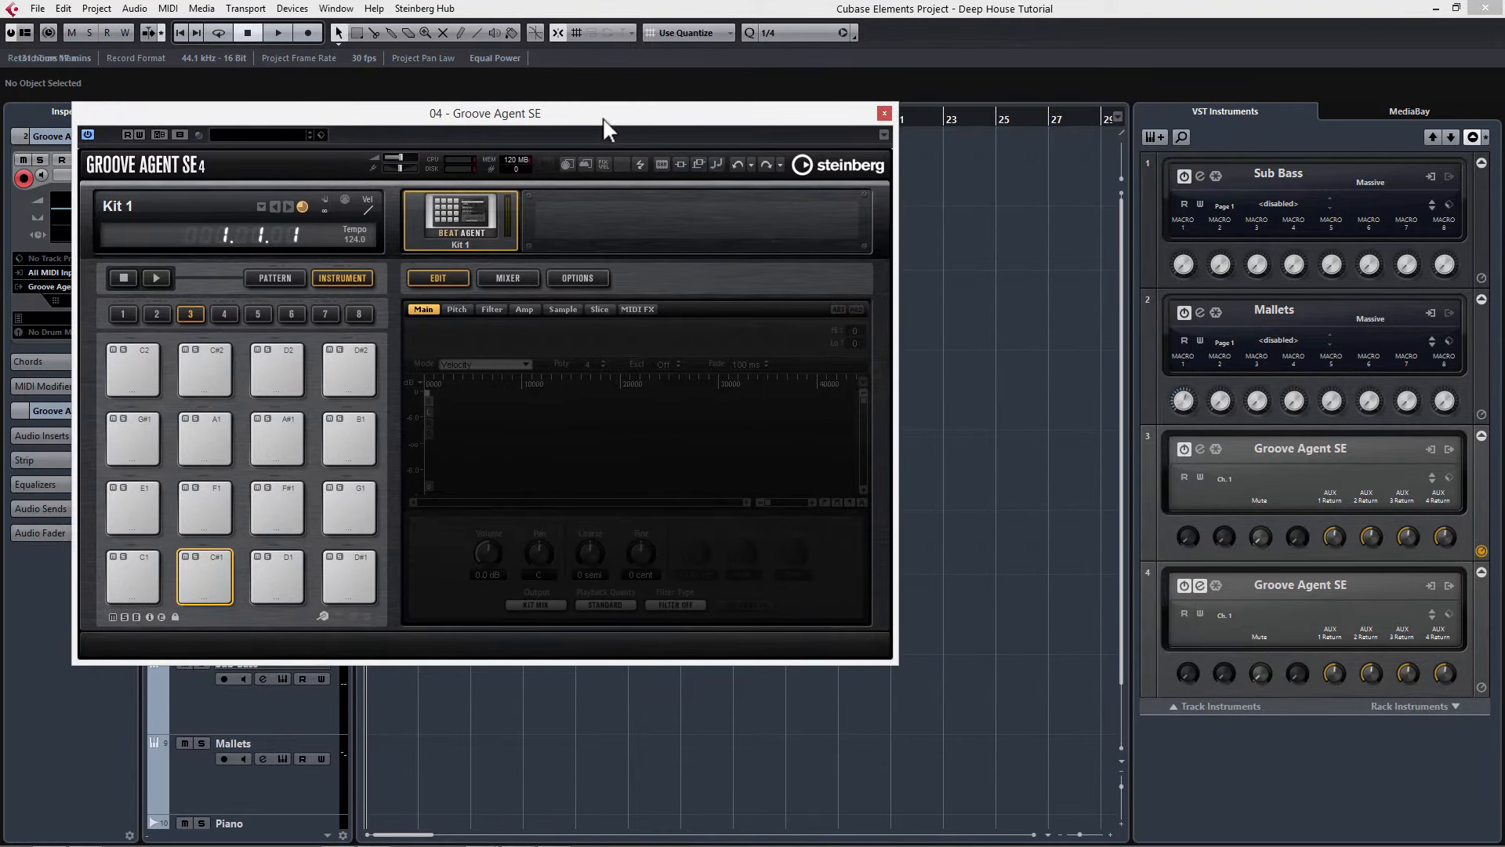
{"action": "key", "text": "ctrl+p"}
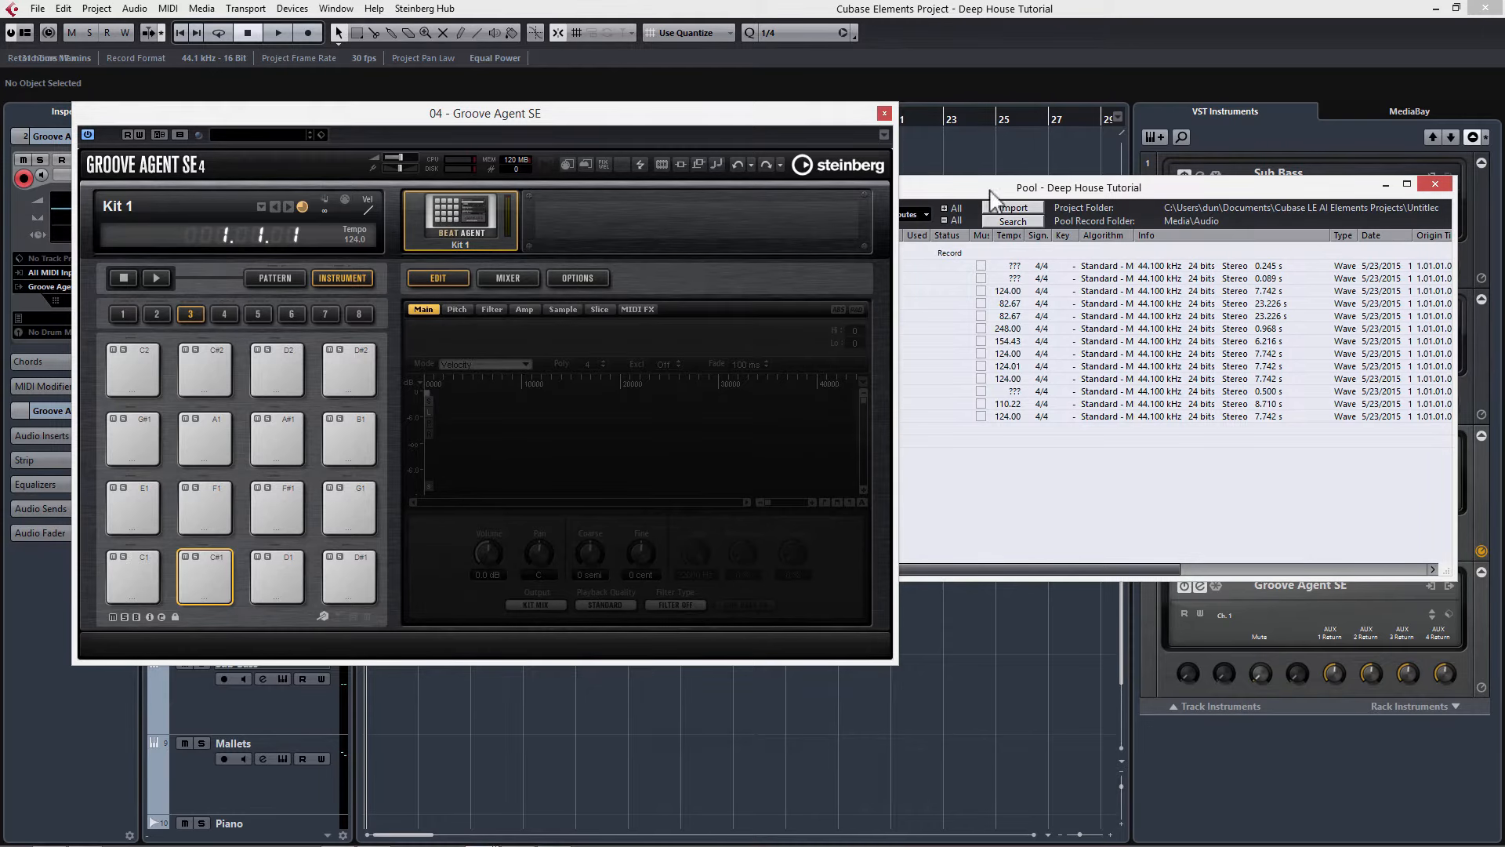
{"action": "left_click_drag", "start_coordinate": [1168, 192], "coordinate": [1179, 193]}
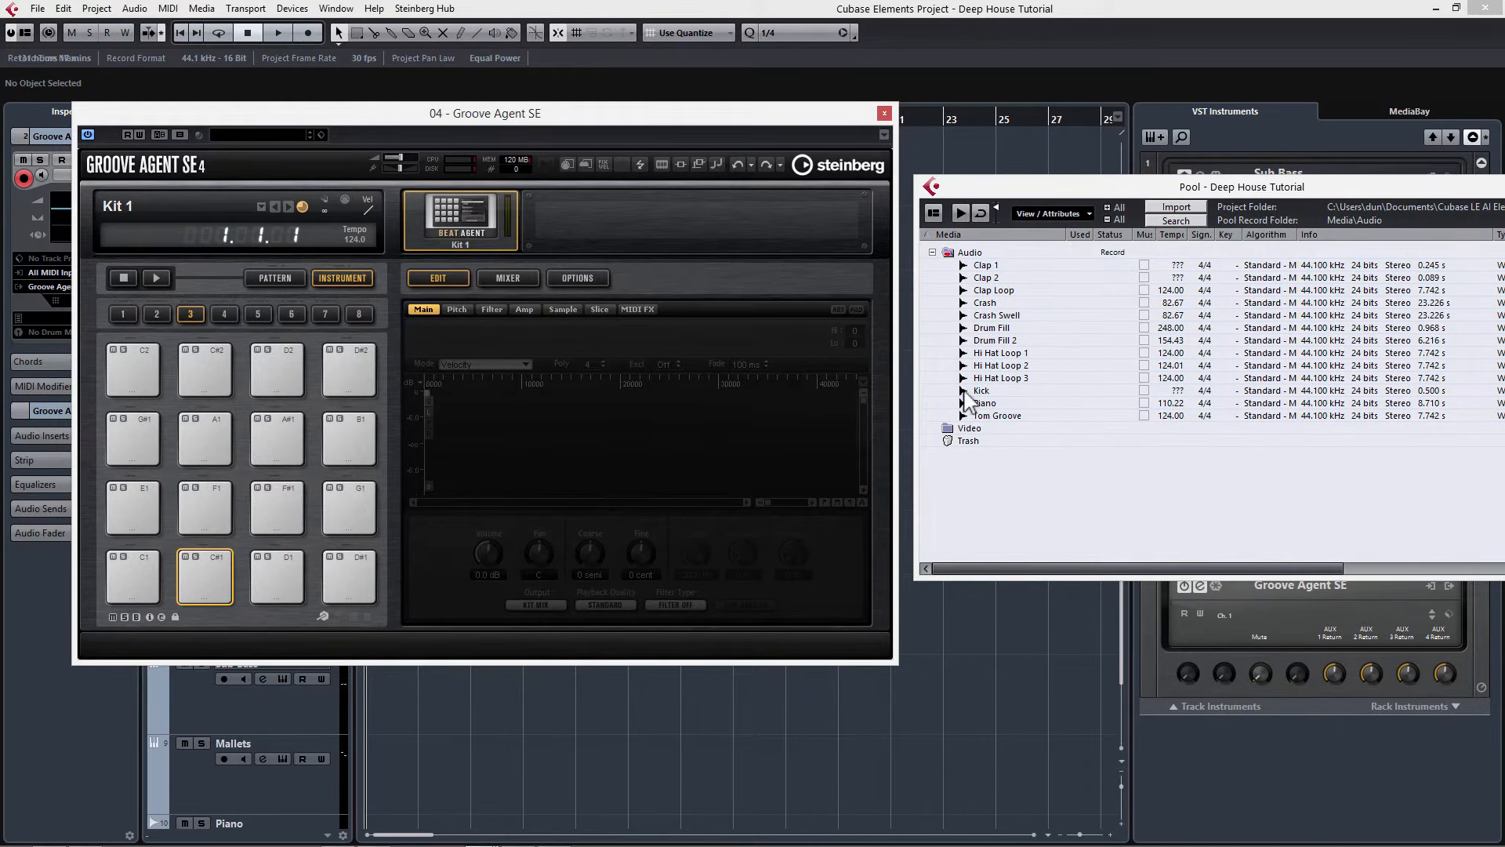
{"action": "left_click_drag", "start_coordinate": [980, 391], "coordinate": [131, 586]}
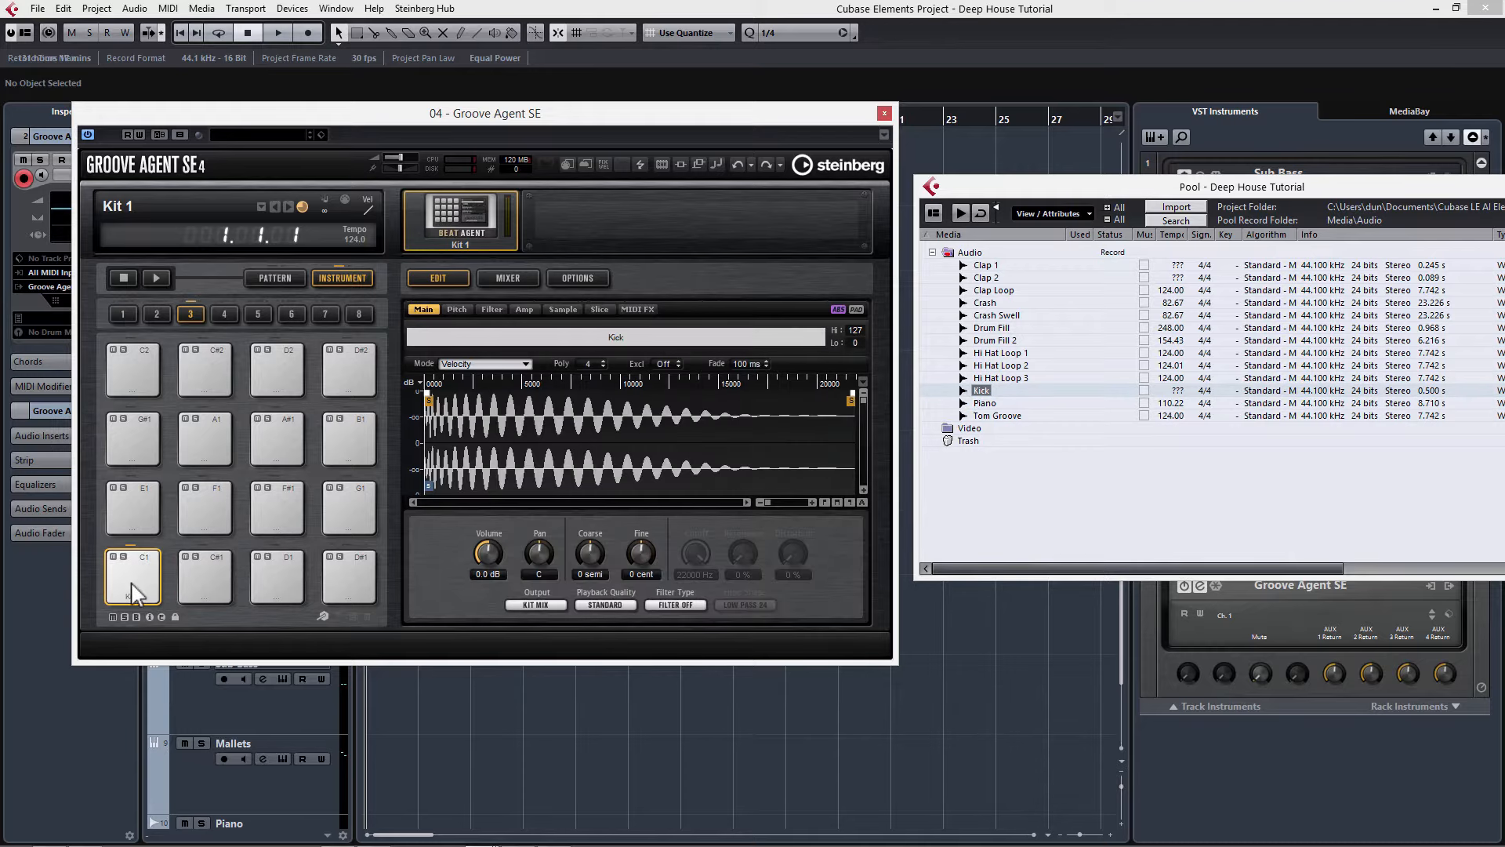
{"action": "left_click_drag", "start_coordinate": [984, 265], "coordinate": [206, 602]}
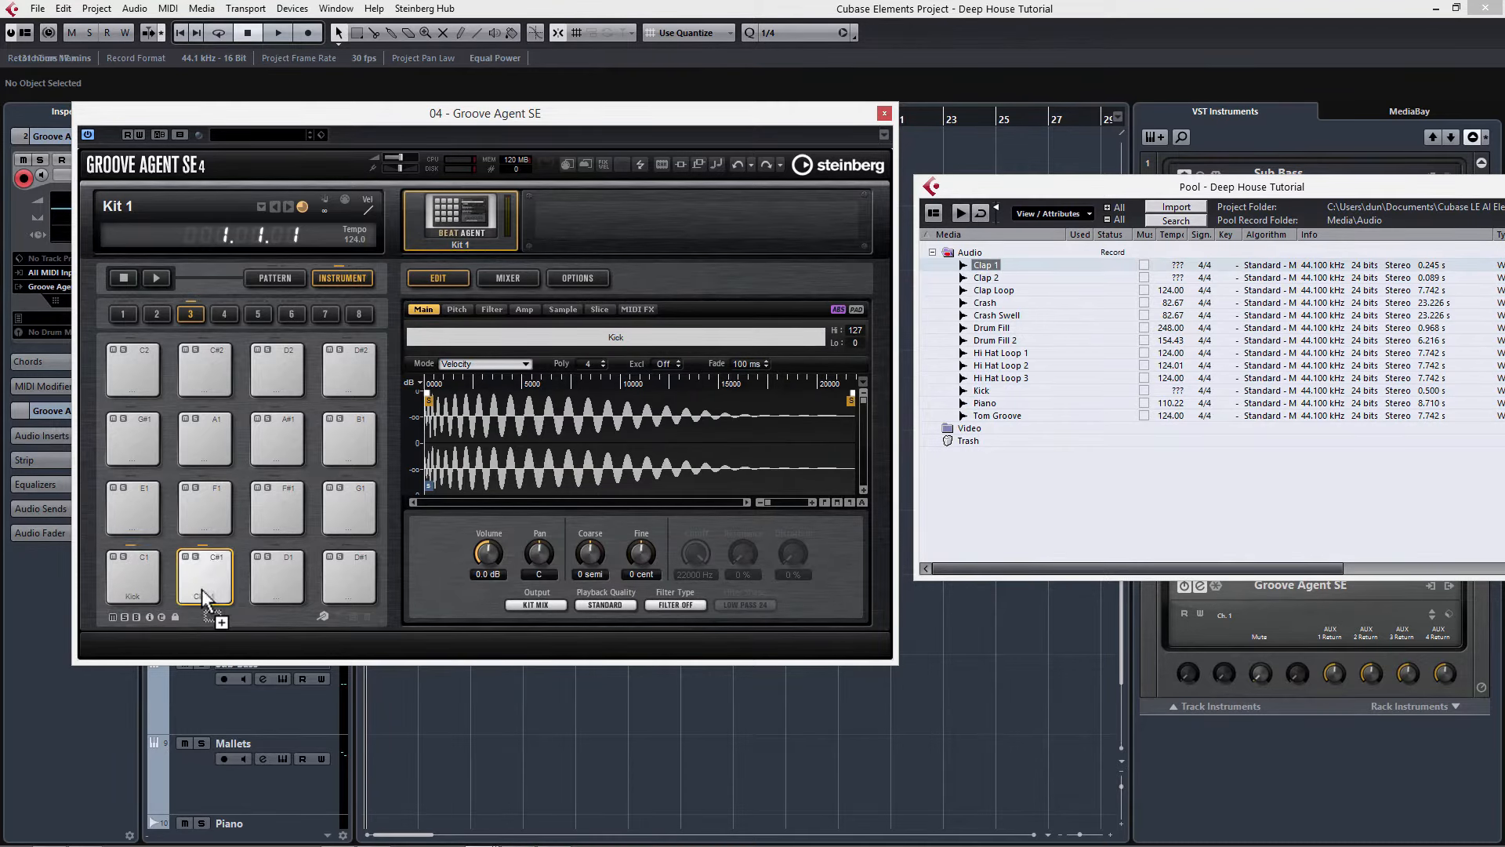
{"action": "left_click_drag", "start_coordinate": [975, 277], "coordinate": [279, 590]}
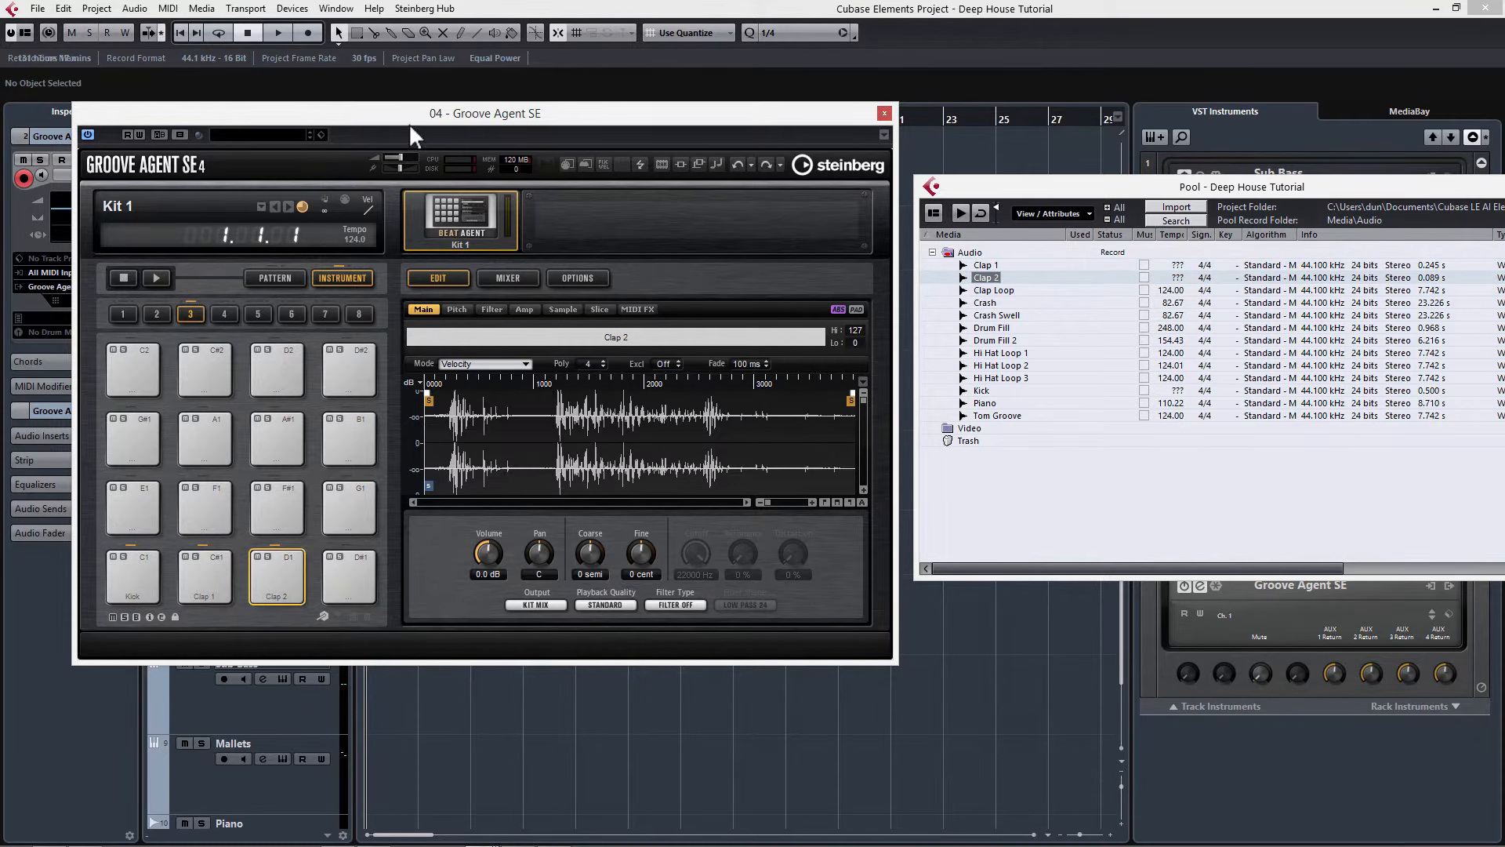
Step: Close the Pool and audition the Kick, Clap 1 and Clap 2 pads in Groove Agent SE
{"action": "left_click_drag", "start_coordinate": [529, 108], "coordinate": [705, 78]}
{"action": "key", "text": "ctrl+p"}
{"action": "left_click_drag", "start_coordinate": [110, 208], "coordinate": [90, 209]}
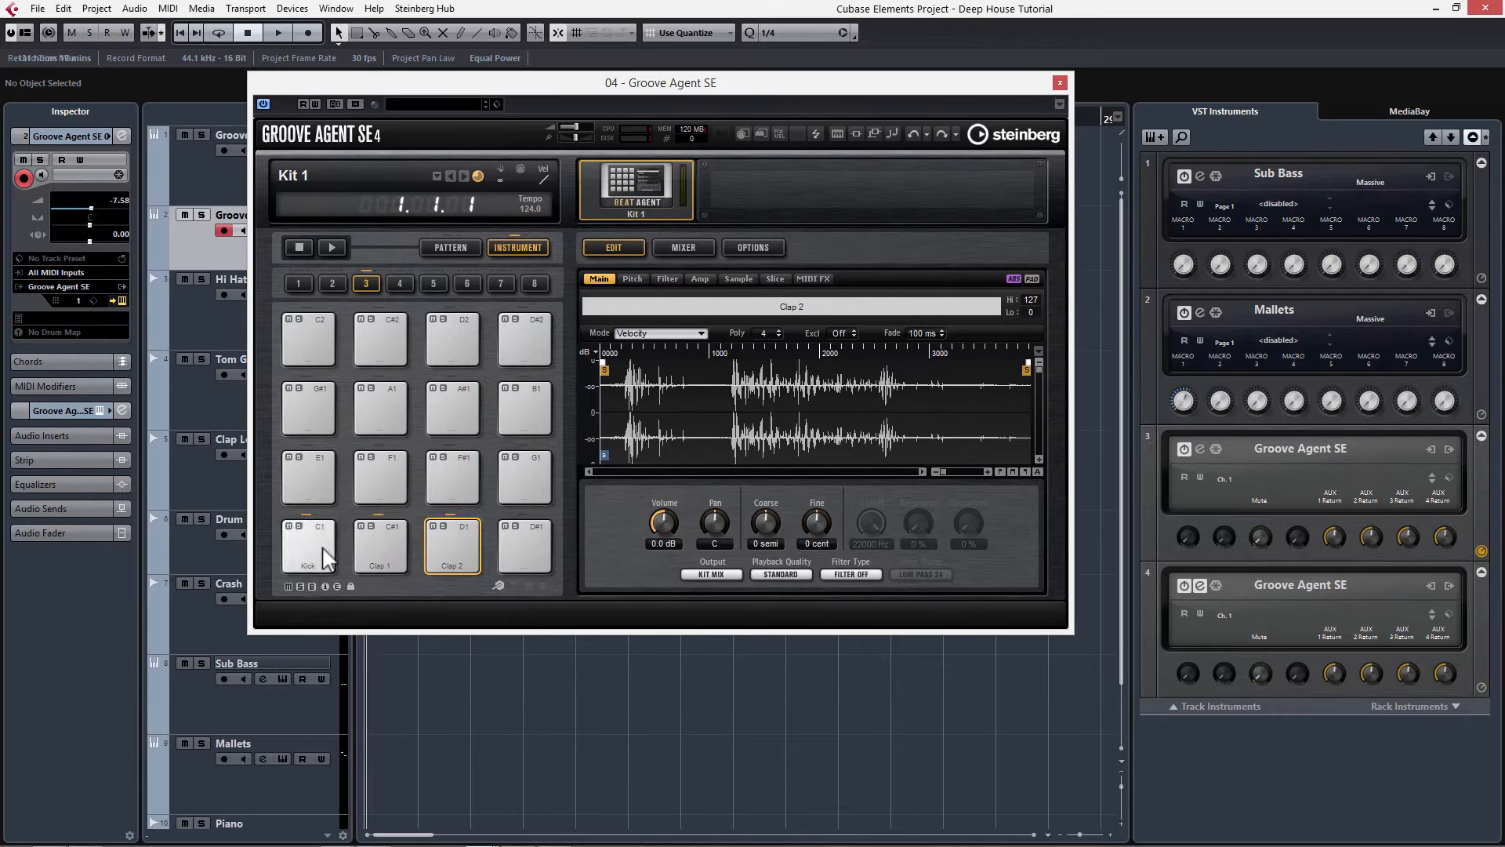
{"action": "left_click", "coordinate": [328, 558]}
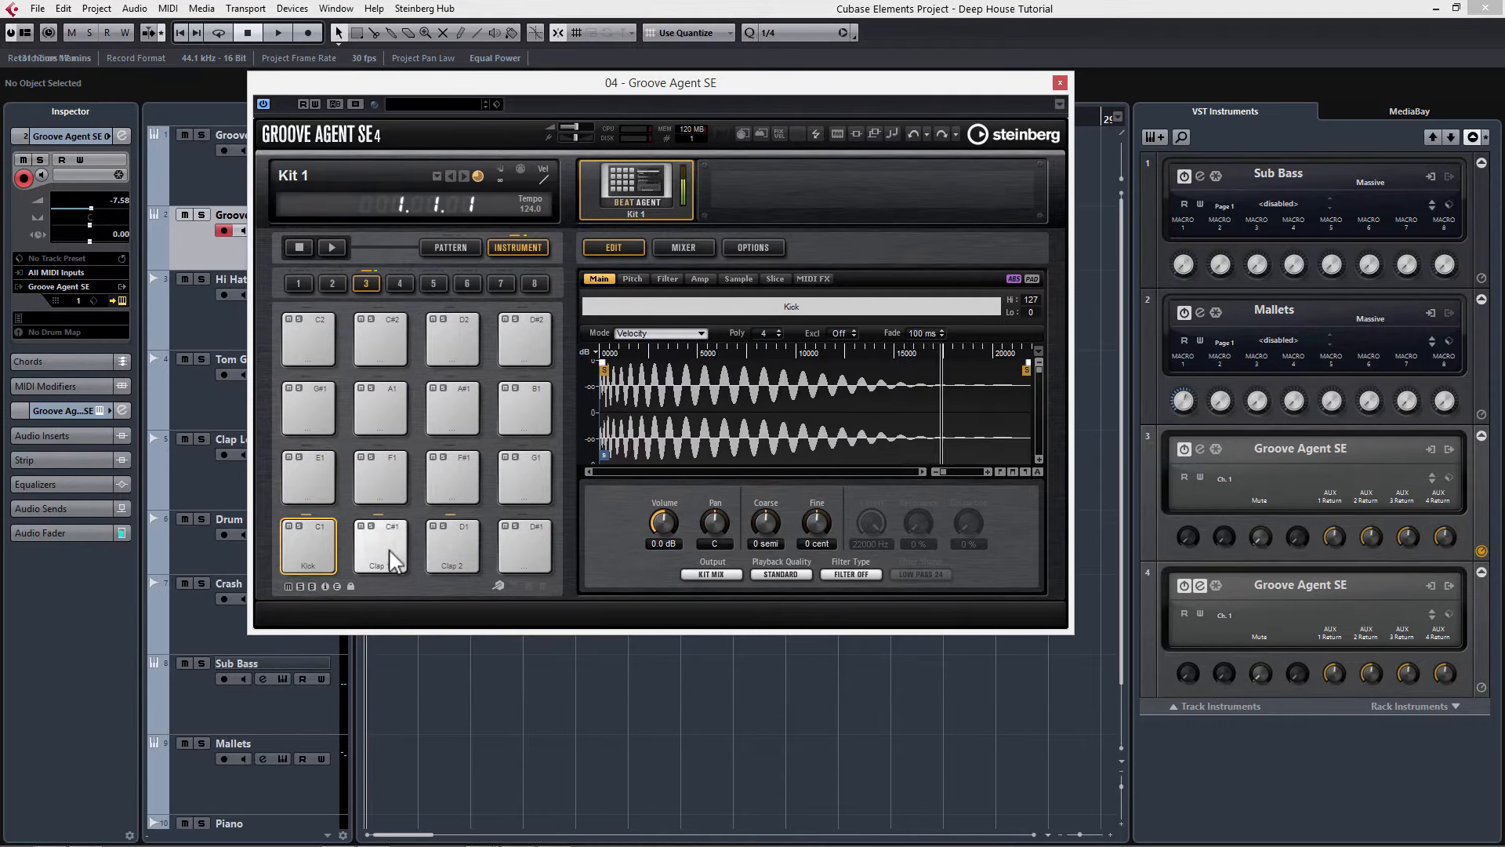
{"action": "left_click", "coordinate": [394, 561]}
{"action": "left_click", "coordinate": [448, 558]}
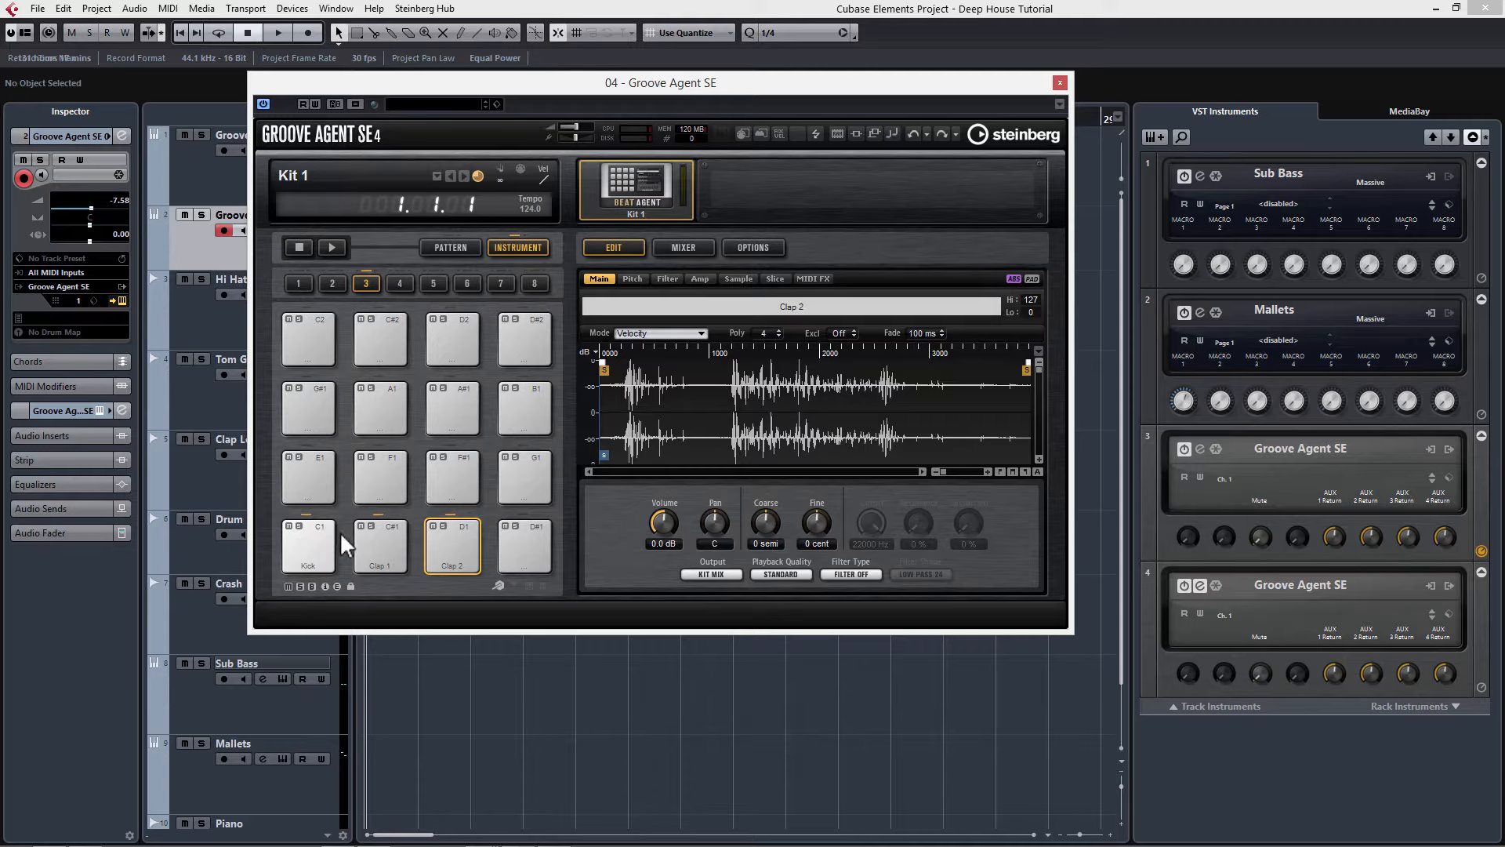
Step: Close the Groove Agent SE window and remove the Groove Agent SE 02 track
{"action": "left_click", "coordinate": [1060, 83]}
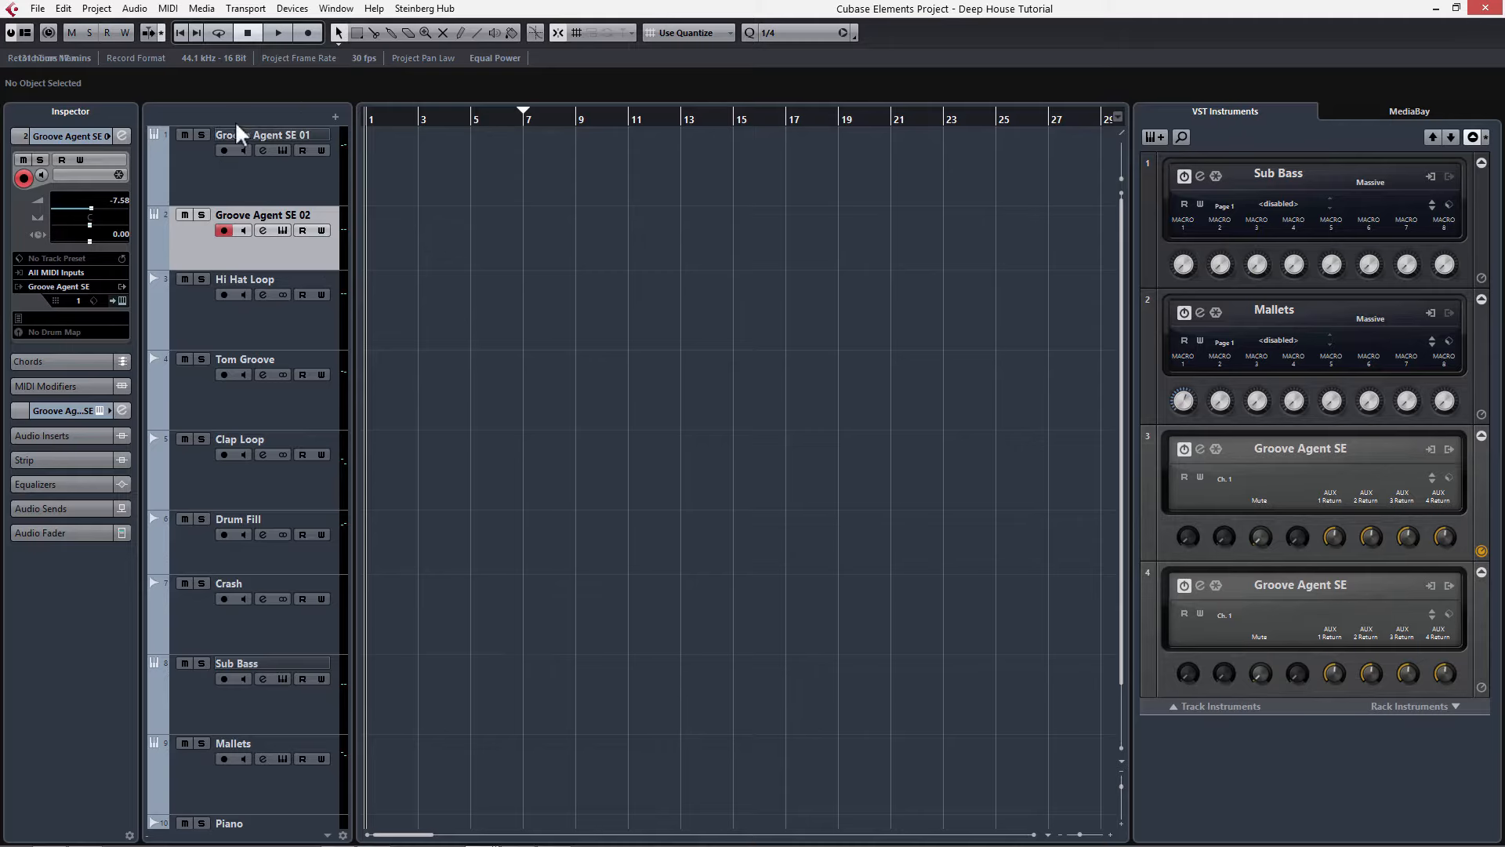
{"action": "right_click", "coordinate": [295, 255]}
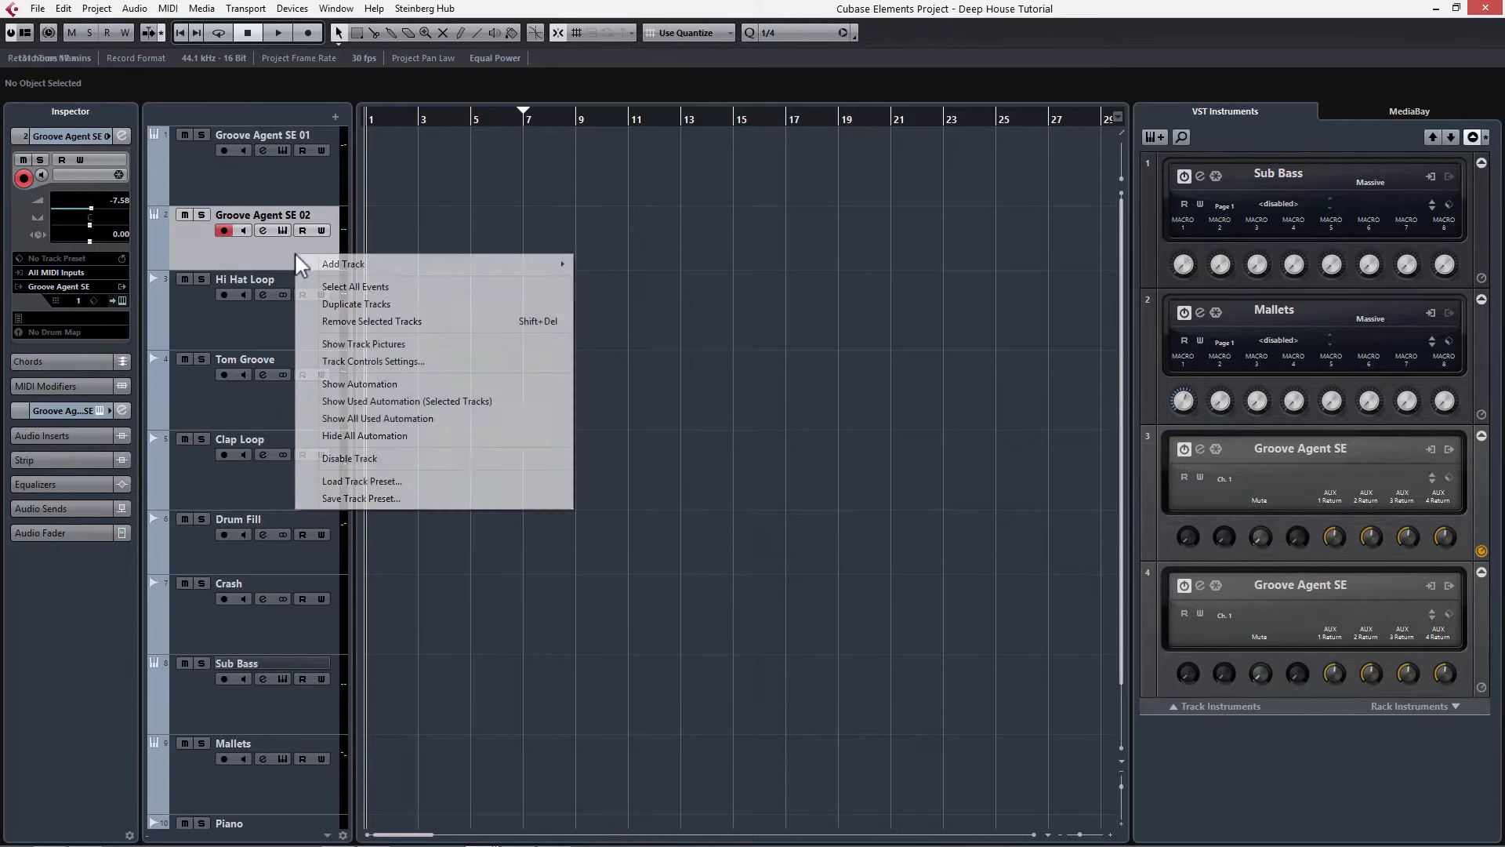
{"action": "left_click", "coordinate": [371, 321]}
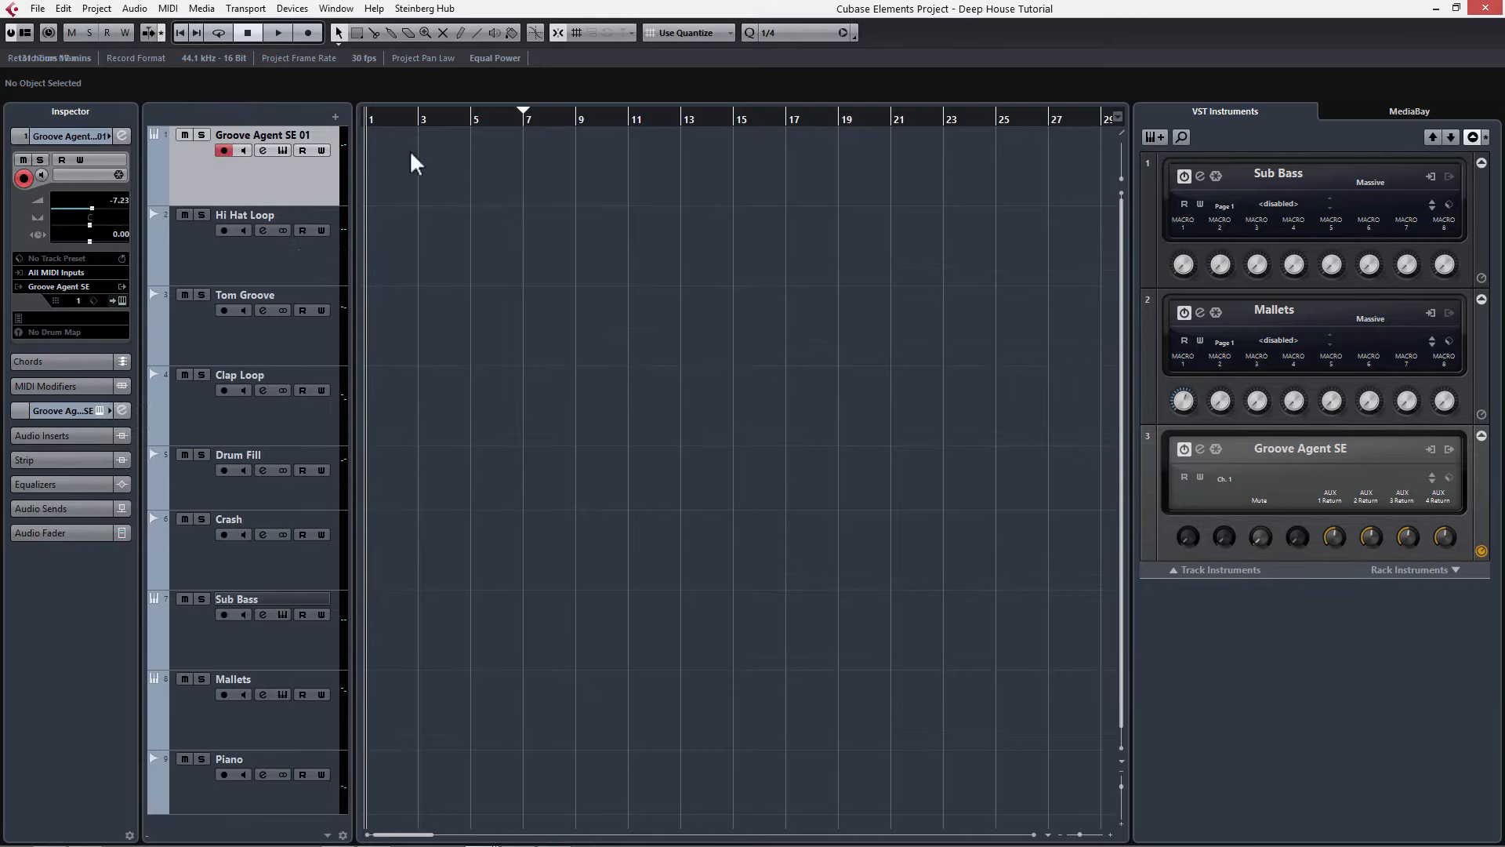
Step: Draw a one-bar MIDI part at bar 1 on the Groove Agent SE 01 track with the Draw tool
{"action": "right_click", "coordinate": [389, 165]}
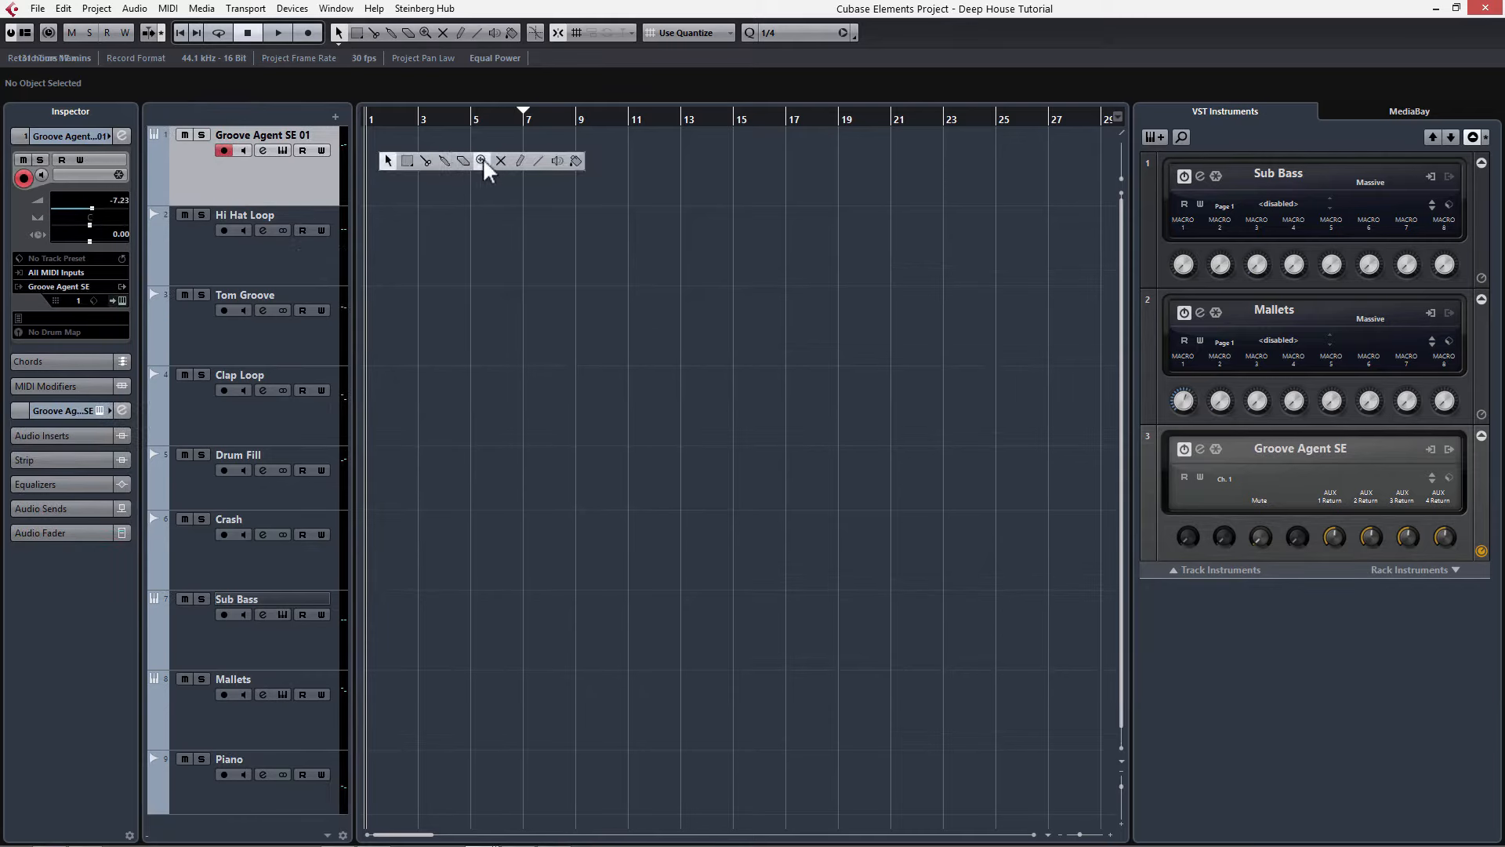
{"action": "left_click", "coordinate": [521, 162]}
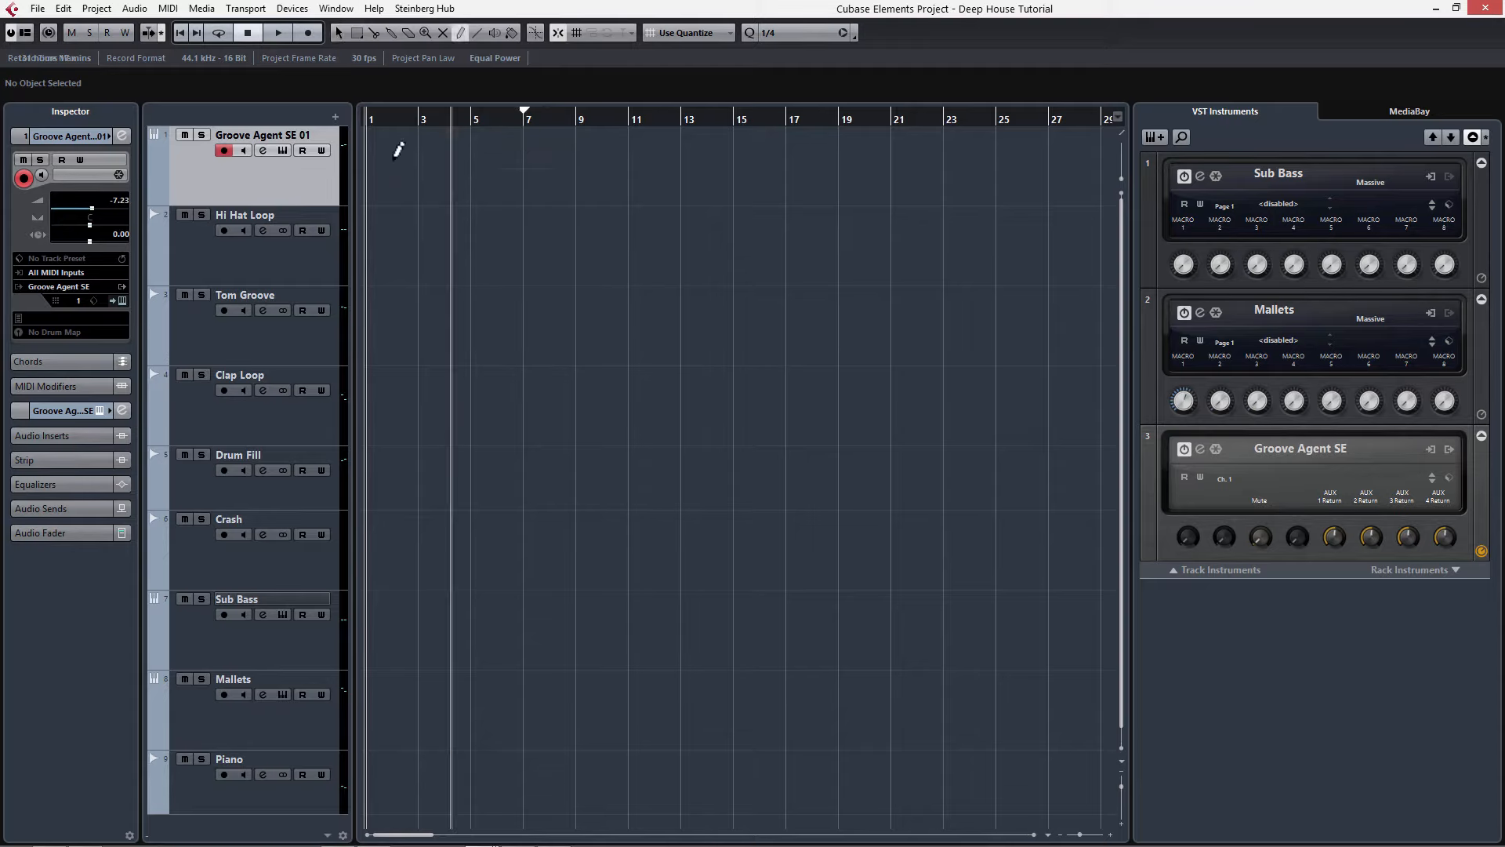
{"action": "scroll", "coordinate": [383, 149], "scroll_direction": "up", "scroll_amount": 3}
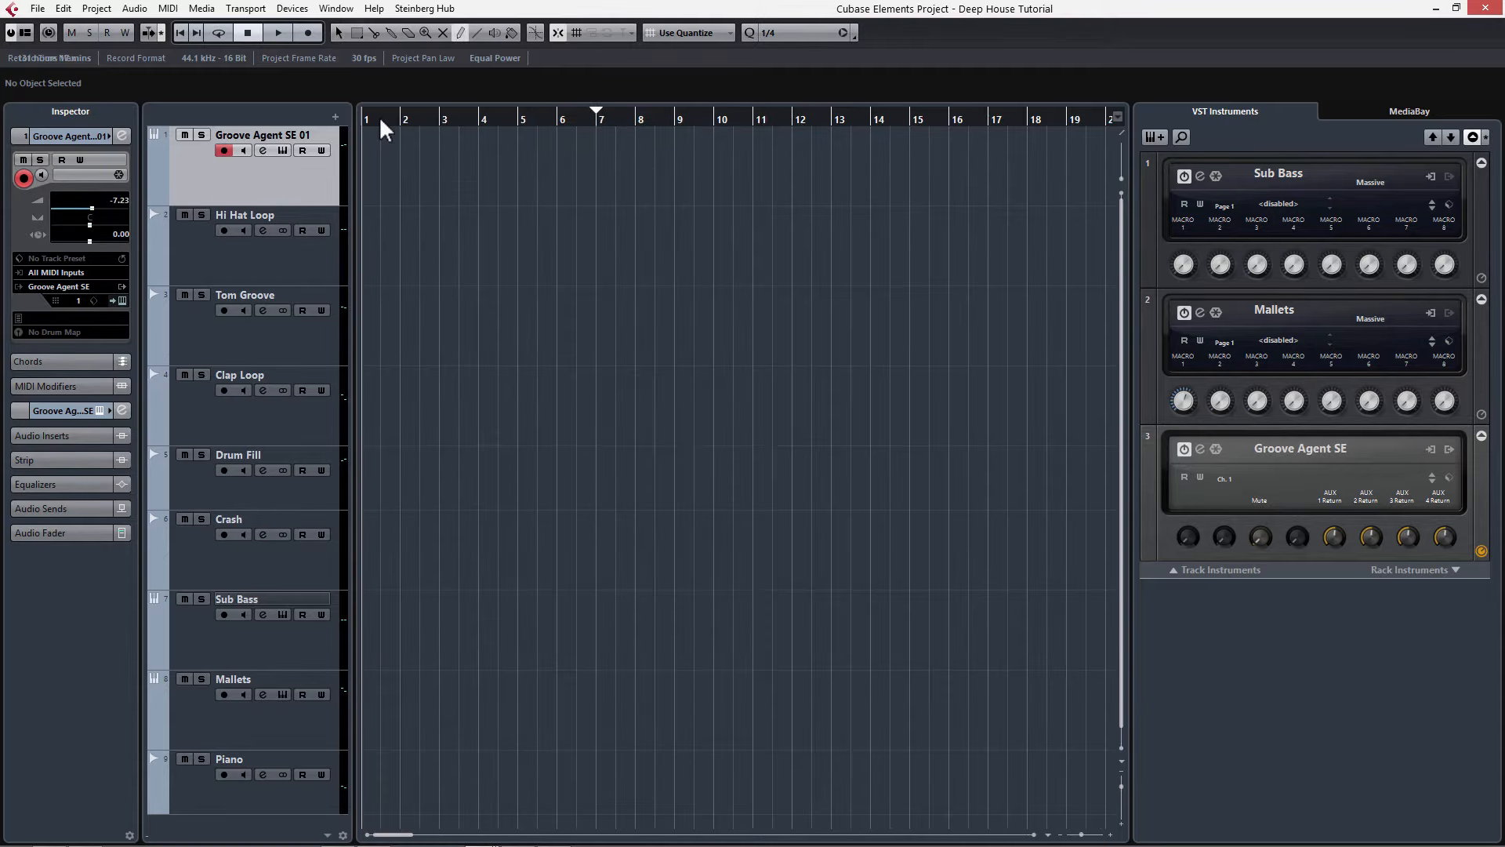
{"action": "mouse_move", "coordinate": [381, 120]}
{"action": "left_mouse_down"}
{"action": "mouse_move", "coordinate": [315, 122]}
{"action": "mouse_move", "coordinate": [408, 150]}
{"action": "left_mouse_up"}
Step: Switch to the Object Selection tool, open the part in the Key Editor and draw a C1 note at its start
{"action": "right_click", "coordinate": [447, 161]}
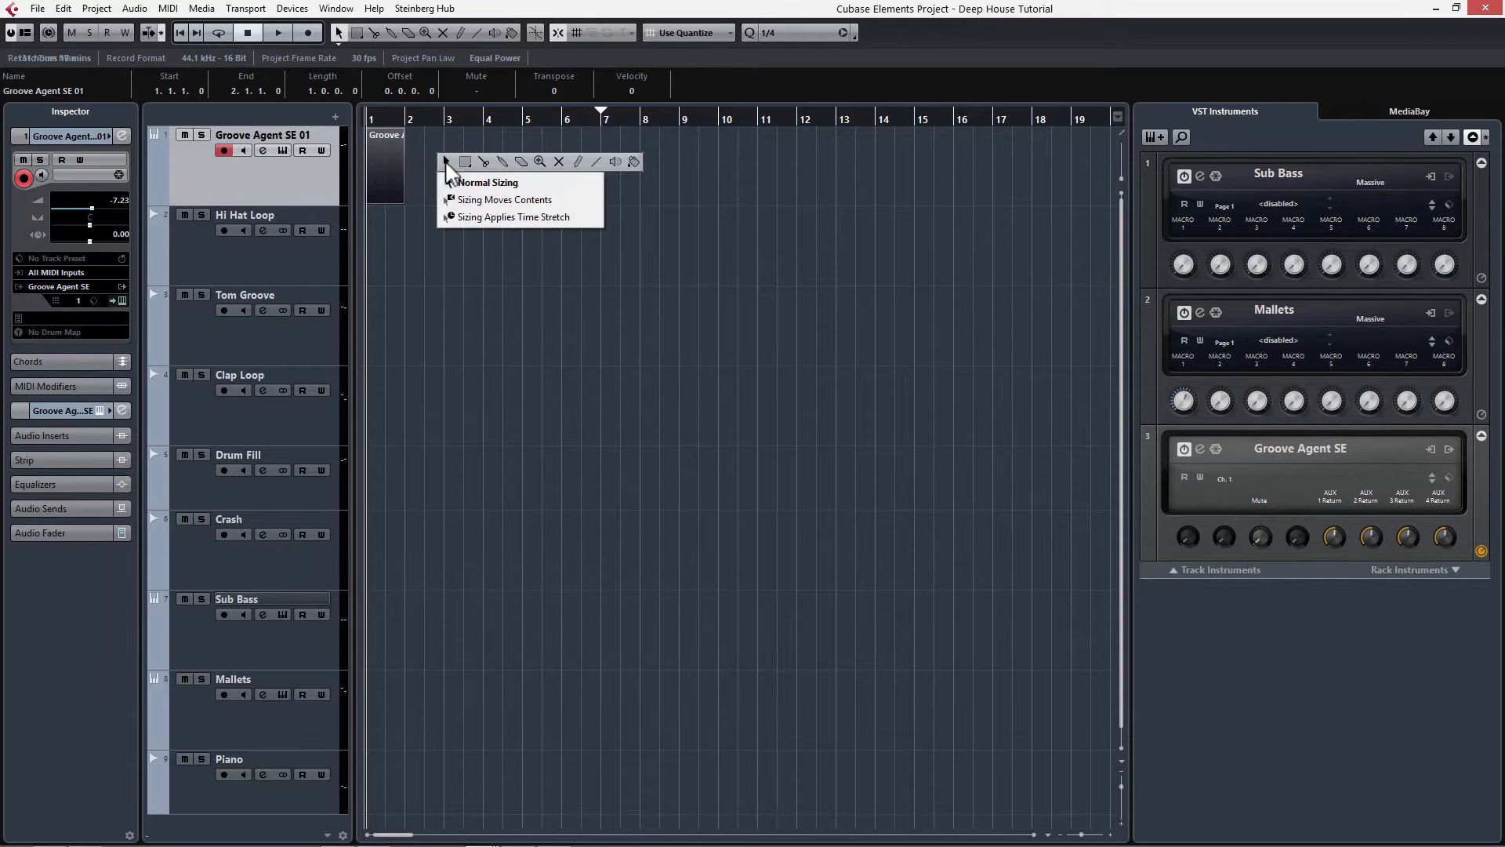
{"action": "left_click", "coordinate": [445, 160]}
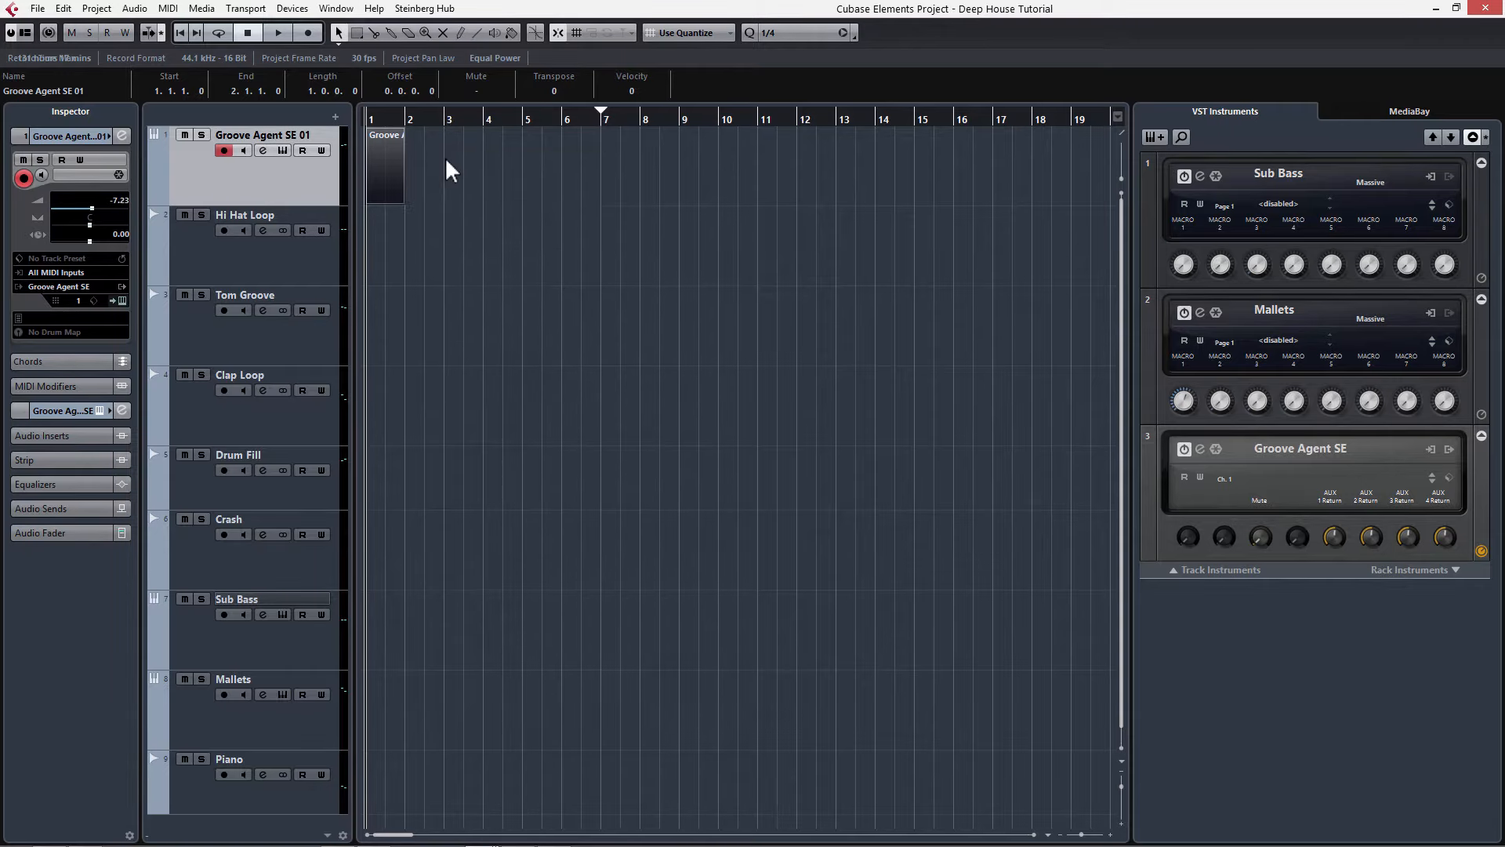
{"action": "double_click", "coordinate": [388, 162]}
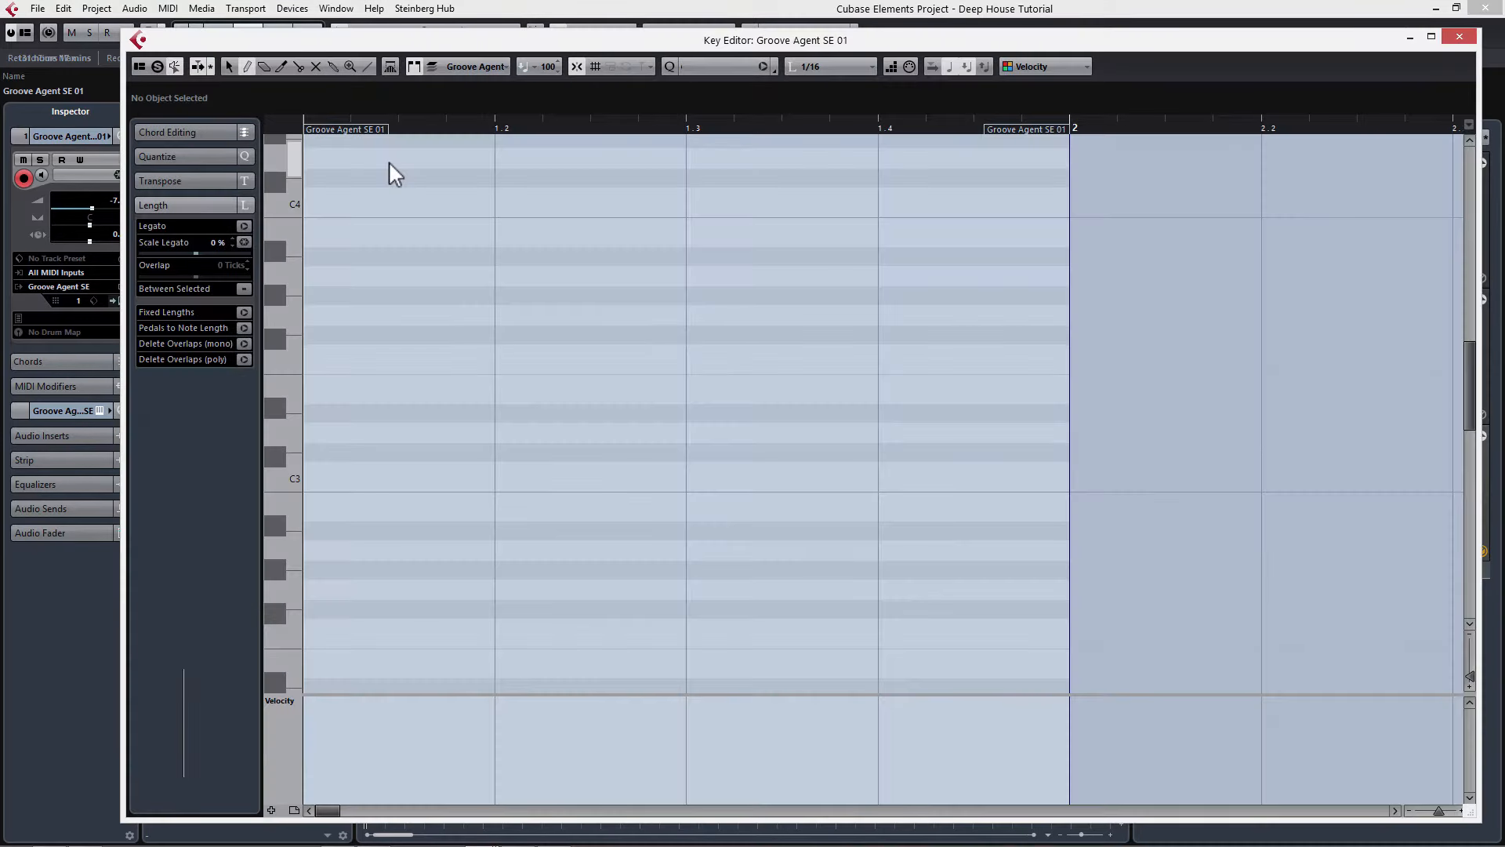
{"action": "scroll", "coordinate": [340, 429], "scroll_direction": "down", "scroll_amount": 6}
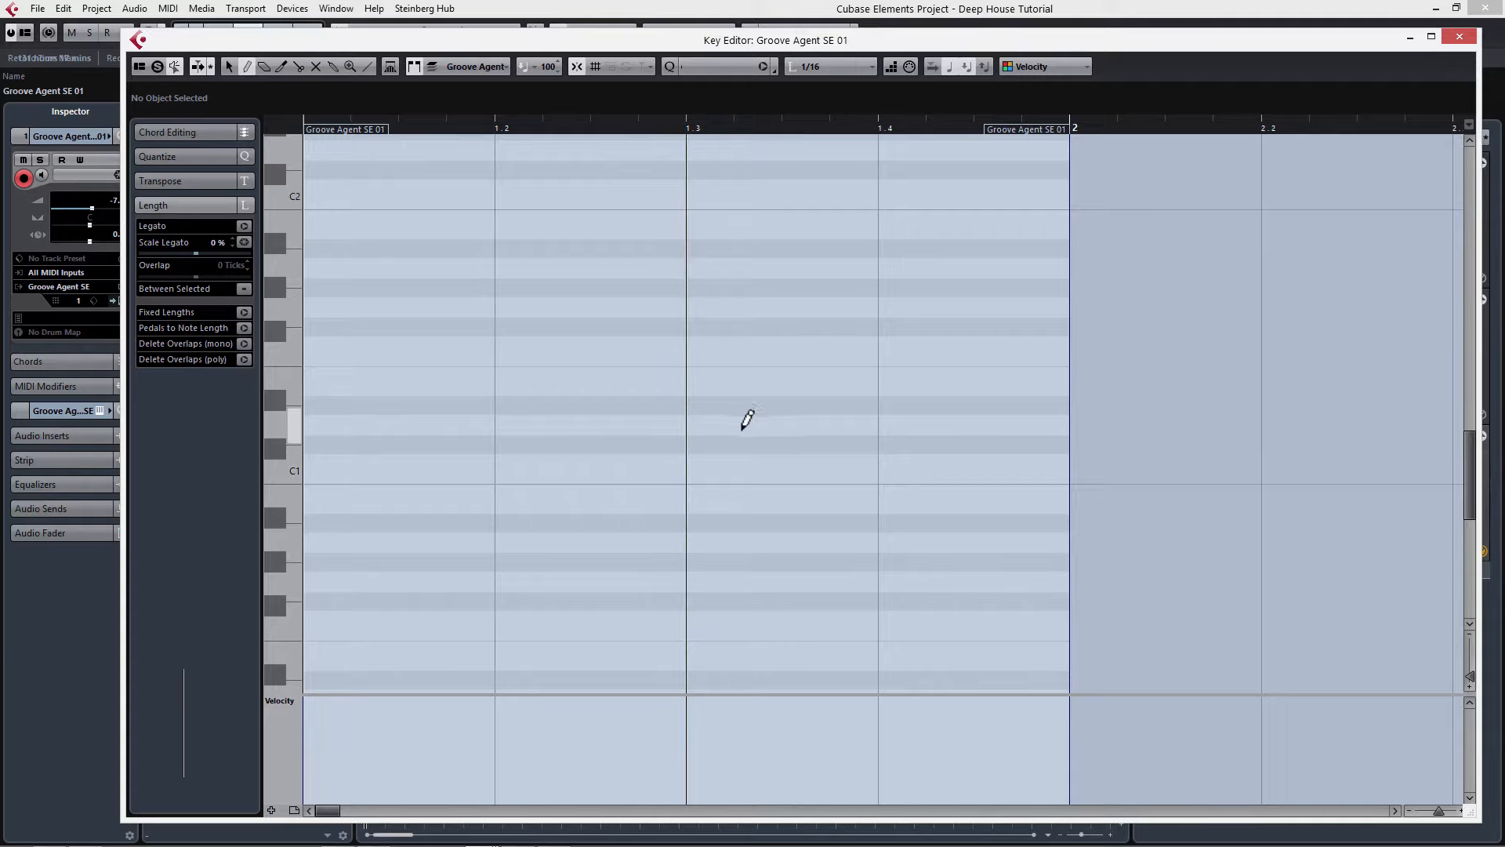
{"action": "left_click", "coordinate": [324, 463]}
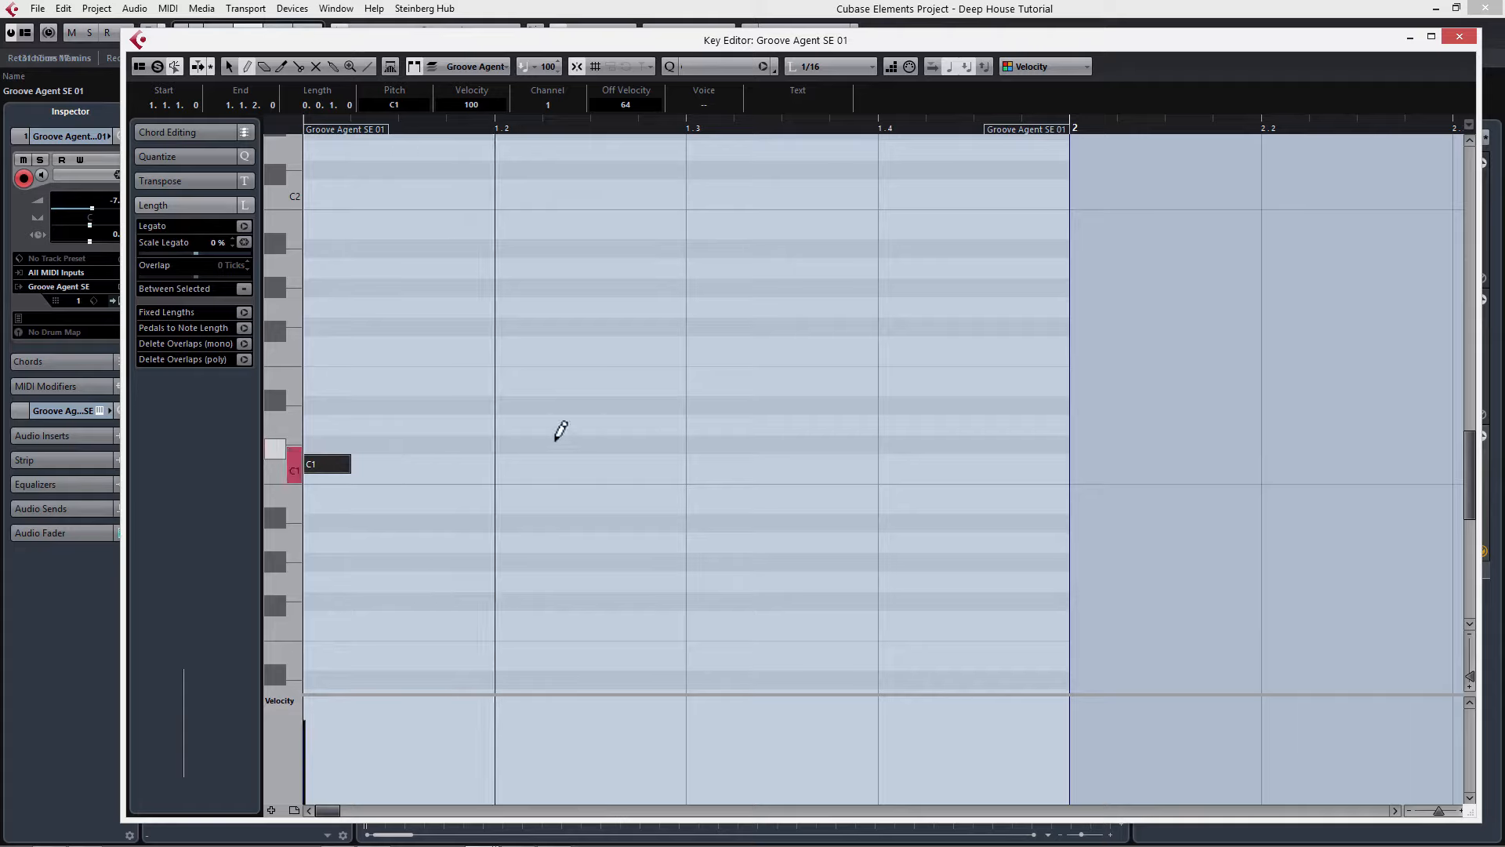
Step: Draw C1 kick notes on beats 2, 3 and 4 of the bar and play the pattern
{"action": "left_click", "coordinate": [504, 463]}
{"action": "left_click", "coordinate": [696, 464]}
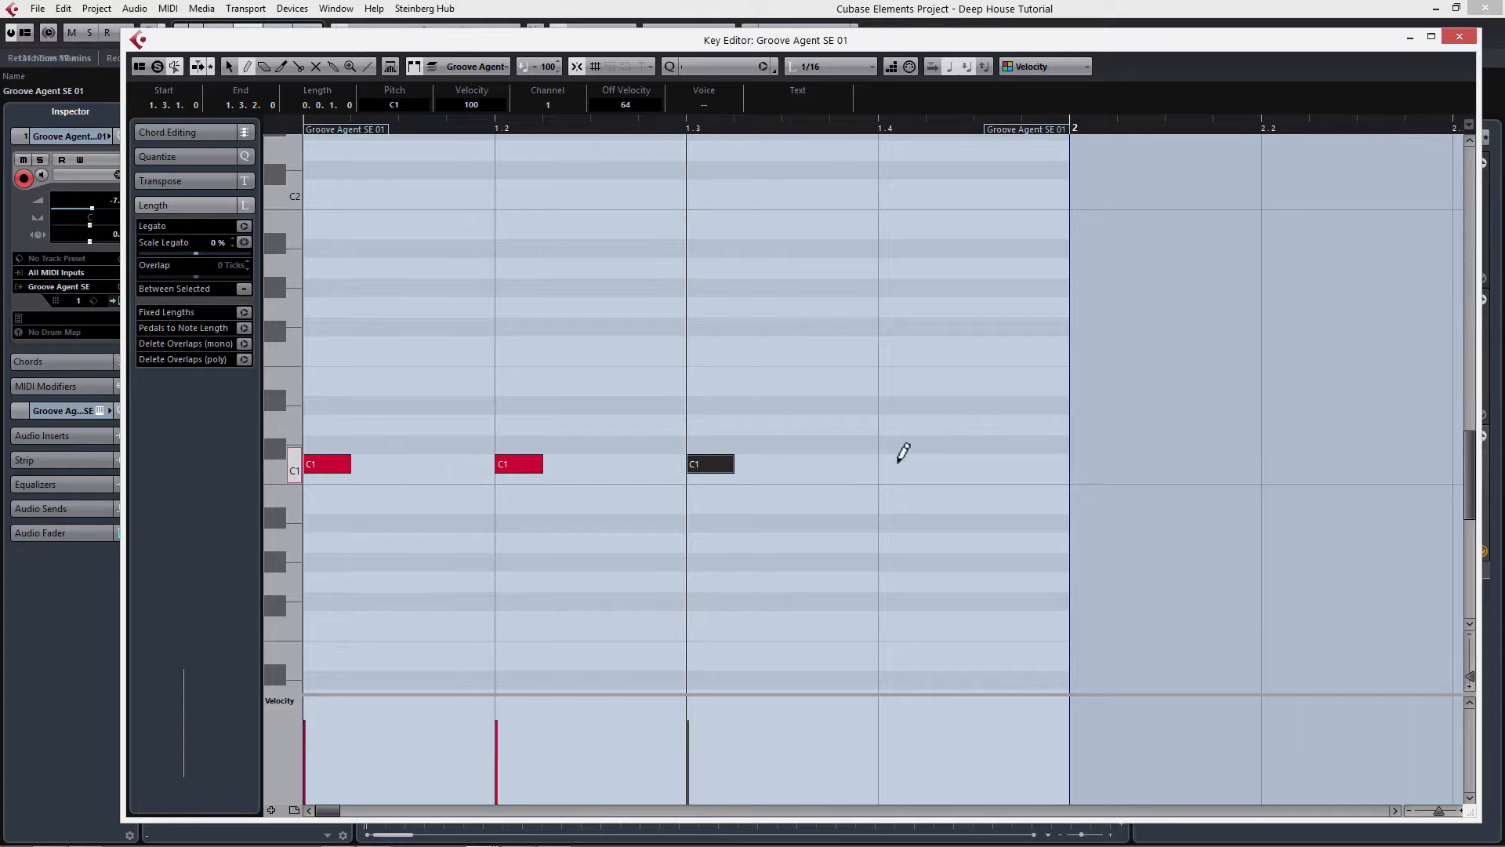
{"action": "left_click", "coordinate": [888, 463]}
{"action": "key", "text": "space"}
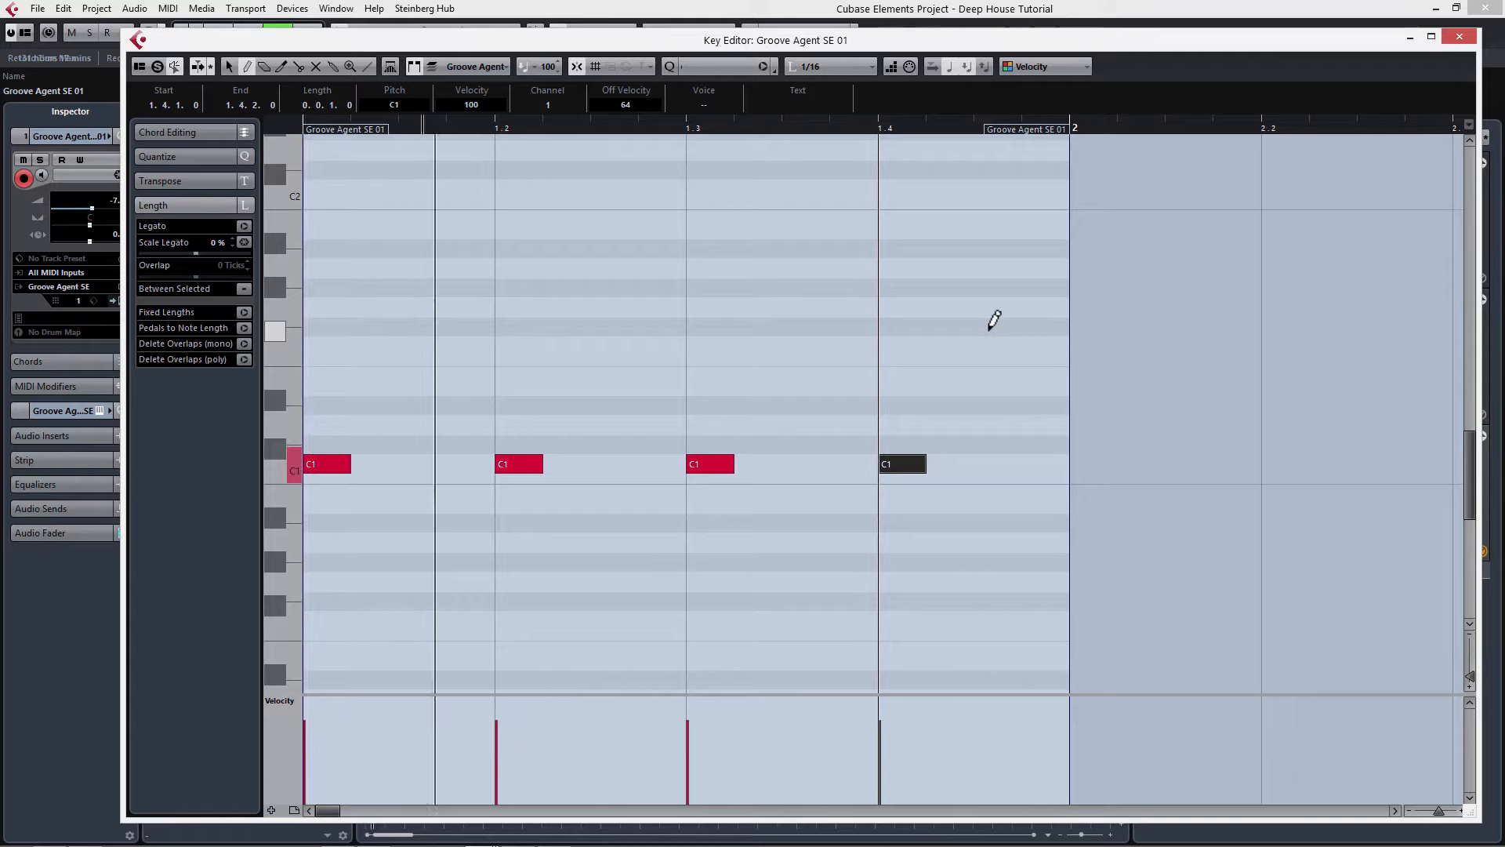
{"action": "key", "text": "space"}
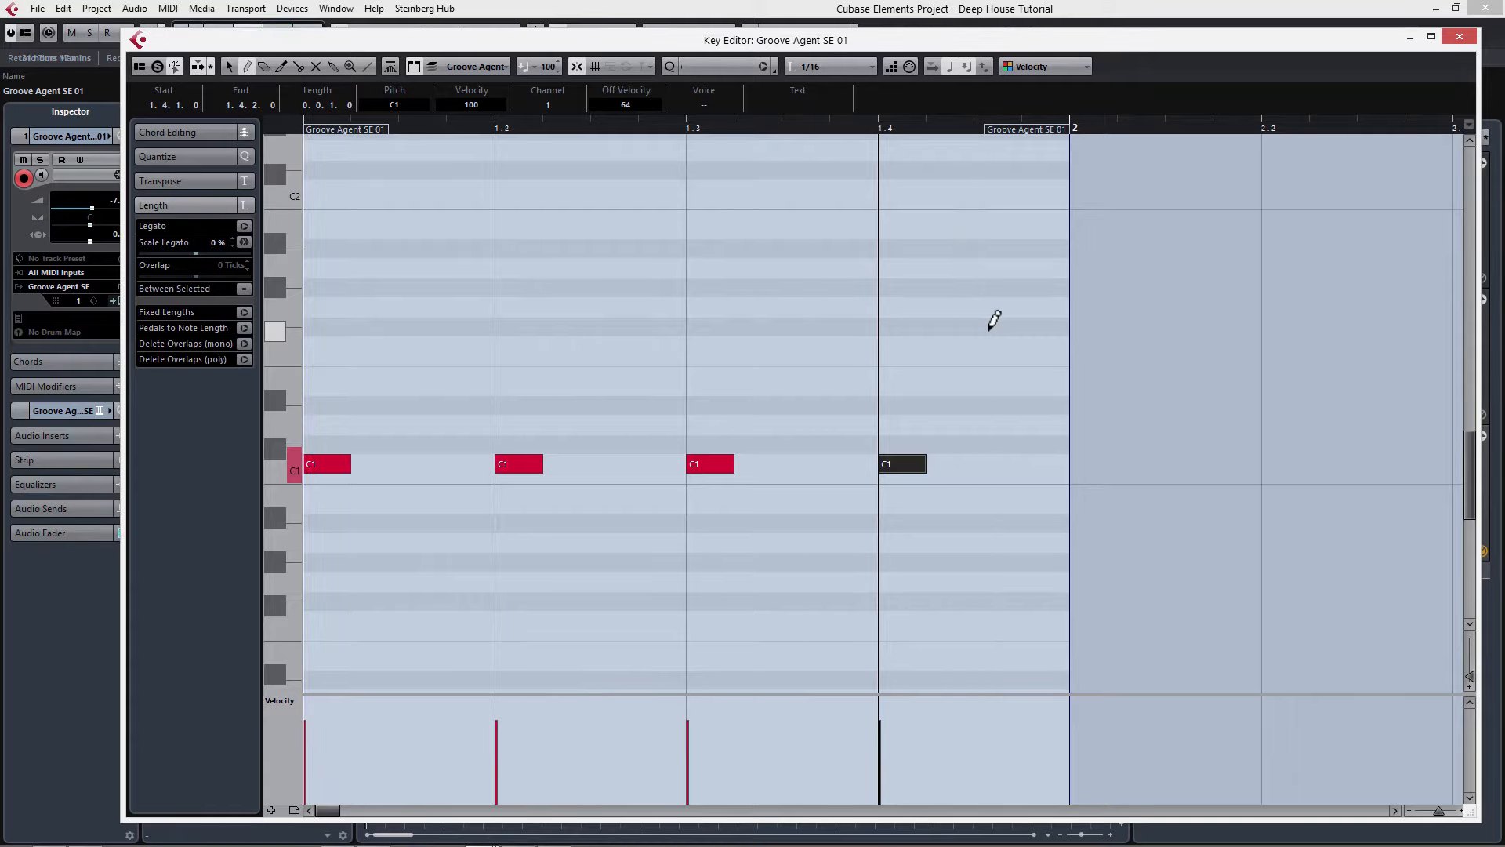
Step: Add C#1 and D1 clap notes on beats 2 and 4, play back and close the Key Editor
{"action": "left_click", "coordinate": [505, 443]}
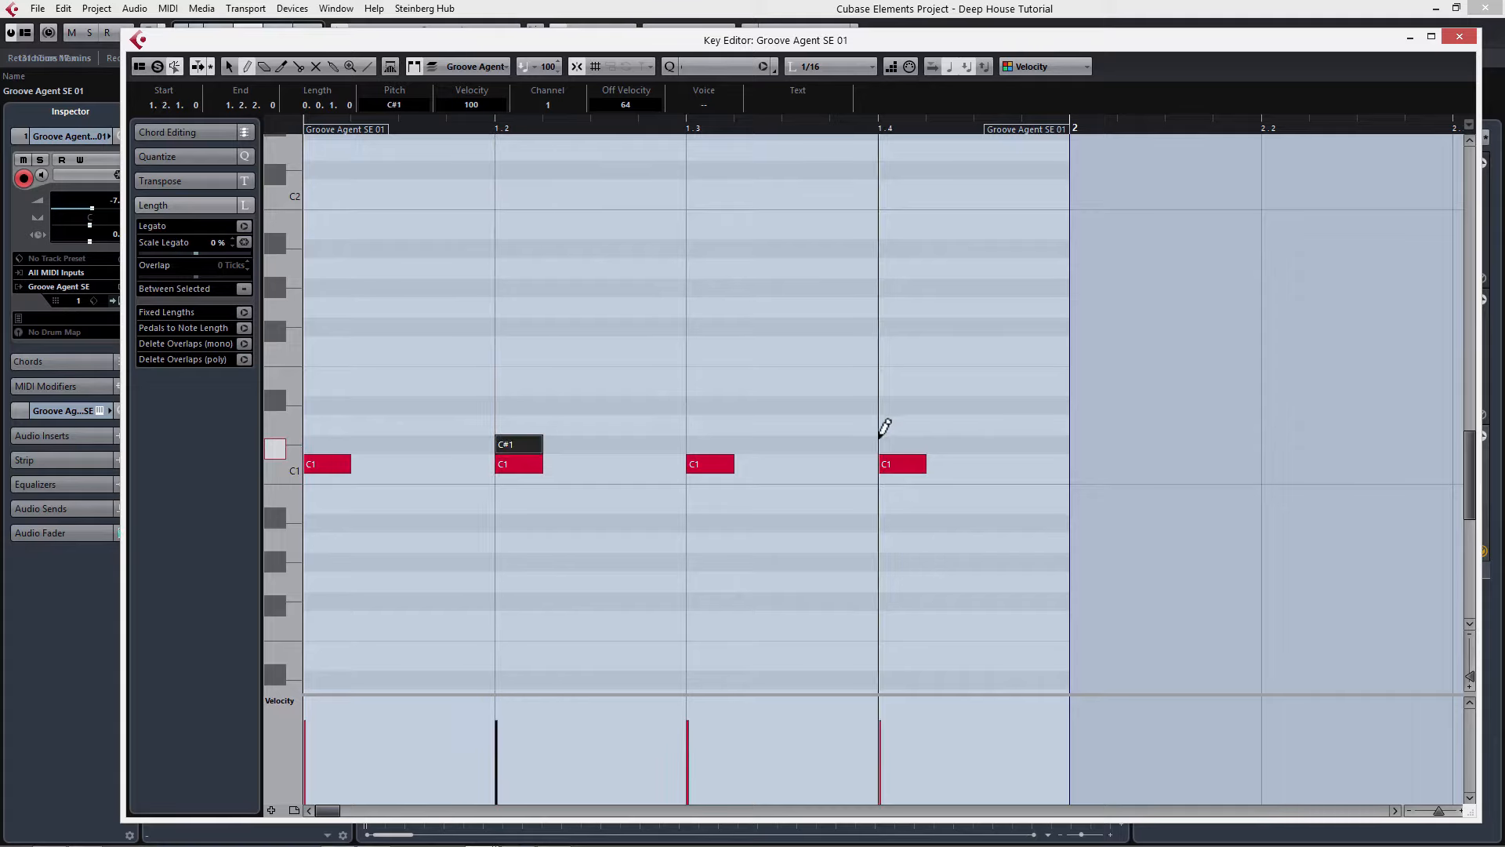
{"action": "left_click", "coordinate": [903, 444]}
{"action": "left_click", "coordinate": [901, 424]}
{"action": "left_click", "coordinate": [506, 424]}
{"action": "key", "text": "space"}
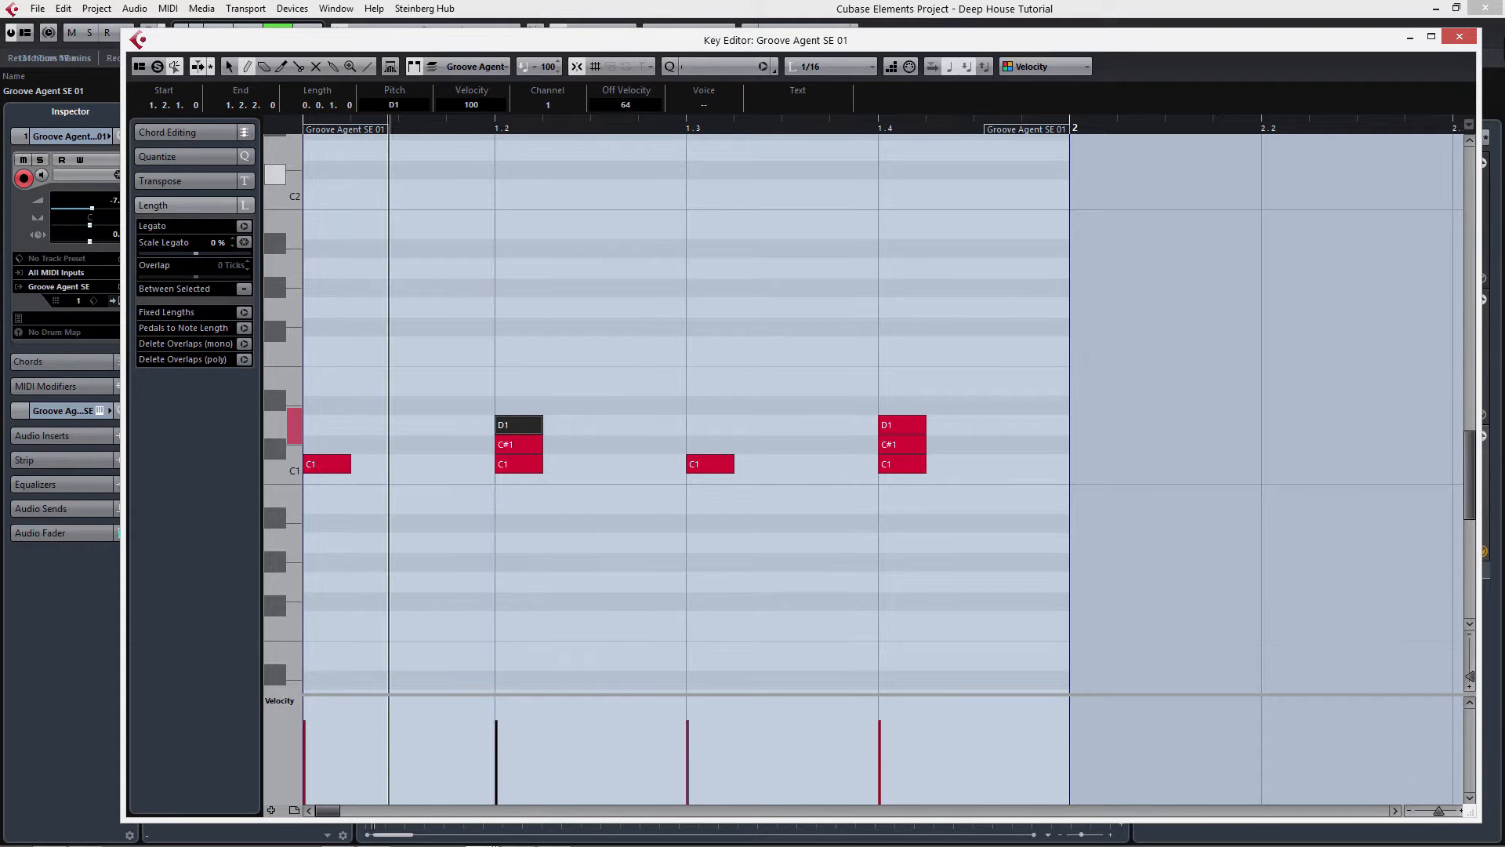
{"action": "left_click", "coordinate": [1459, 37]}
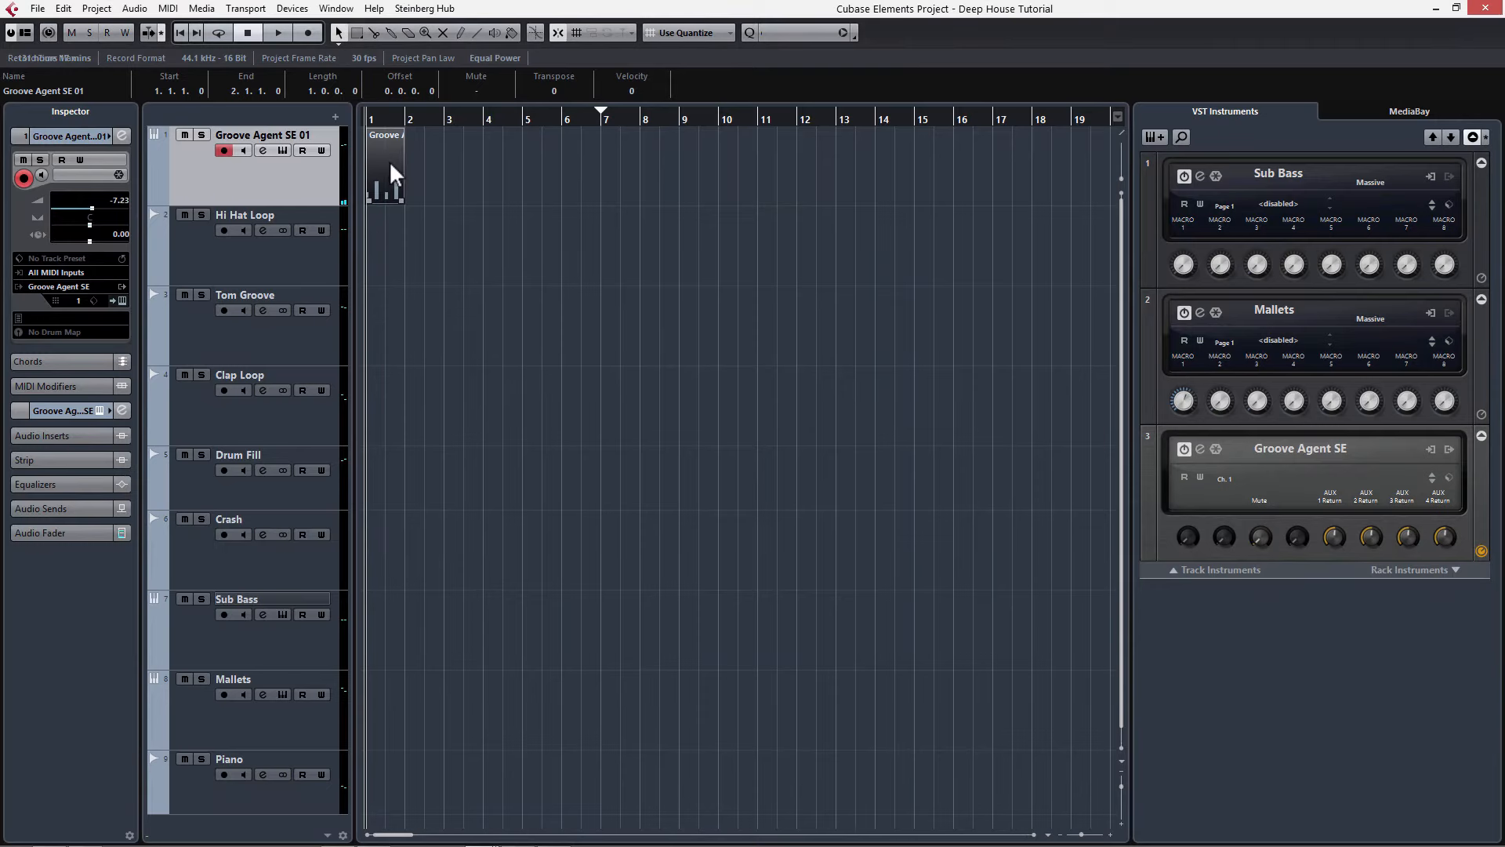
Step: Duplicate the one-bar drum part repeatedly so it fills bars 1 to 16 on the Groove Agent SE 01 track
{"action": "key", "text": "ctrl+d"}
{"action": "key", "text": "ctrl+d"}
{"action": "key", "text": "ctrl+d"}
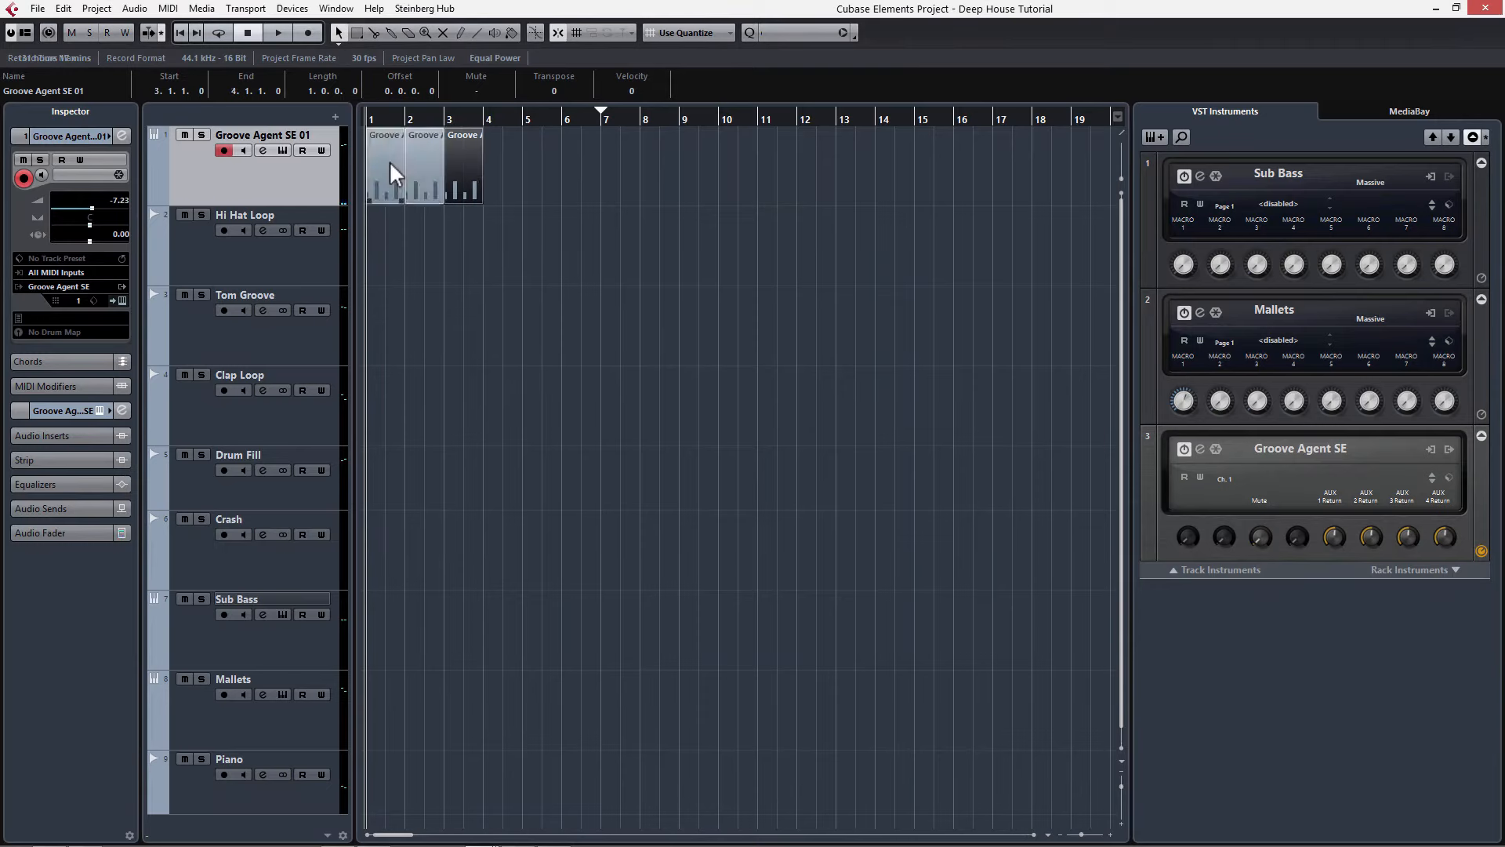
{"action": "left_click", "coordinate": [594, 164]}
{"action": "left_click_drag", "start_coordinate": [693, 166], "coordinate": [379, 177]}
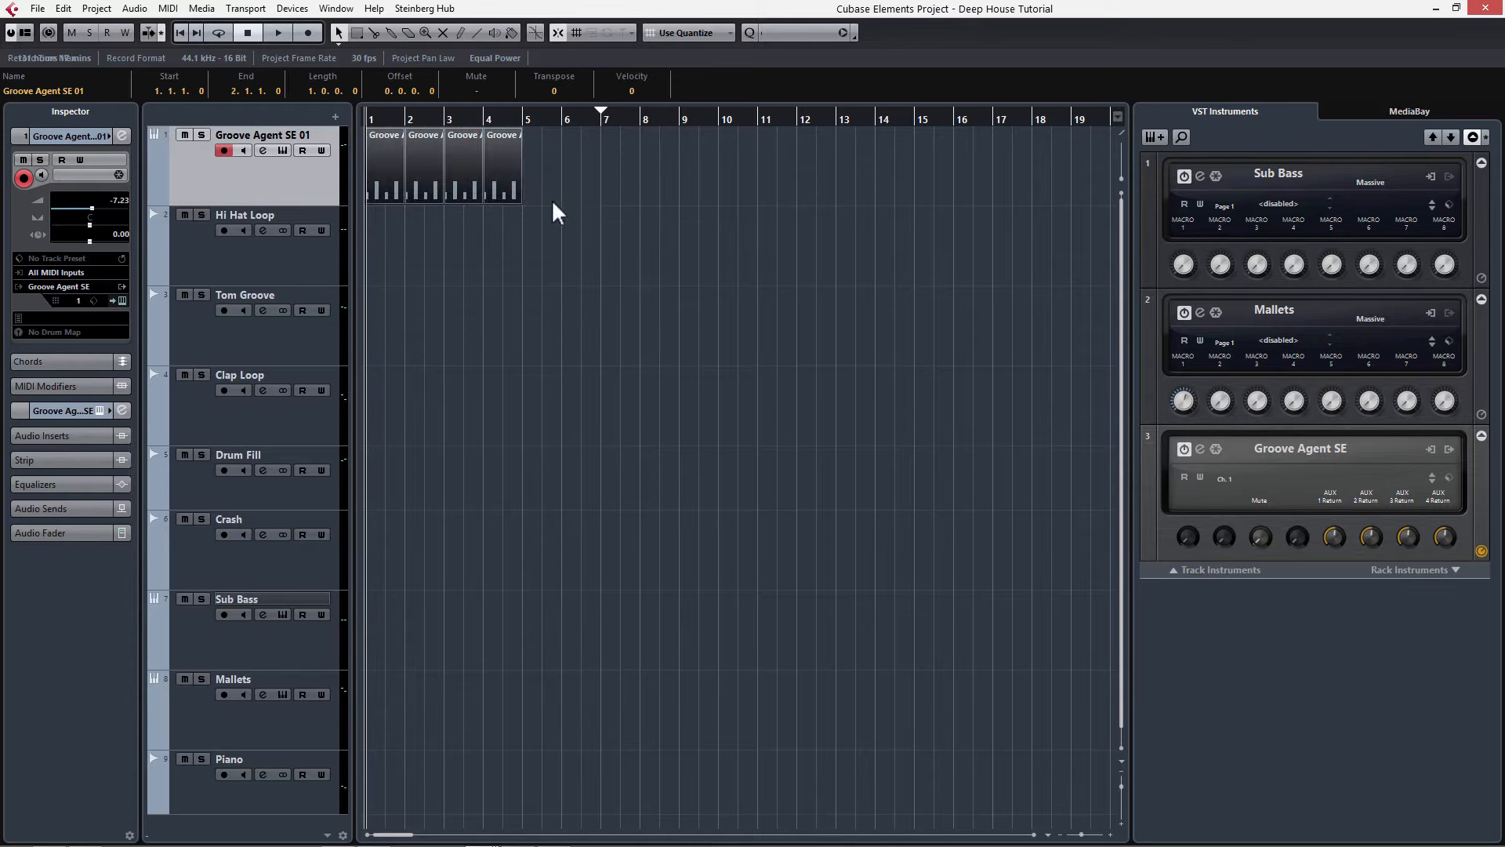
{"action": "key", "text": "ctrl+d"}
{"action": "key", "text": "ctrl+d"}
{"action": "key", "text": "ctrl+d"}
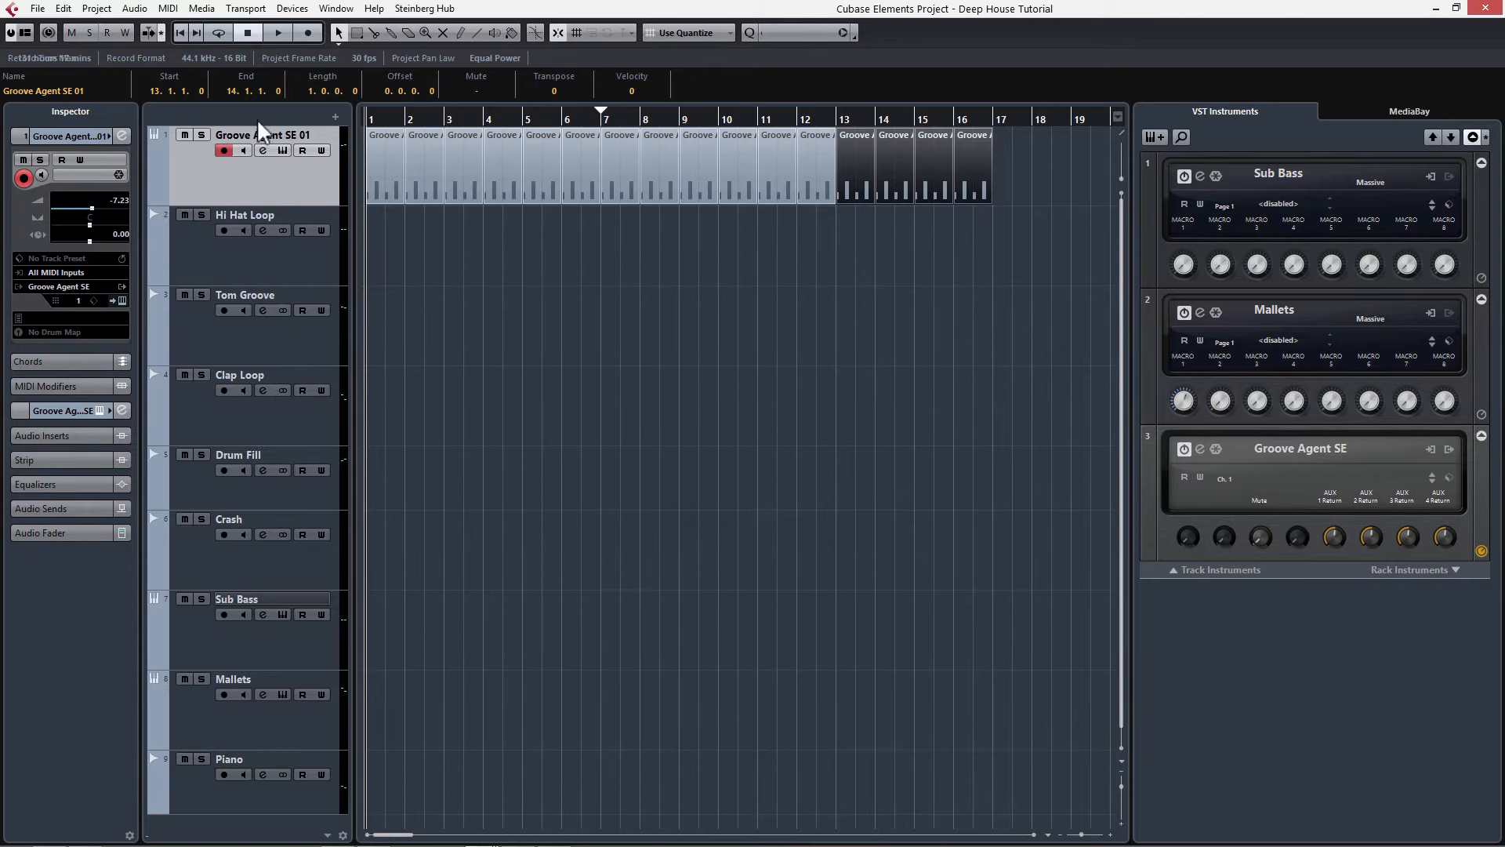
Step: Play the loop, open Groove Agent SE and set the Clap 1 pad's volume to -6.0 dB
{"action": "key", "text": "space"}
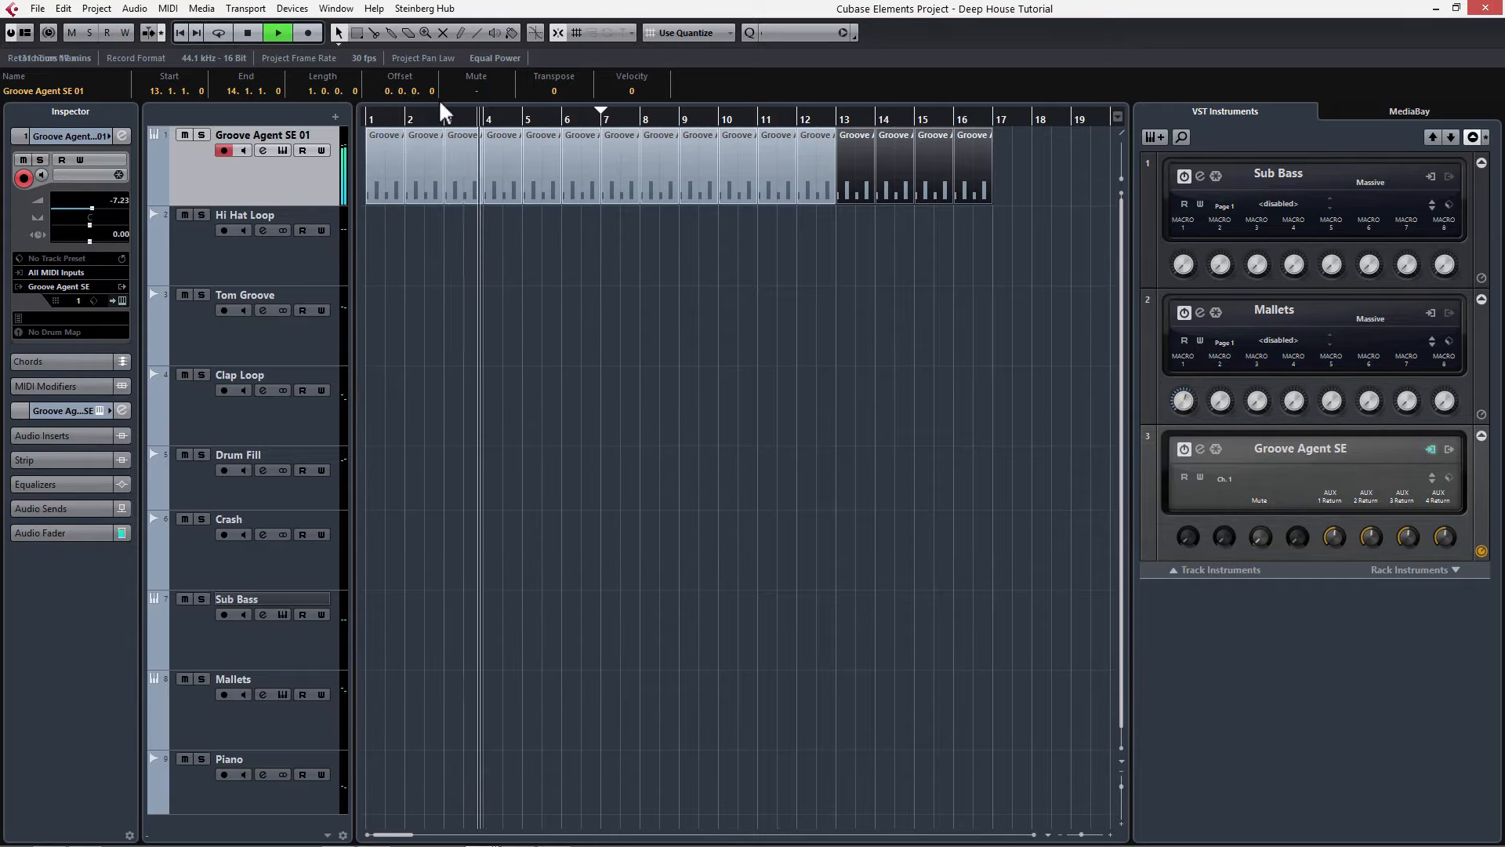
{"action": "key", "text": "space"}
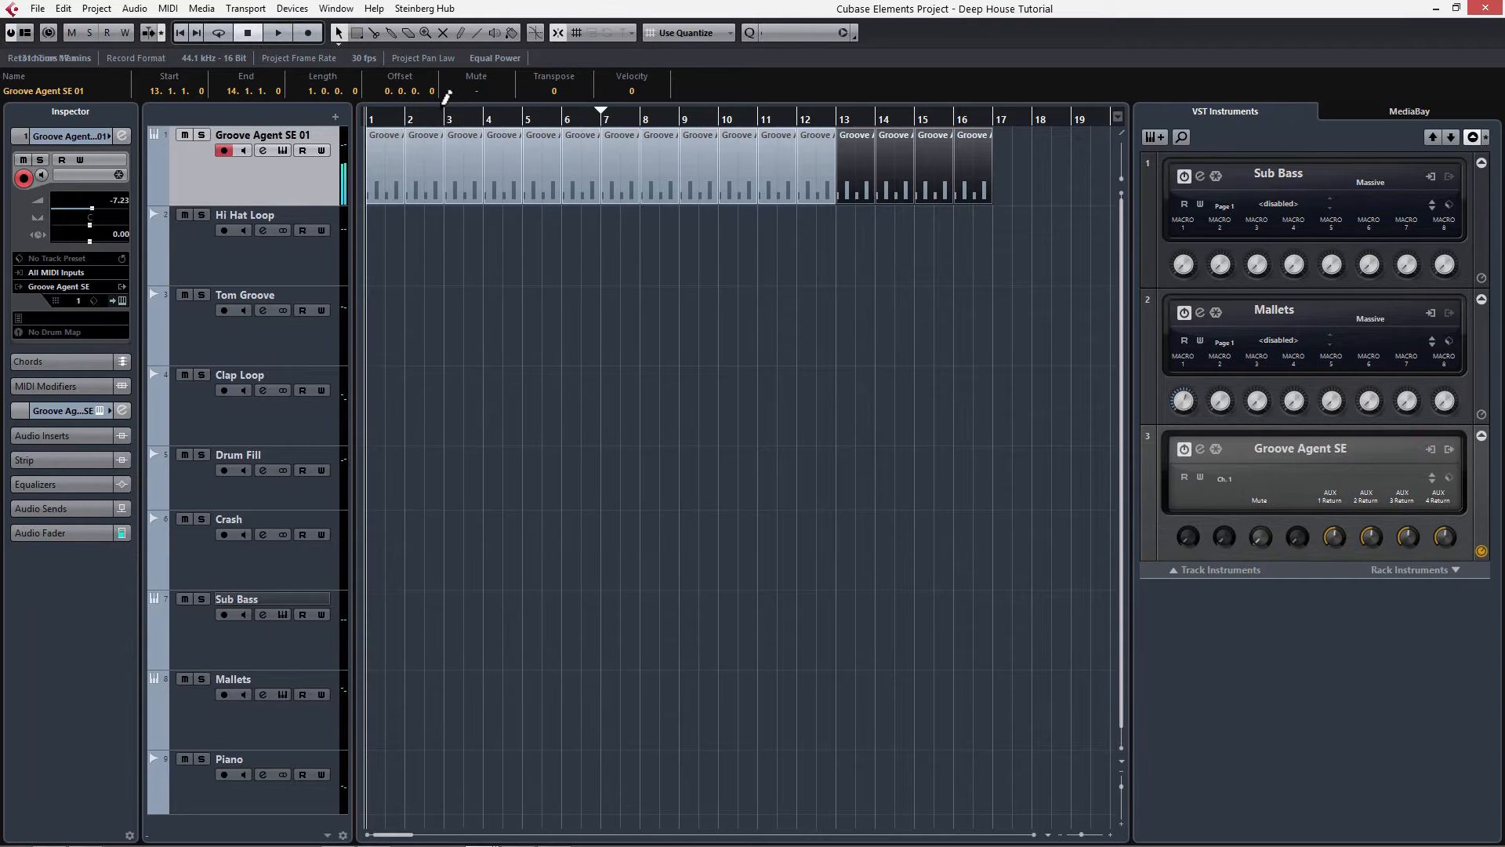
{"action": "left_click", "coordinate": [283, 150]}
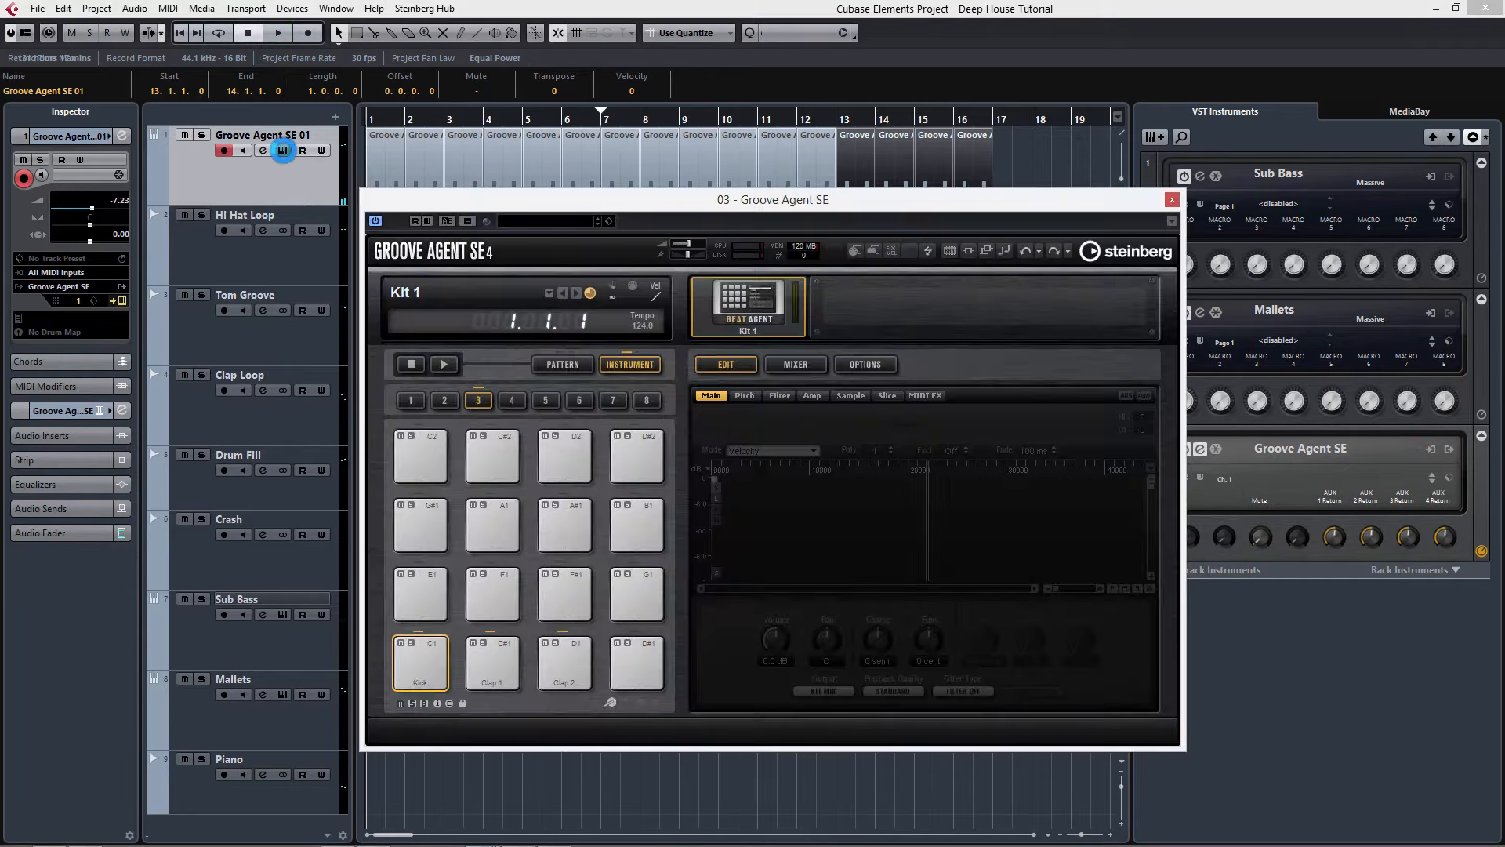
{"action": "left_click", "coordinate": [505, 676]}
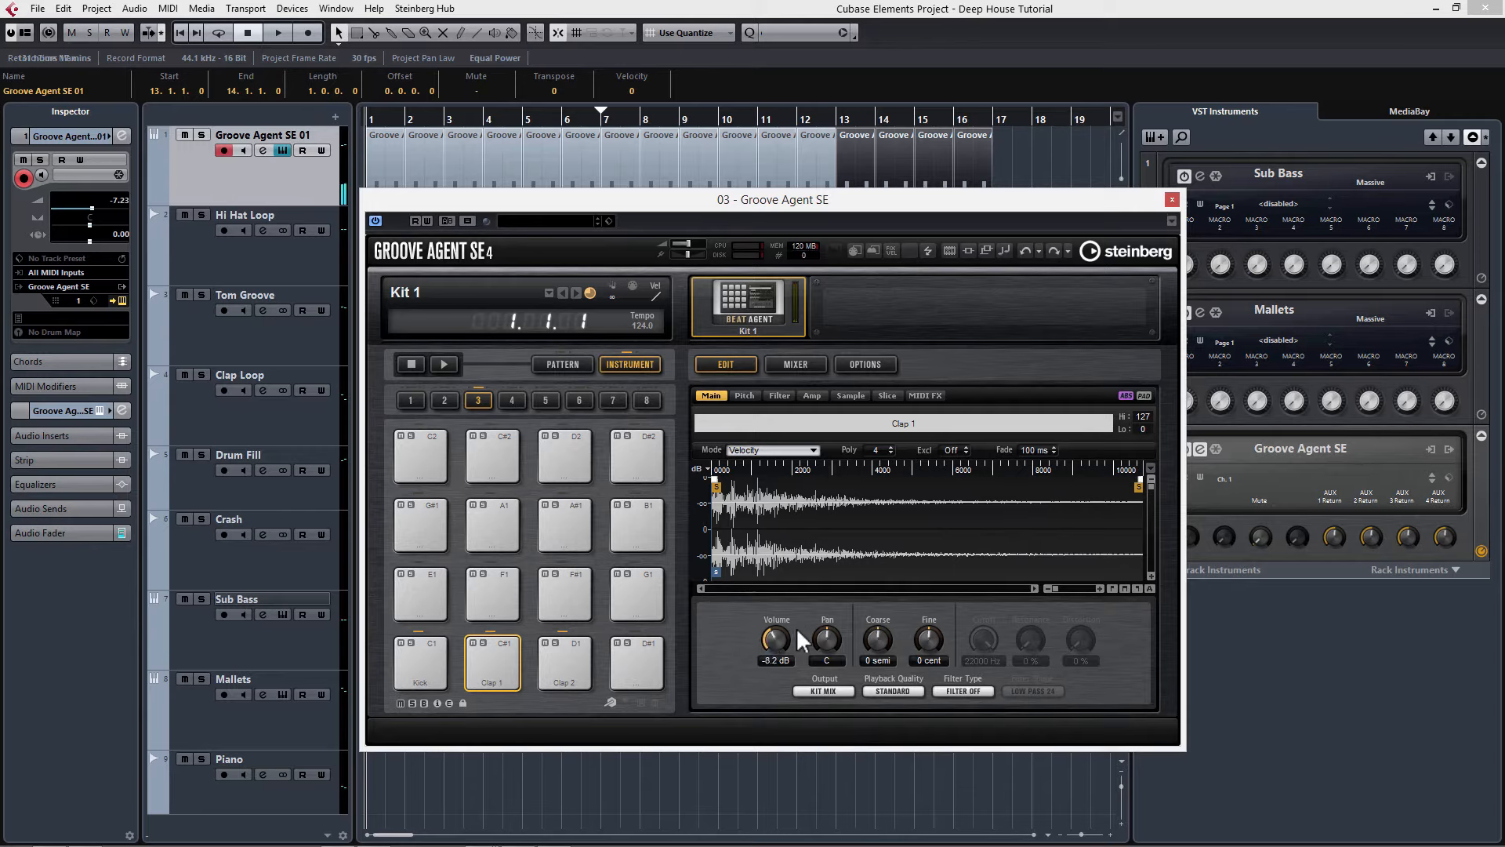
{"action": "left_click_drag", "start_coordinate": [775, 637], "coordinate": [775, 630]}
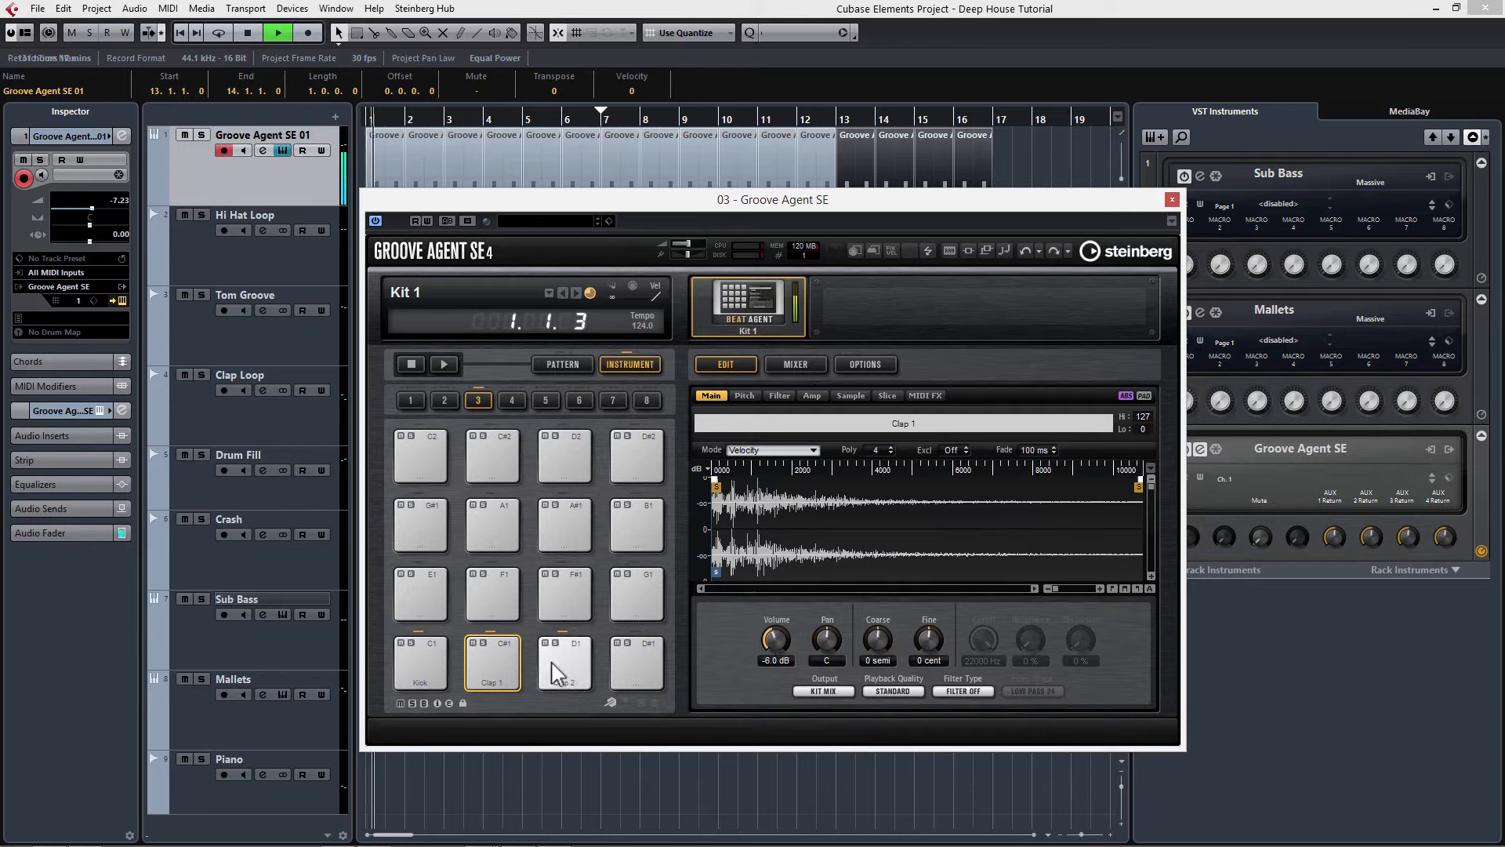
Step: Select the Clap 2 pad, adjust its volume and audition both claps during playback
{"action": "left_click", "coordinate": [580, 669]}
{"action": "key", "text": "space"}
{"action": "left_click_drag", "start_coordinate": [773, 647], "coordinate": [773, 643]}
{"action": "key", "text": "space"}
{"action": "left_click", "coordinate": [491, 665]}
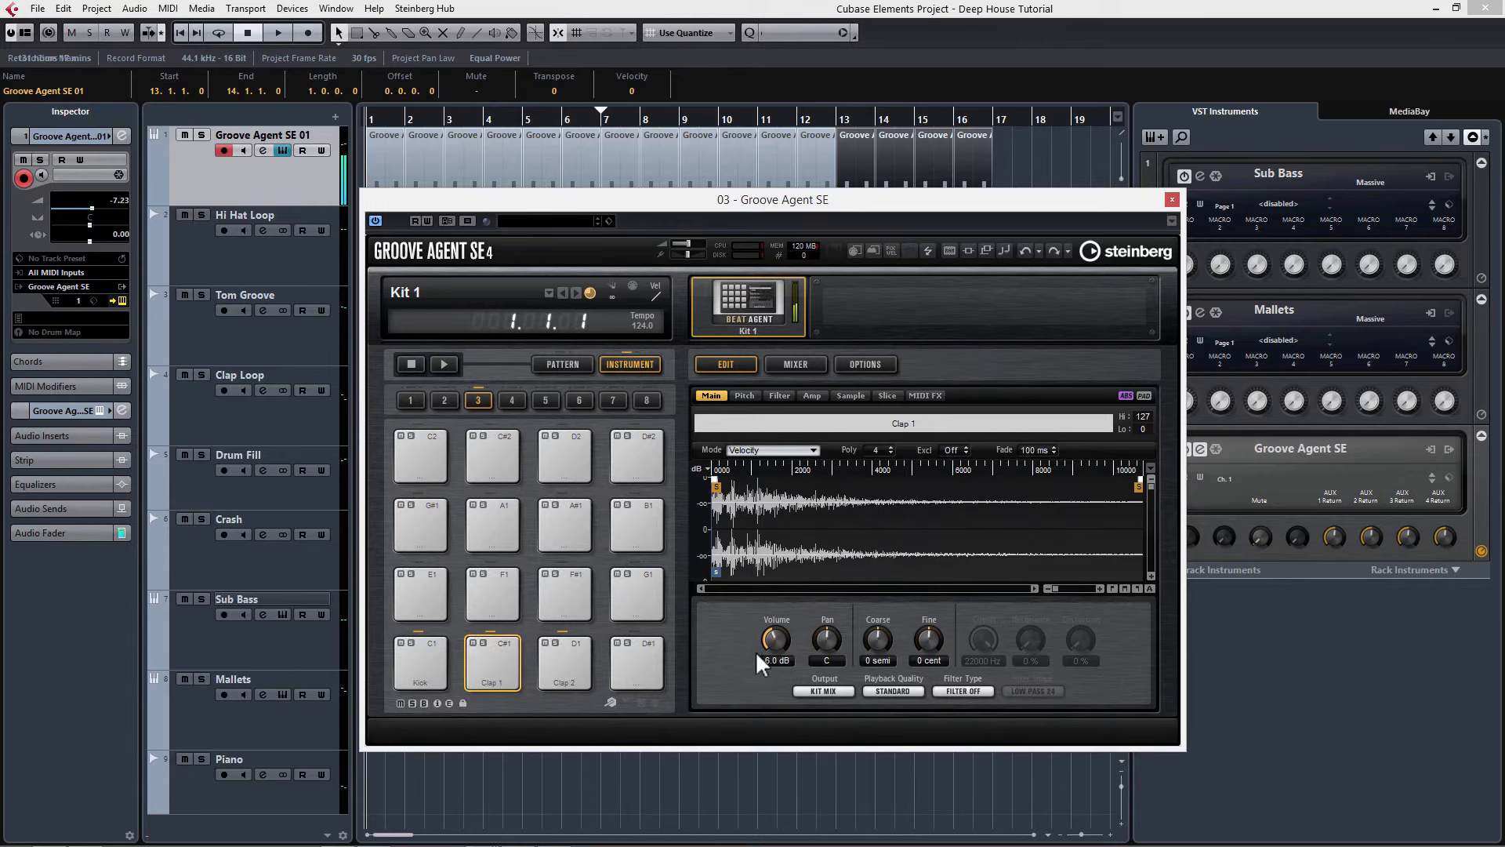
{"action": "left_click", "coordinate": [562, 663]}
{"action": "key", "text": "space"}
{"action": "key", "text": "space"}
{"action": "left_click", "coordinate": [509, 662]}
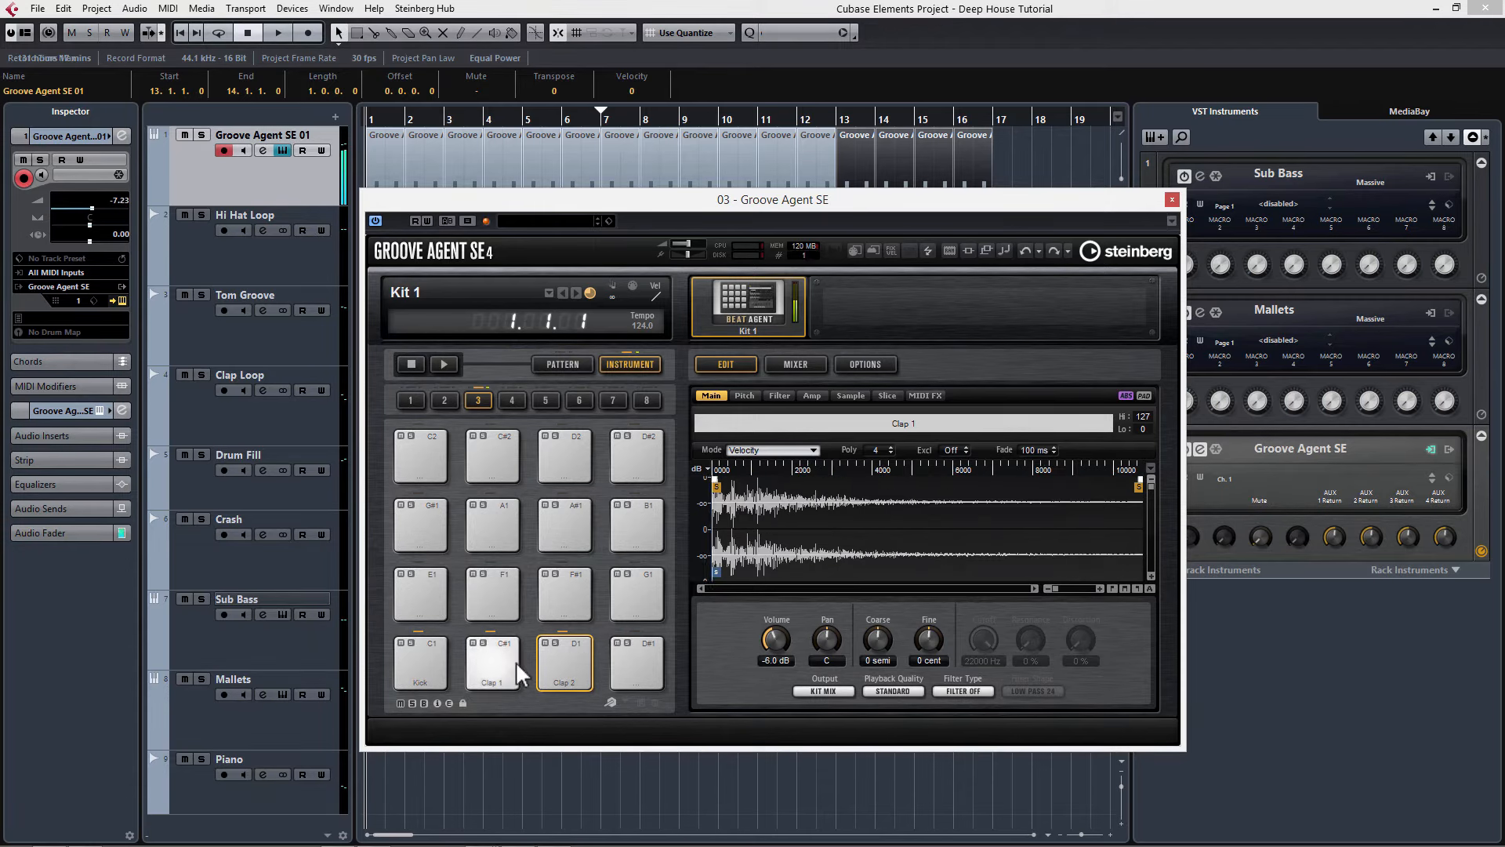
{"action": "key", "text": "space"}
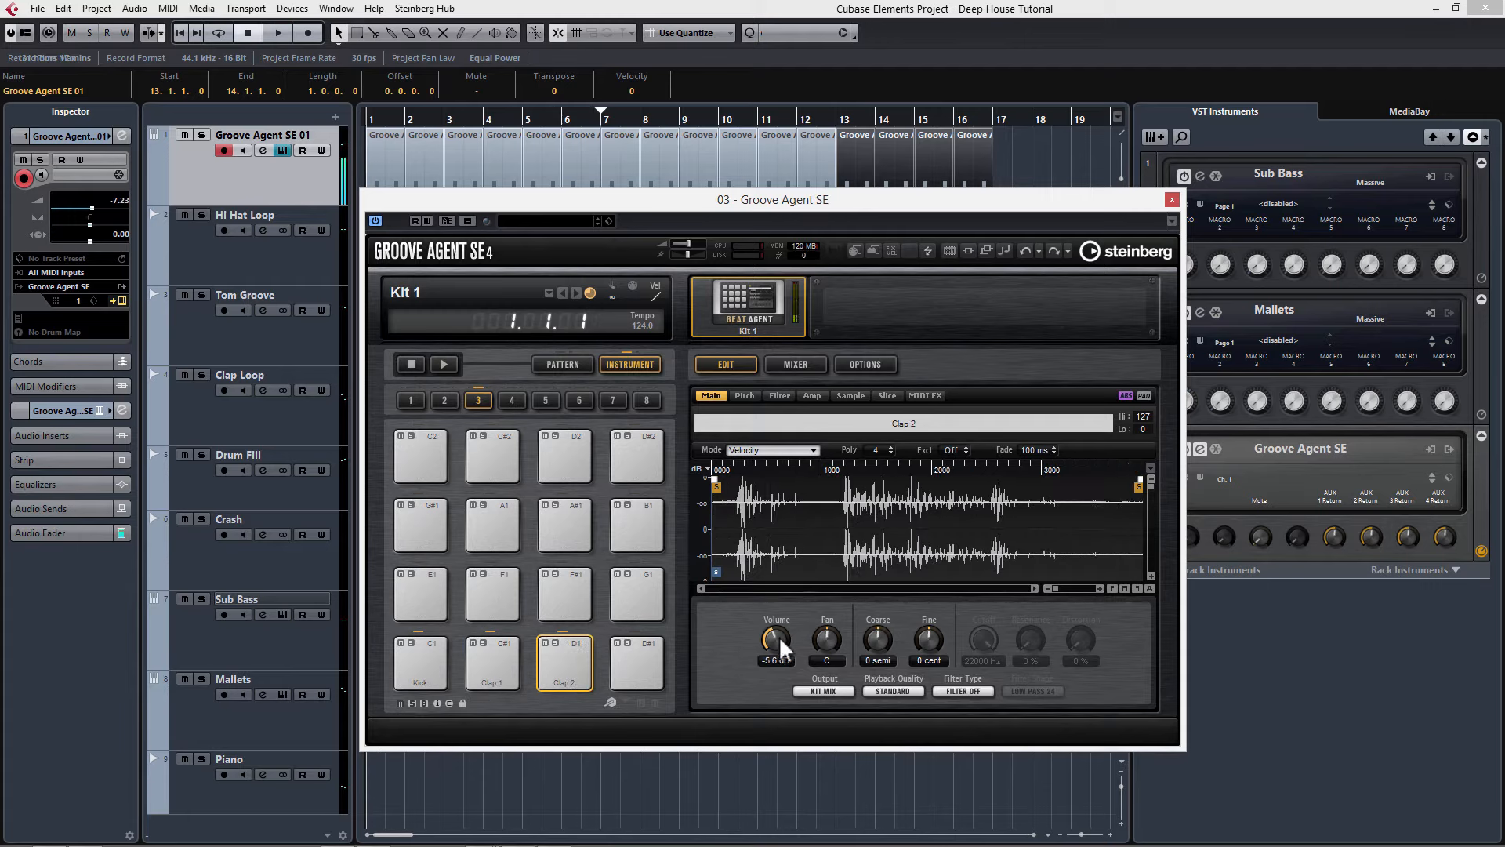
Step: Set Clap 2's volume to about -7.7 dB, pan it slightly right and close Groove Agent SE
{"action": "scroll", "coordinate": [777, 641], "scroll_direction": "up", "scroll_amount": 3}
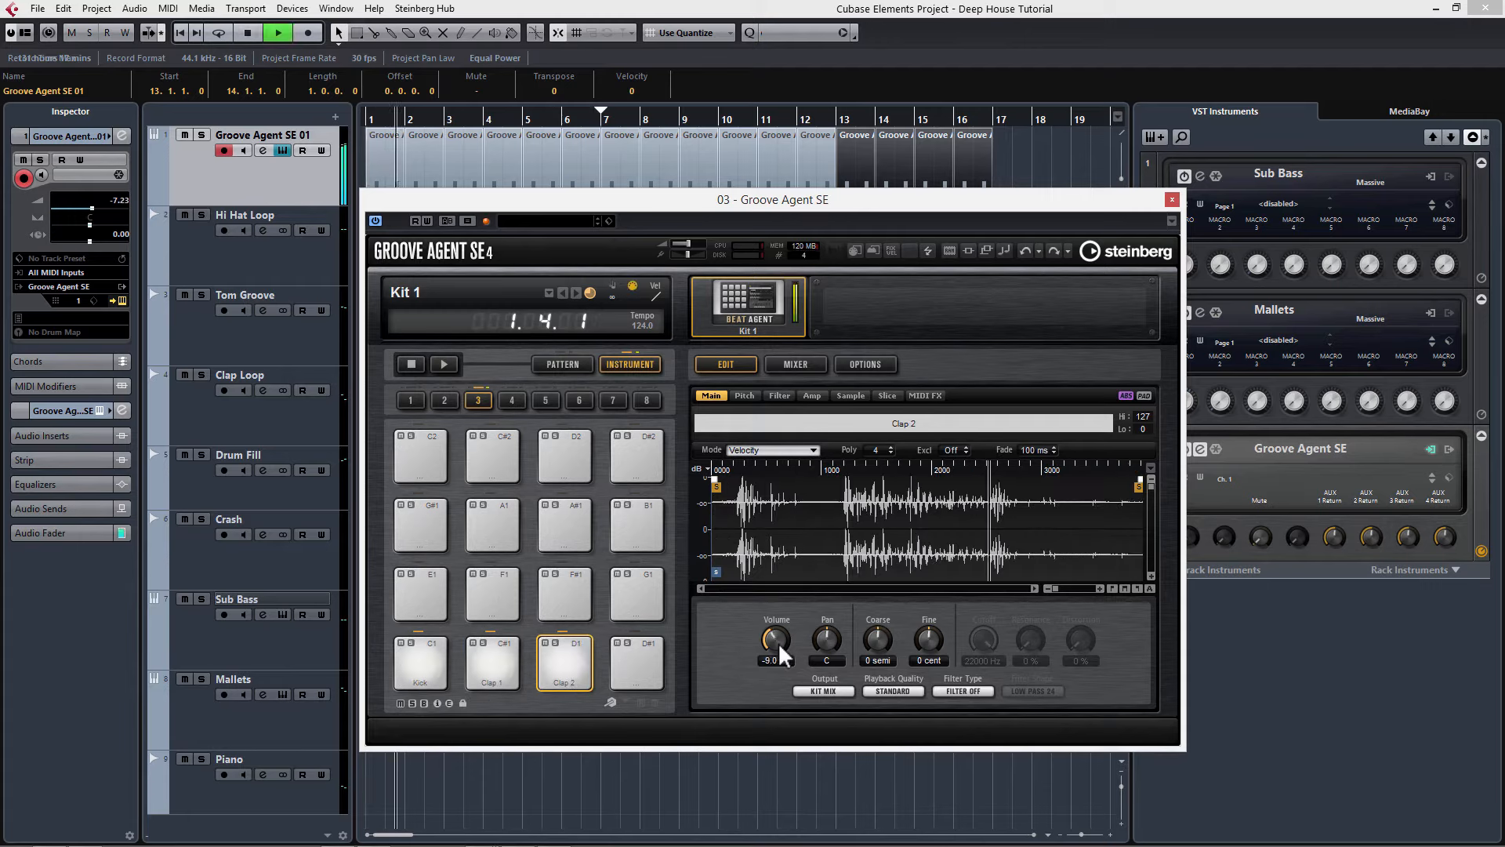
{"action": "key", "text": "space"}
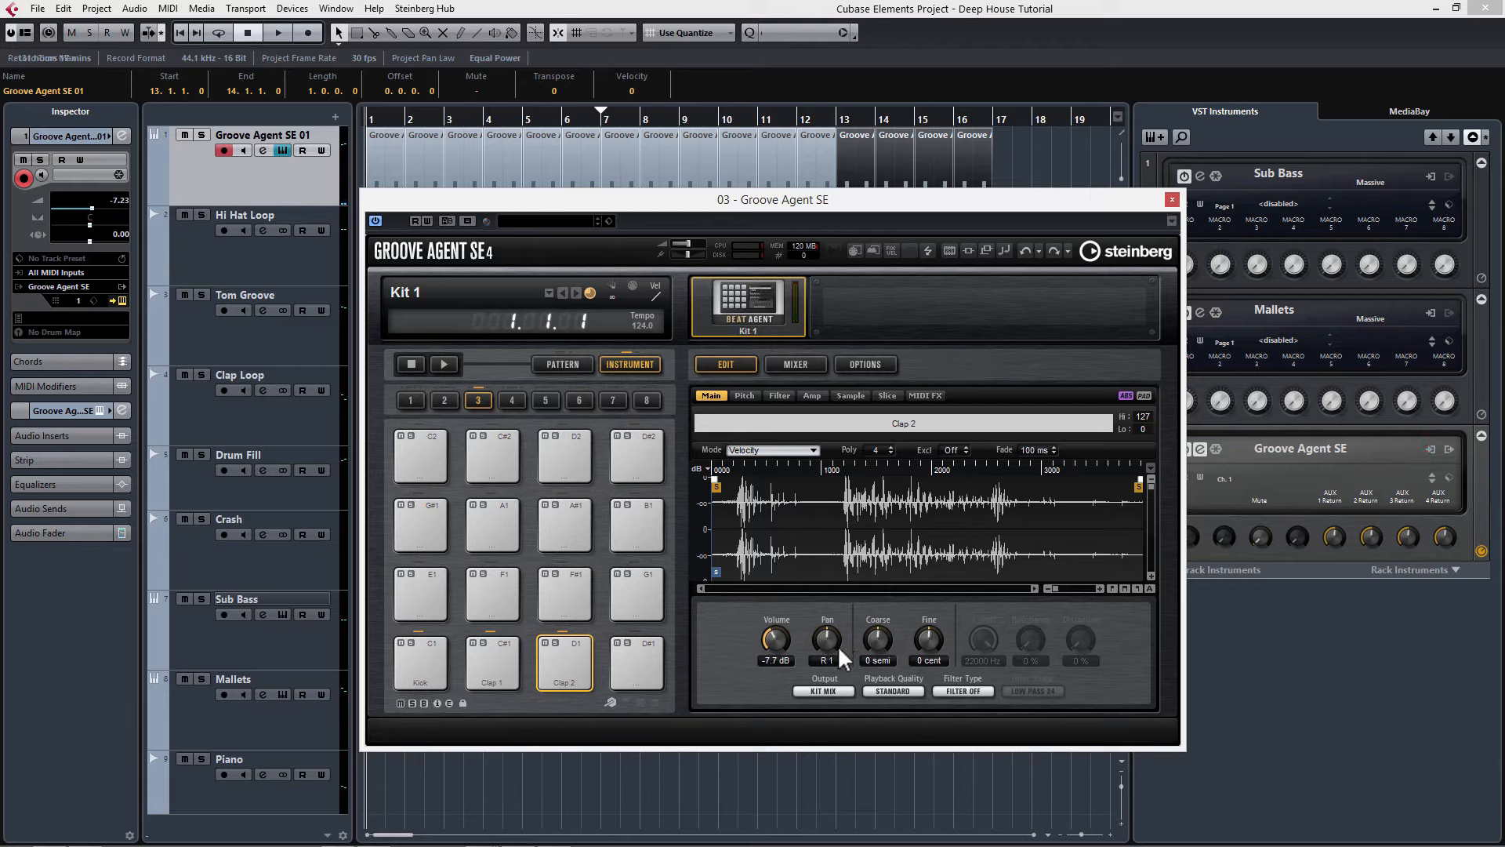
{"action": "left_click_drag", "start_coordinate": [839, 646], "coordinate": [838, 649]}
{"action": "left_click", "coordinate": [1171, 199]}
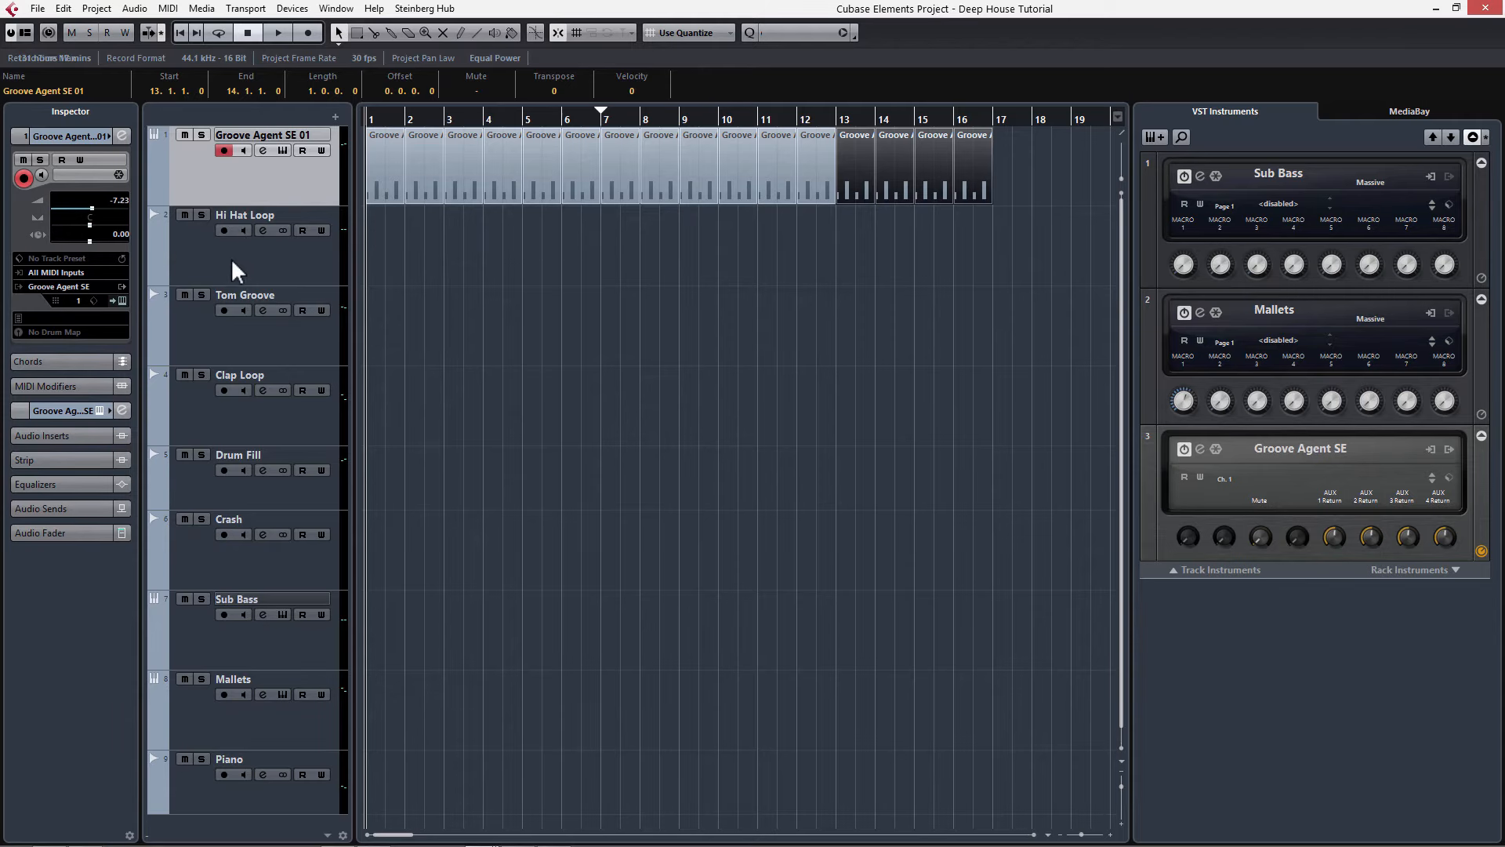
Step: Open the Pool and drag Hi Hat Loop 2 onto the Hi Hat Loop track at bar 1
{"action": "key", "text": "ctrl+p"}
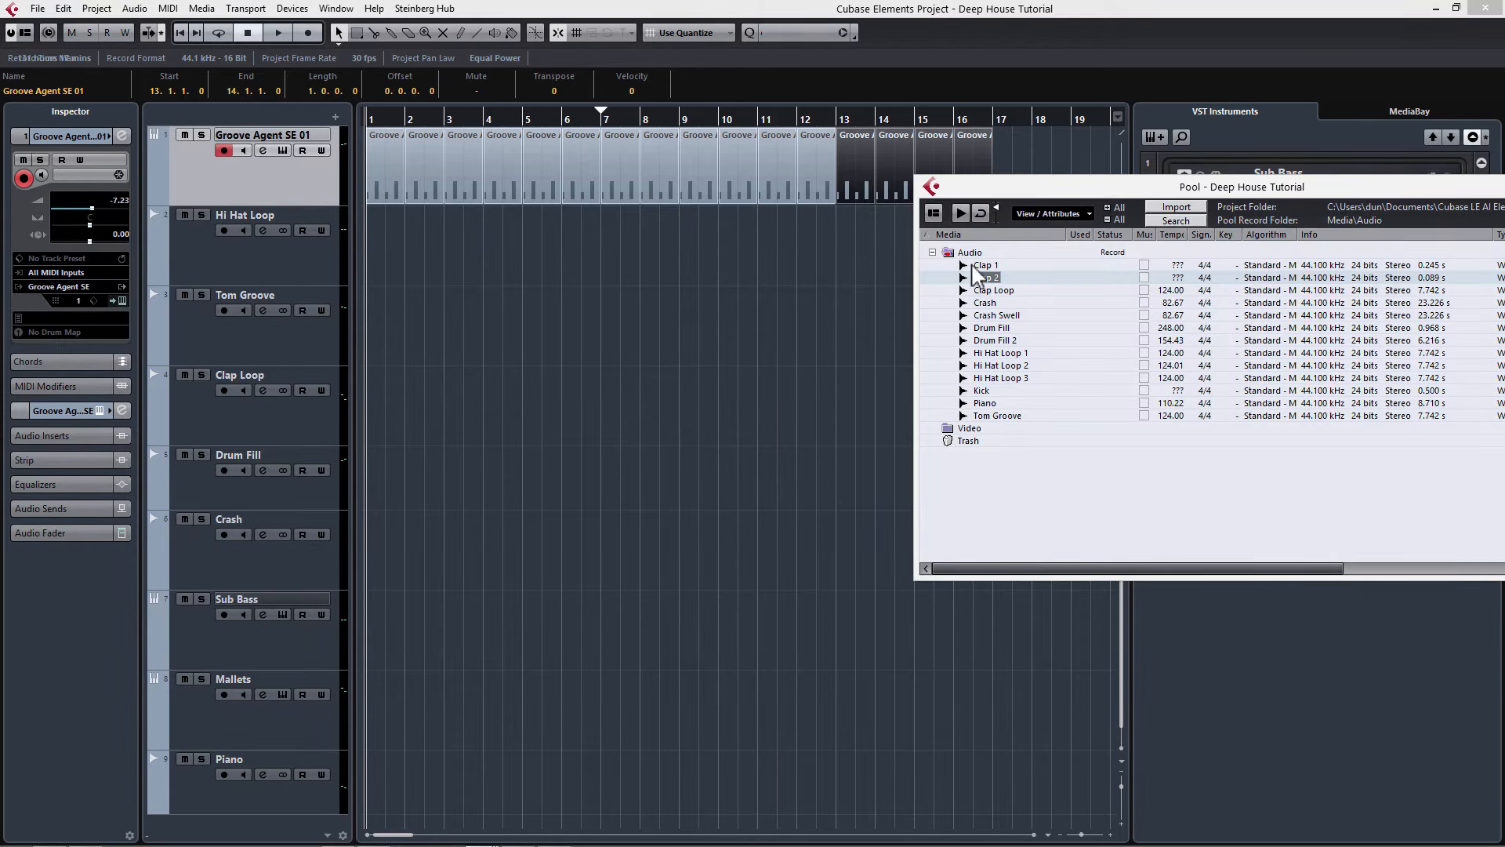
{"action": "left_click", "coordinate": [984, 367]}
{"action": "mouse_move", "coordinate": [986, 376]}
{"action": "left_mouse_down"}
{"action": "mouse_move", "coordinate": [354, 202]}
{"action": "mouse_move", "coordinate": [416, 270]}
{"action": "mouse_move", "coordinate": [368, 253]}
{"action": "left_mouse_up"}
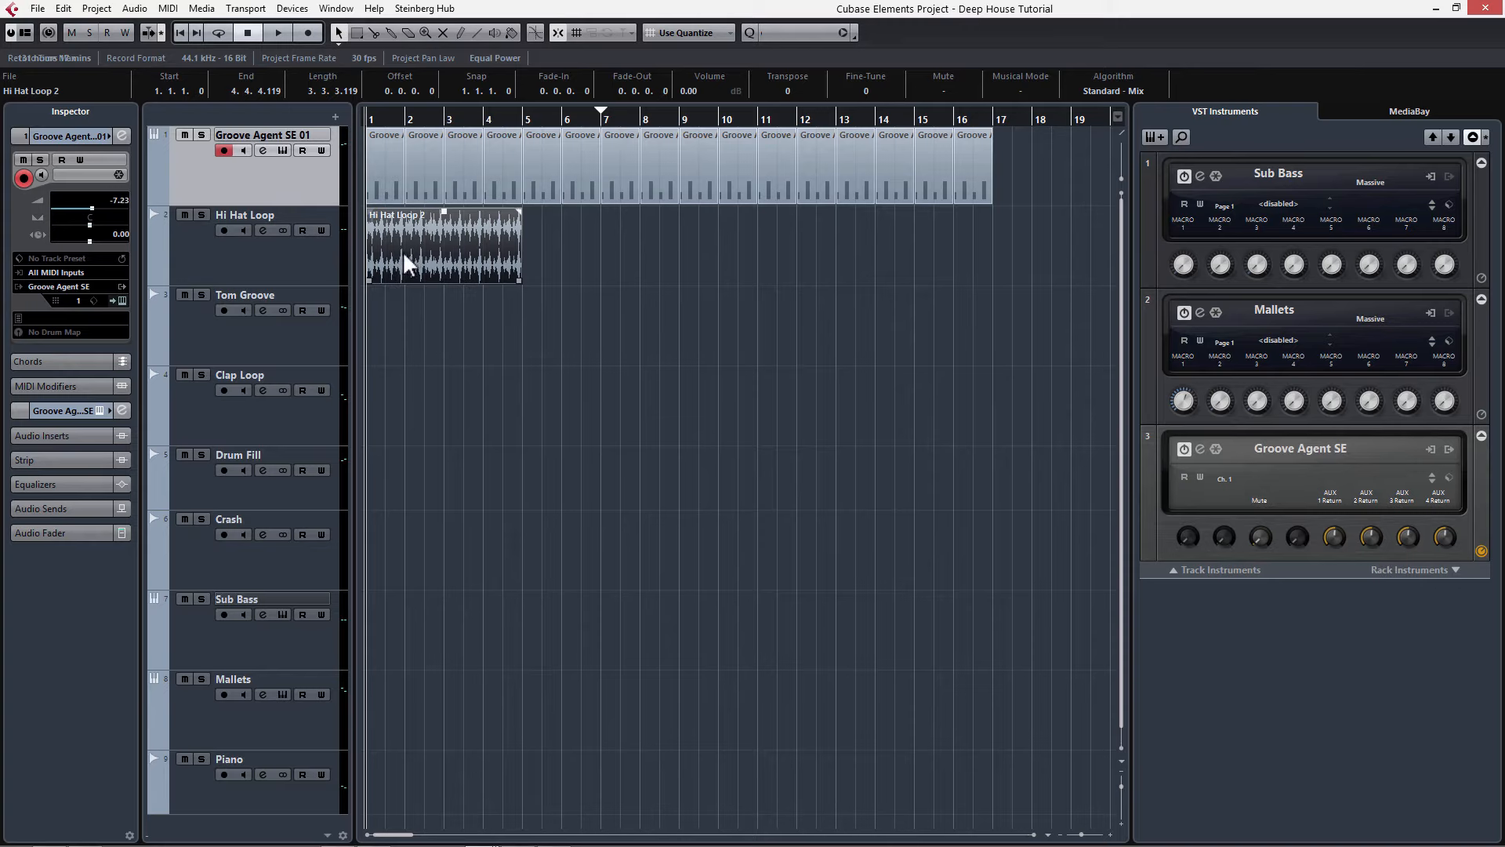
Step: Select the hi-hat part and duplicate it three times to cover bars 1 to 16, then stop playback
{"action": "left_click", "coordinate": [317, 273]}
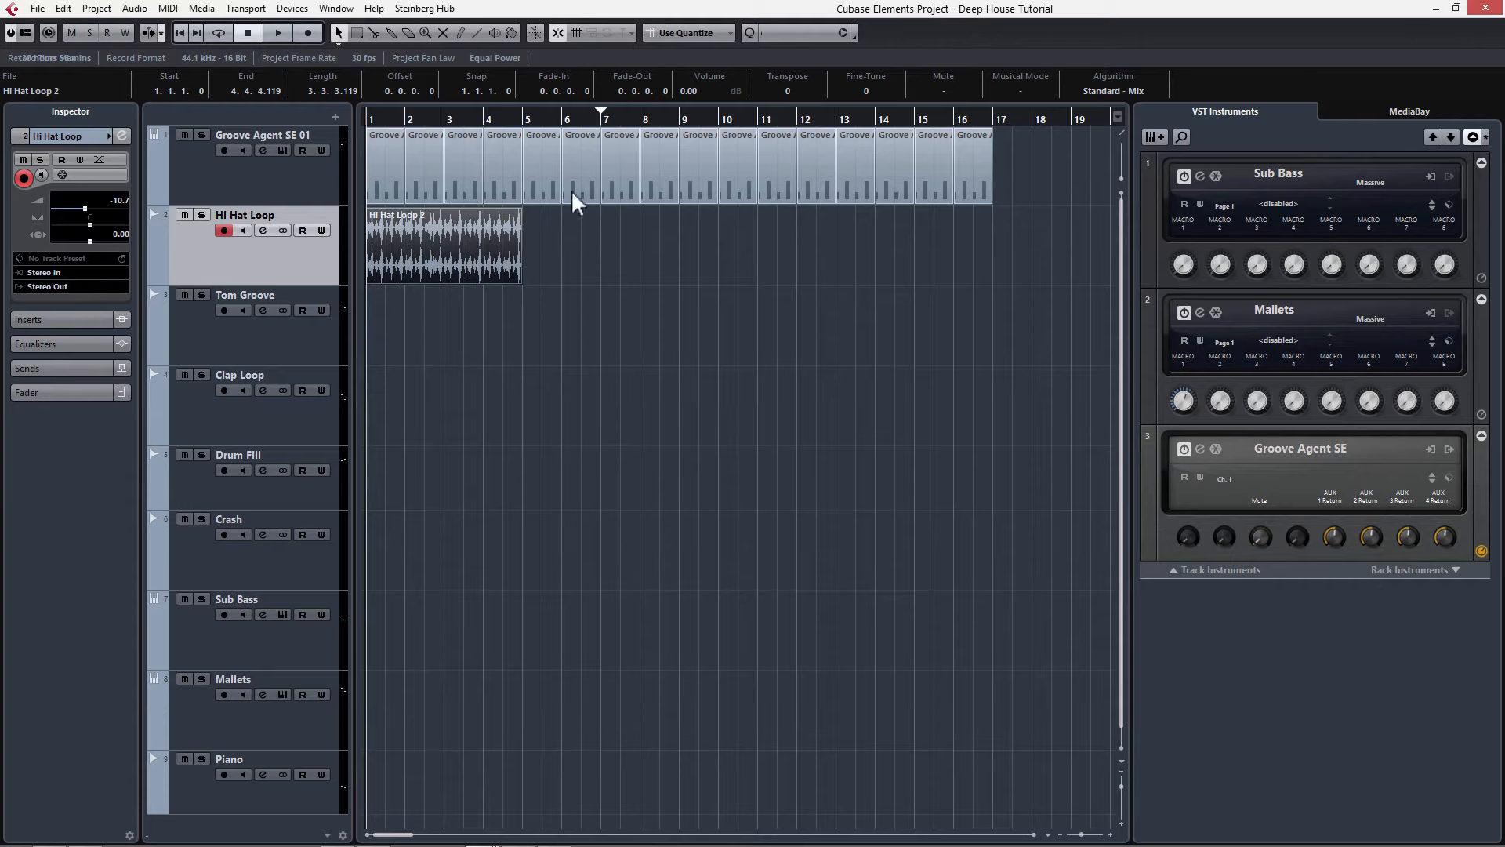
{"action": "left_click", "coordinate": [449, 267]}
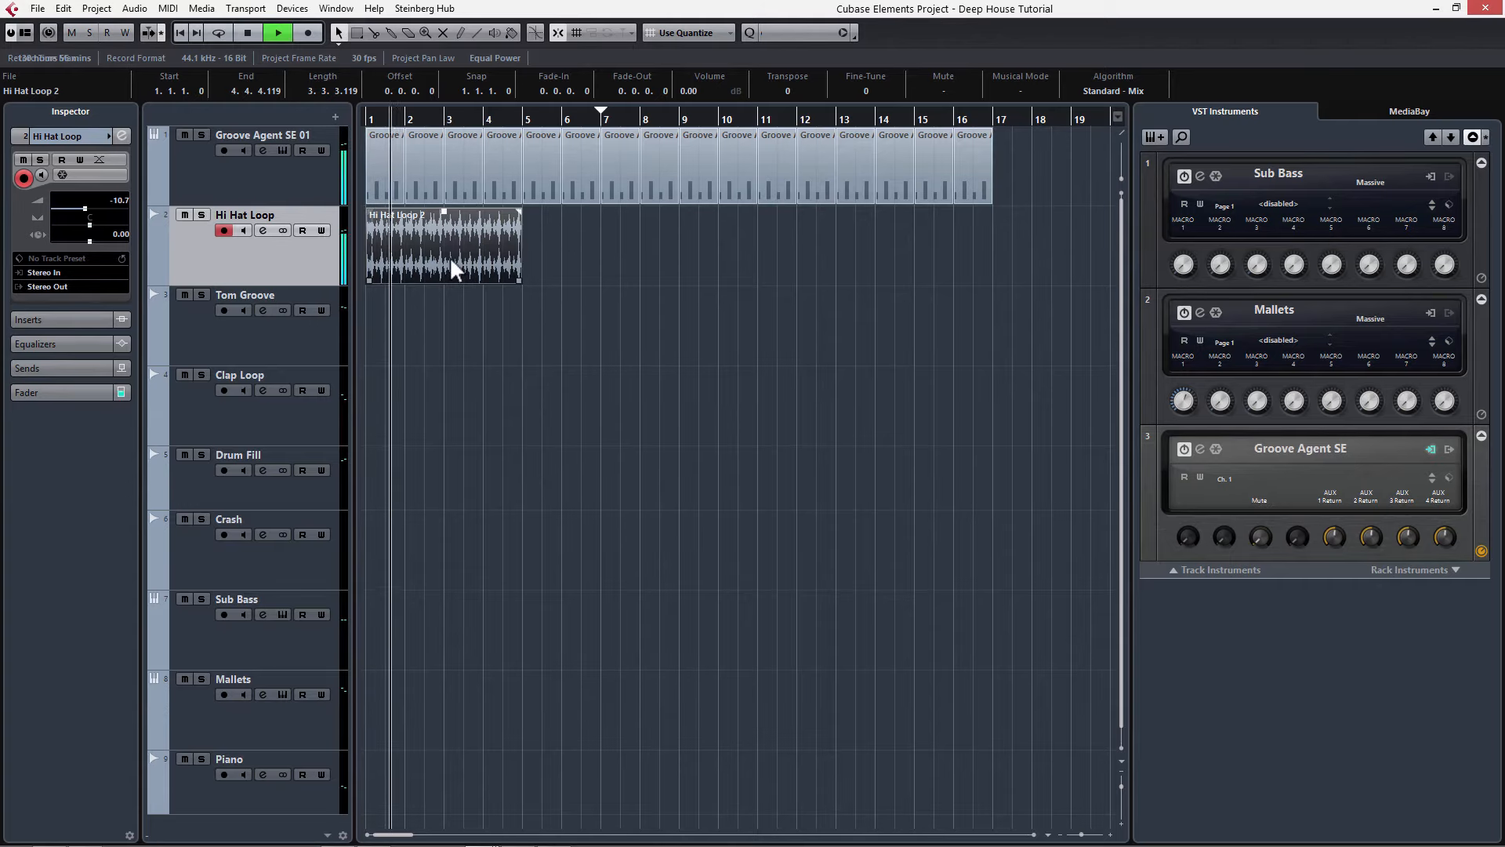
{"action": "key", "text": "ctrl+d"}
{"action": "key", "text": "ctrl+d"}
{"action": "key", "text": "ctrl+d"}
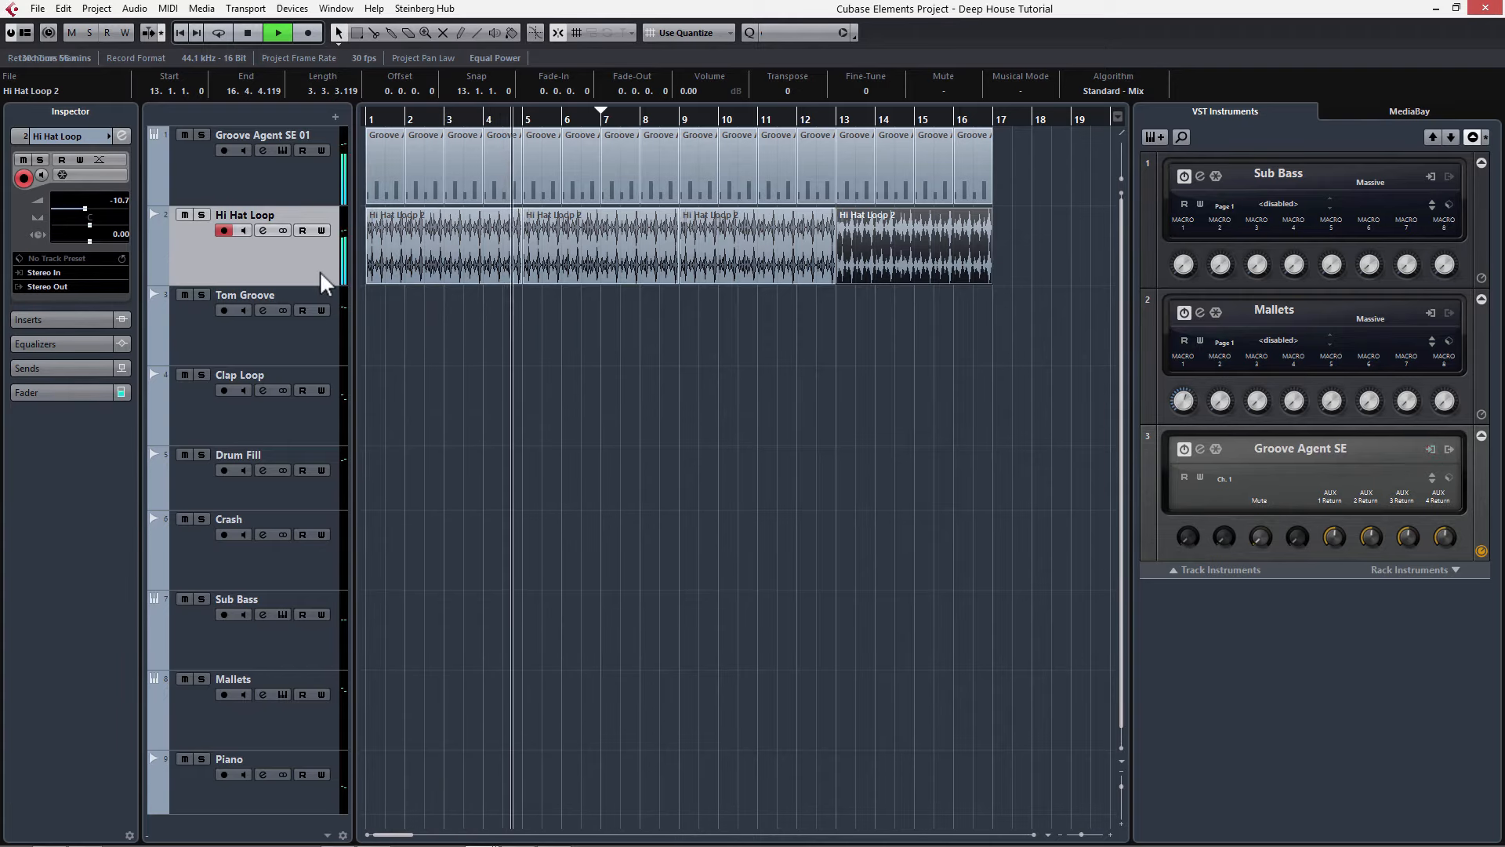
{"action": "key", "text": "space"}
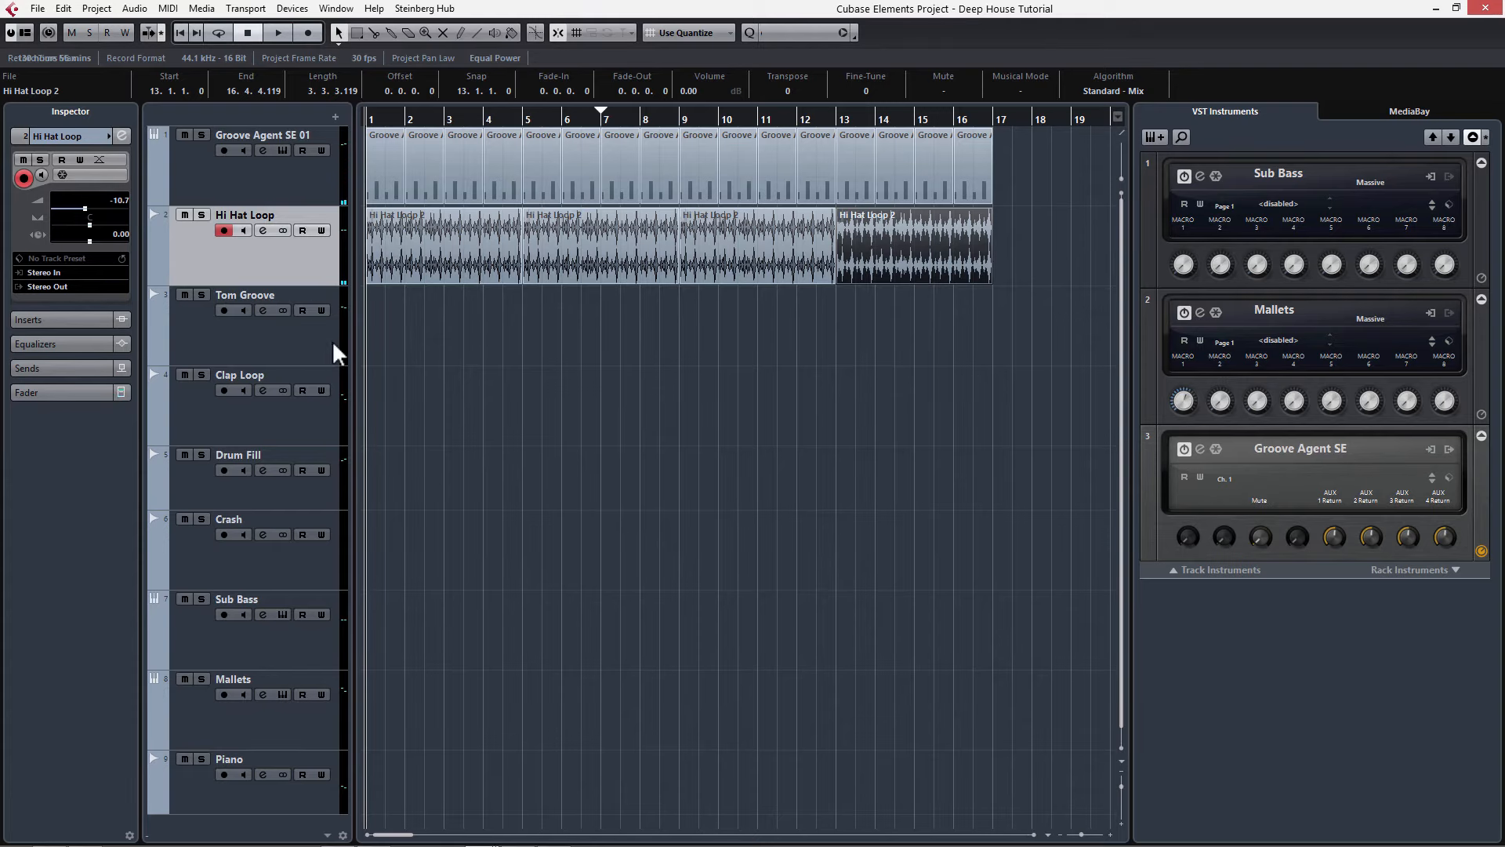
Step: Drag Tom Groove from the Pool onto the Tom Groove track at bar 1 and duplicate it three times
{"action": "key", "text": "ctrl+p"}
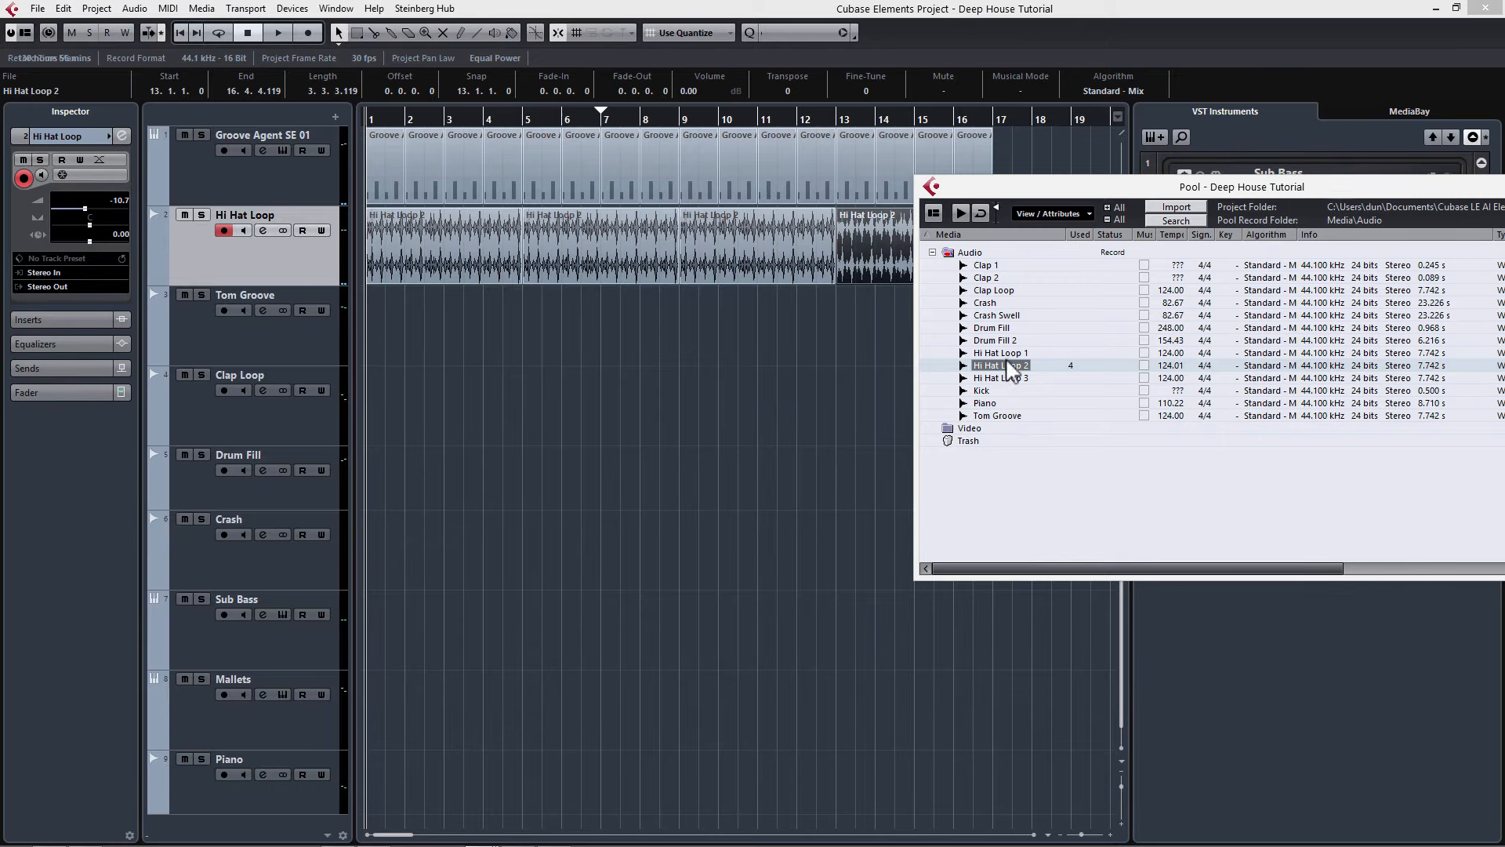
{"action": "left_click_drag", "start_coordinate": [984, 416], "coordinate": [375, 326]}
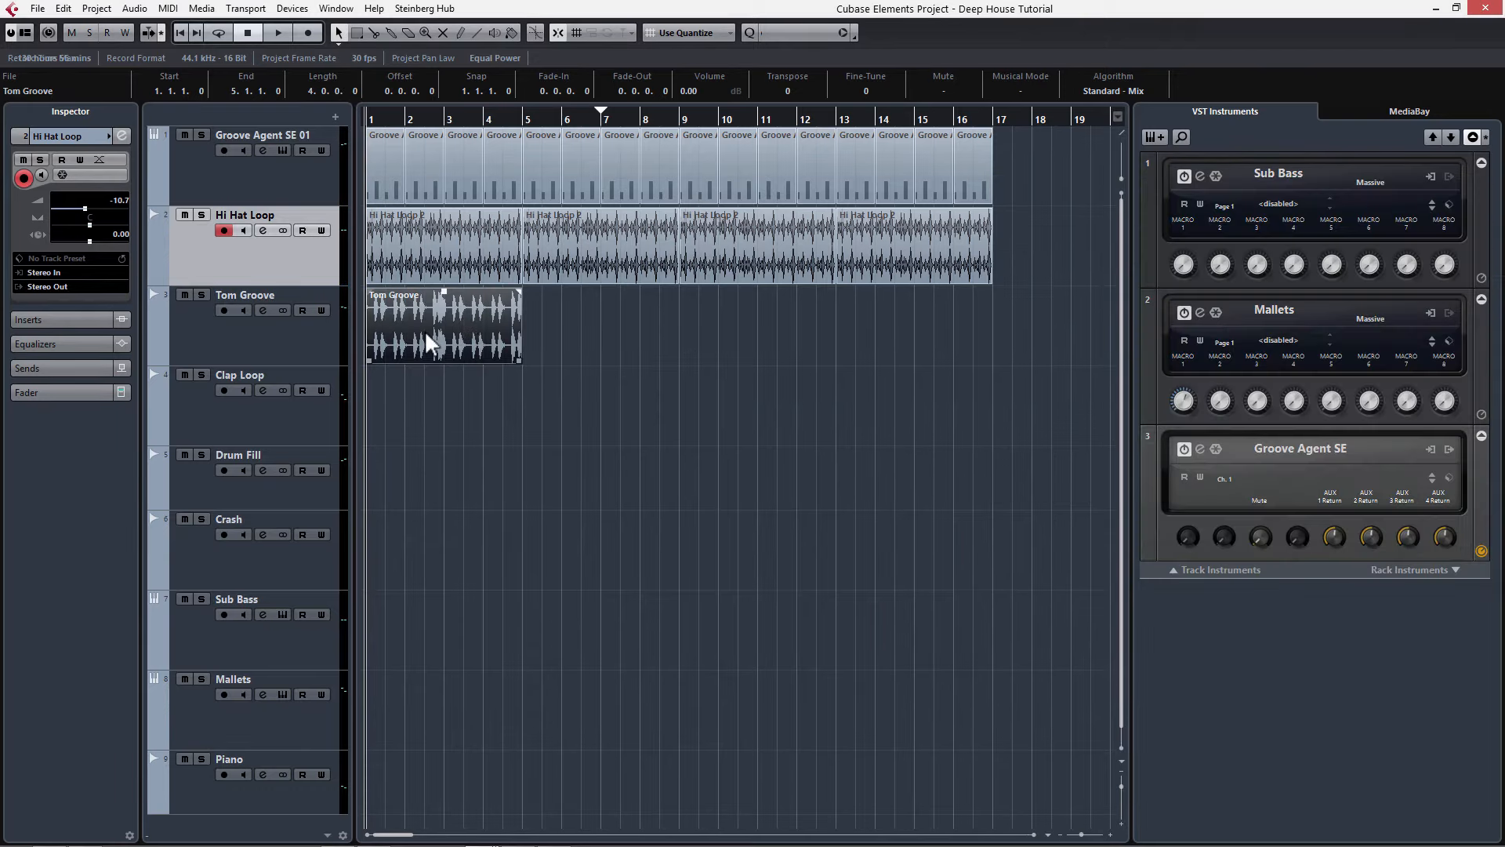
{"action": "key", "text": "space"}
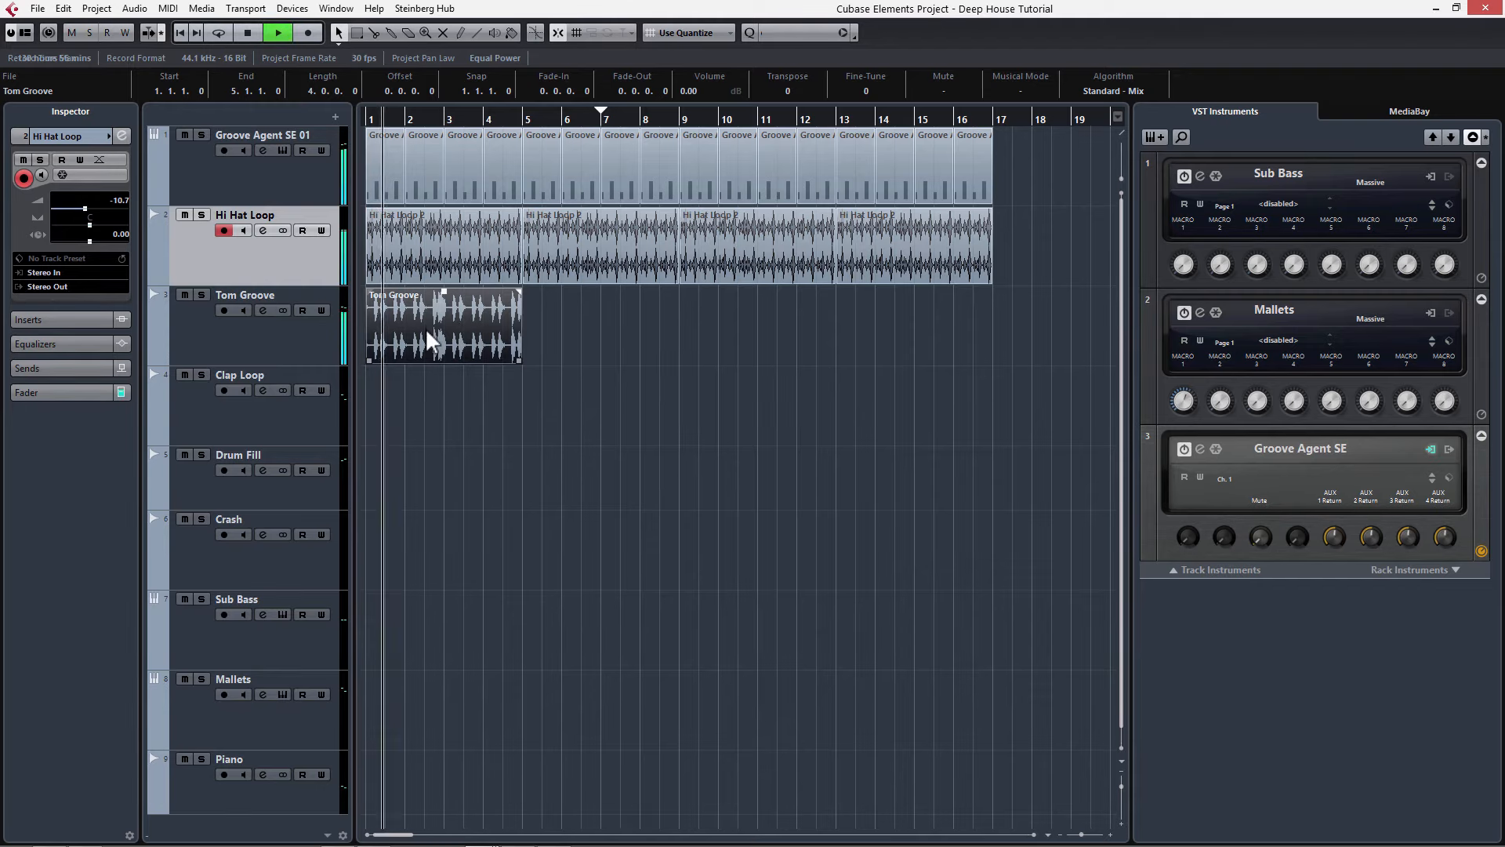
{"action": "key", "text": "ctrl+d"}
{"action": "key", "text": "ctrl+d"}
{"action": "key", "text": "ctrl+d"}
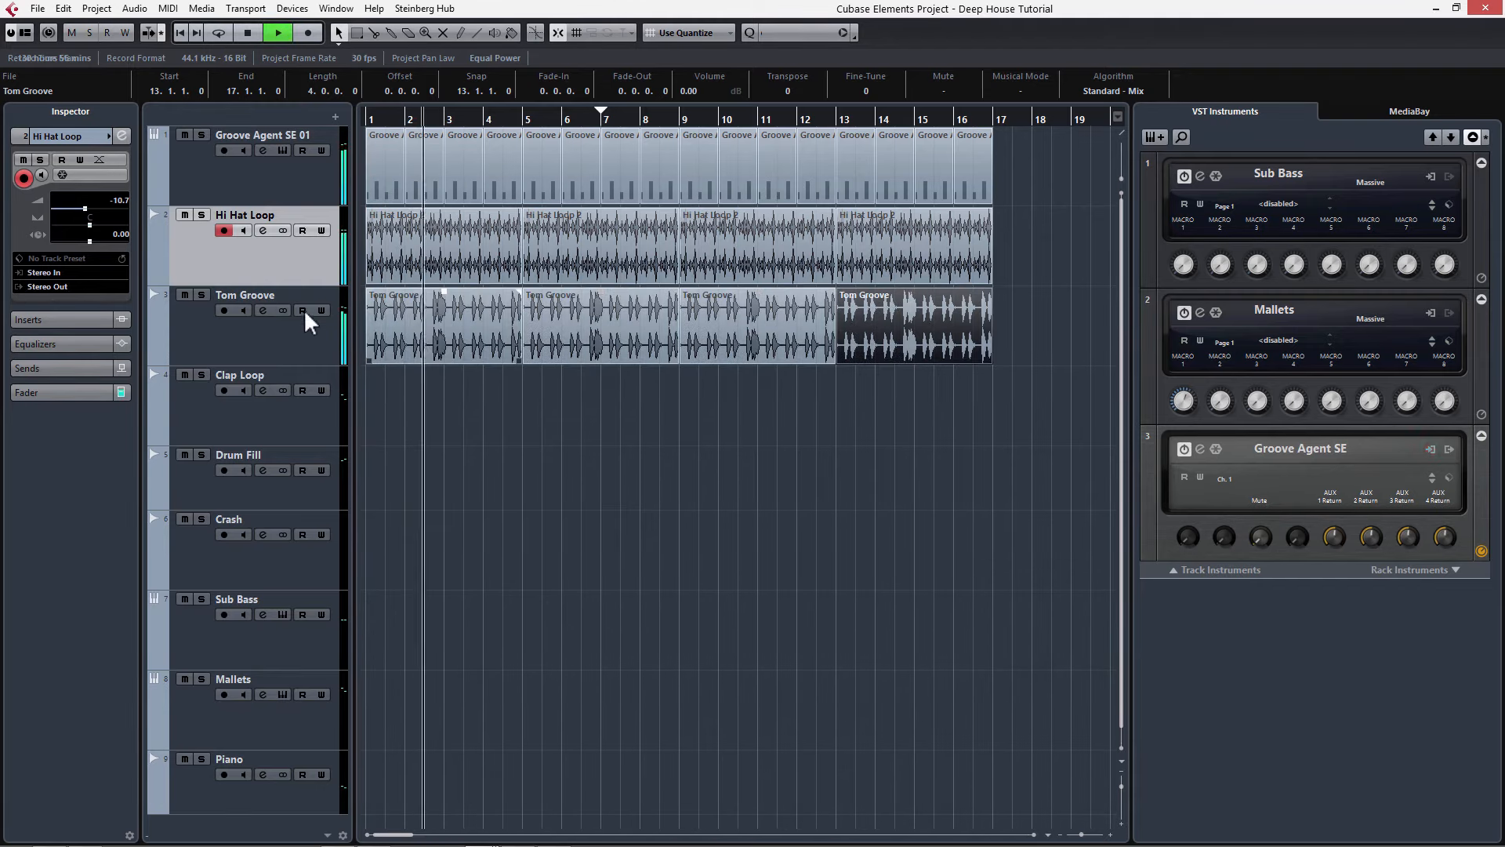
Step: Set the Tom Groove track's volume to about -8.3 dB while listening to playback
{"action": "left_click", "coordinate": [291, 343]}
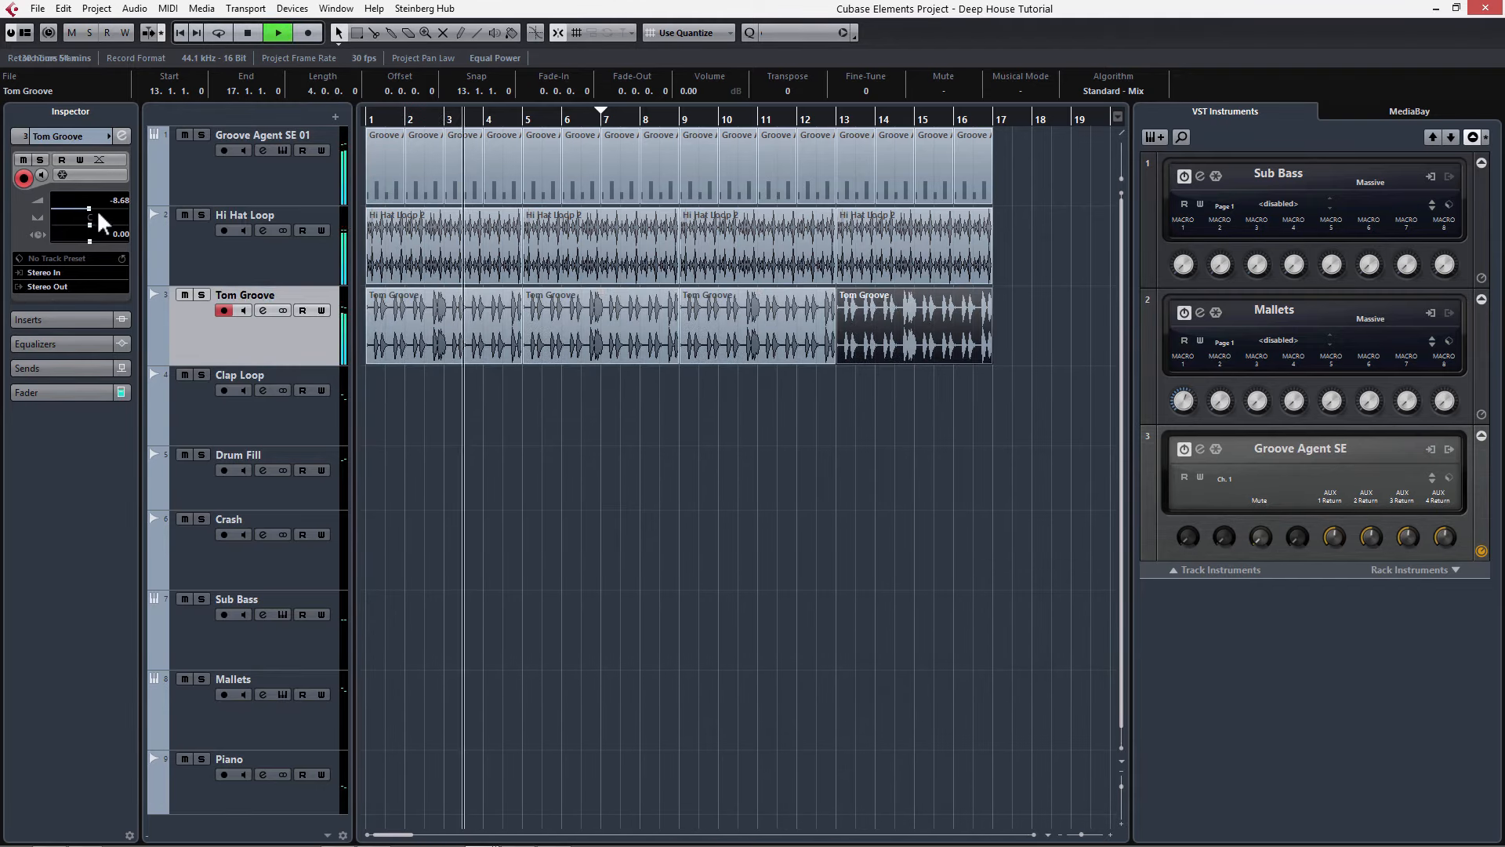
{"action": "left_click_drag", "start_coordinate": [88, 207], "coordinate": [88, 207]}
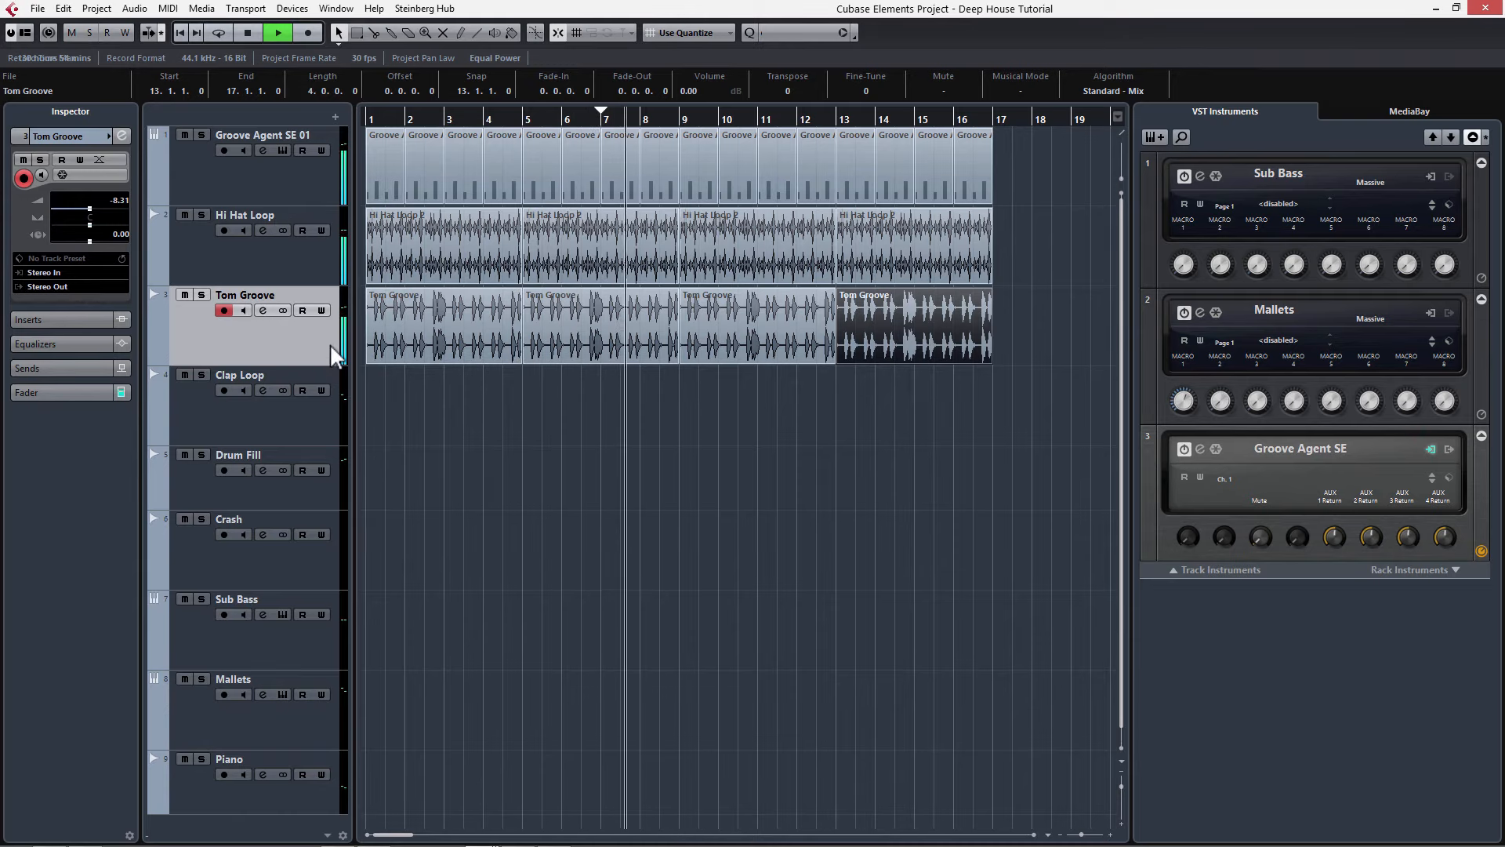
{"action": "key", "text": "space"}
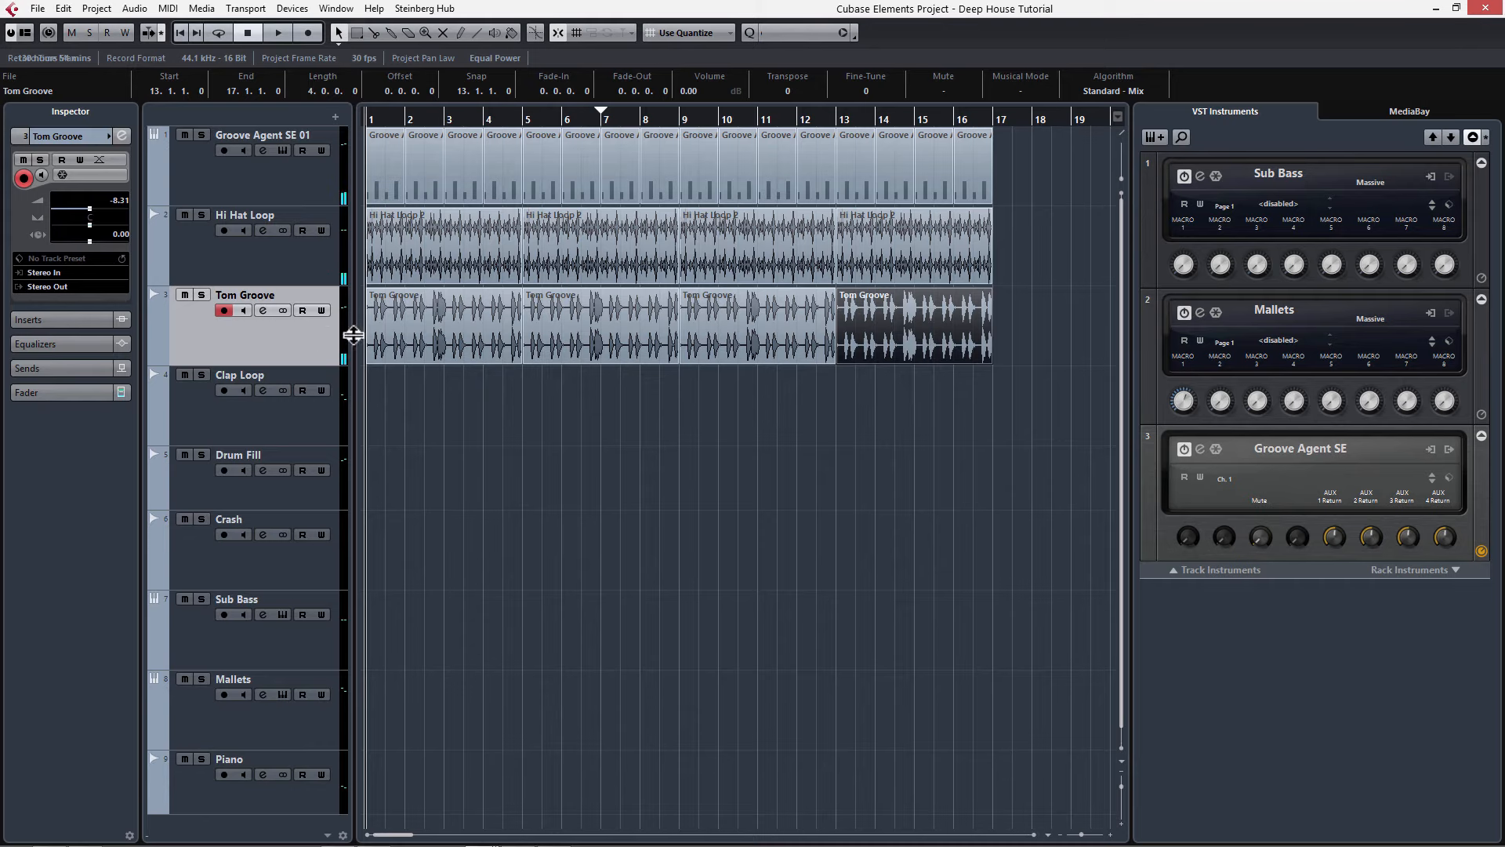
Step: Drag Clap Loop from the Pool onto the Clap Loop track at bar 1, duplicate it three times and play
{"action": "key", "text": "ctrl+p"}
{"action": "left_click", "coordinate": [976, 291]}
{"action": "left_click_drag", "start_coordinate": [964, 296], "coordinate": [373, 407]}
{"action": "key", "text": "ctrl+d"}
{"action": "key", "text": "ctrl+d"}
{"action": "key", "text": "ctrl+d"}
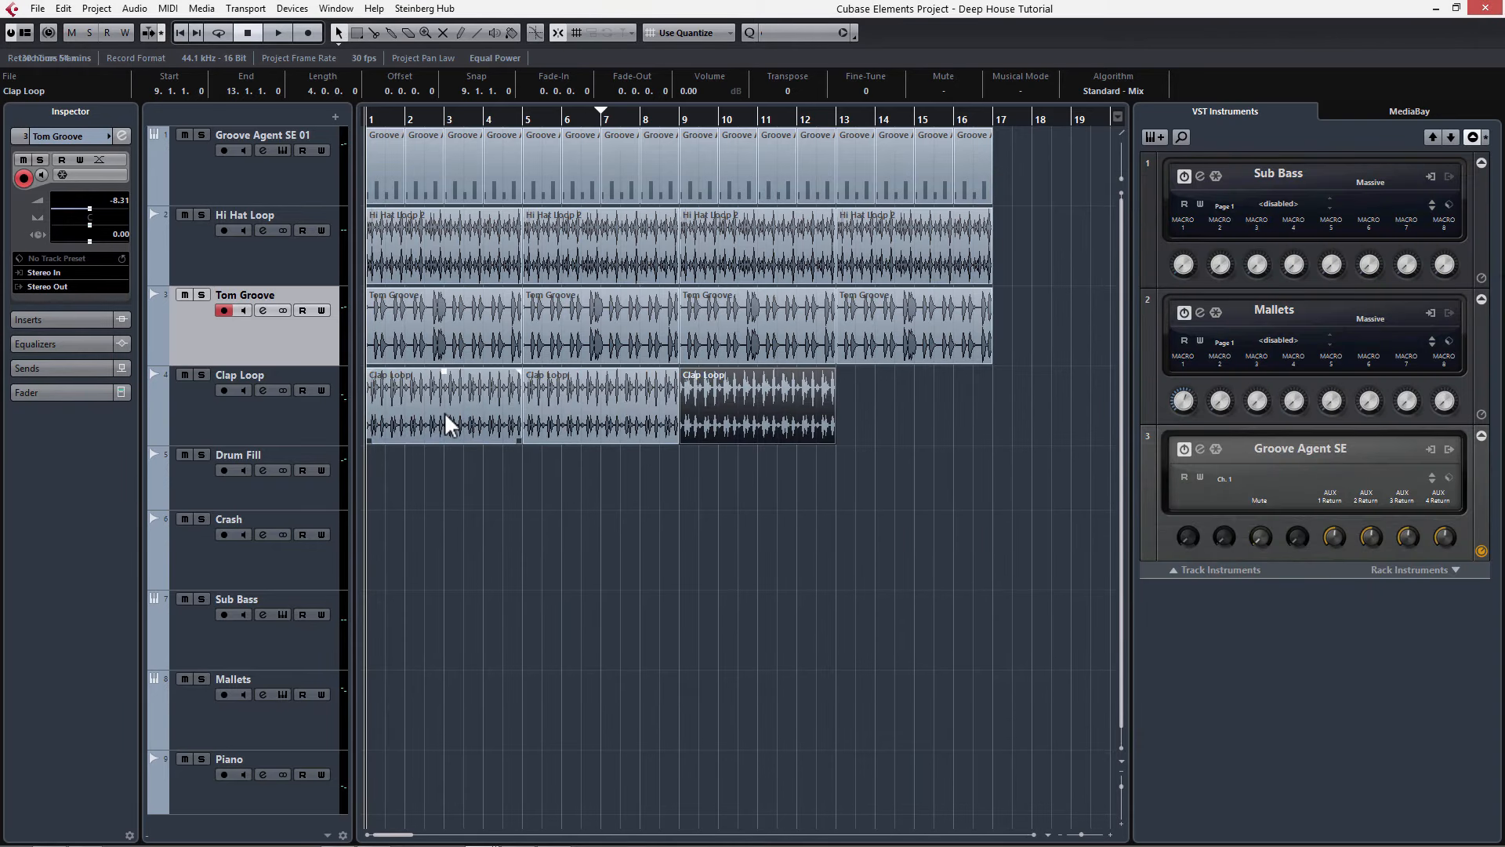
{"action": "key", "text": "space"}
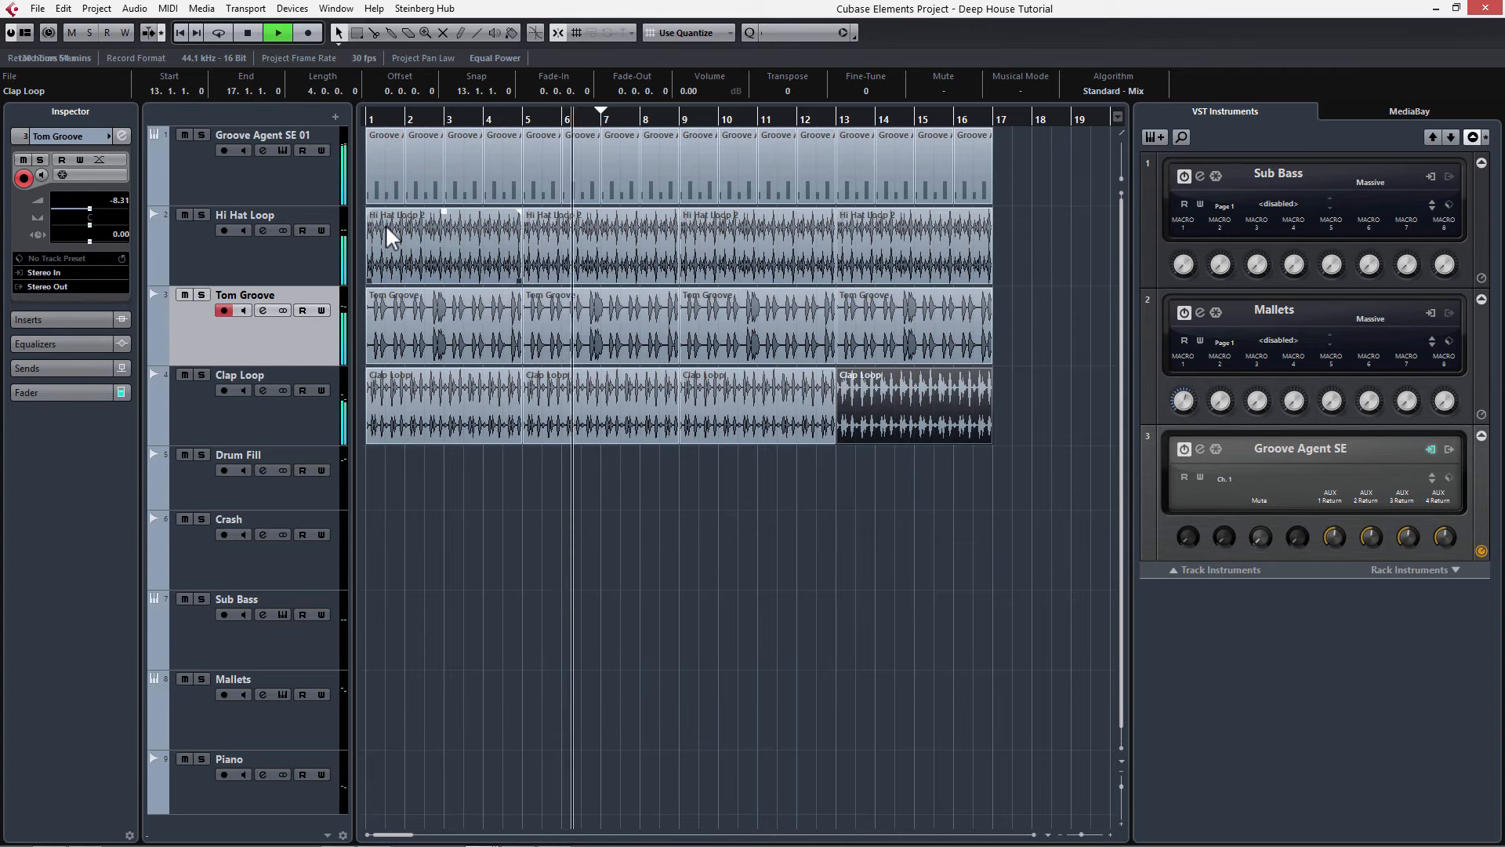
Step: Drag Crash from the Pool onto the Crash track at bar 1 and play back the arrangement
{"action": "key", "text": "space"}
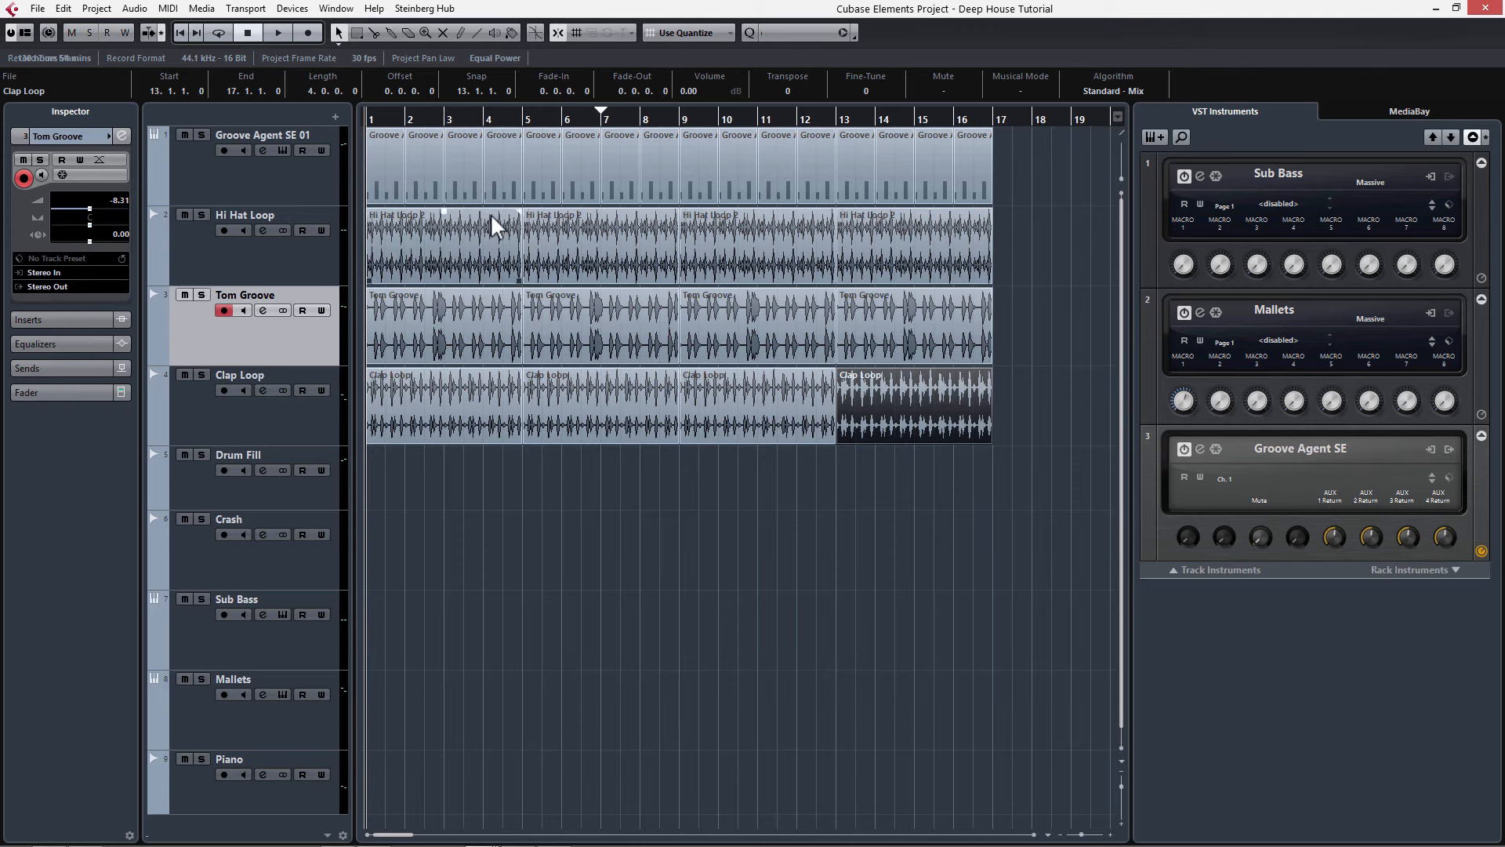
{"action": "key", "text": "ctrl+p"}
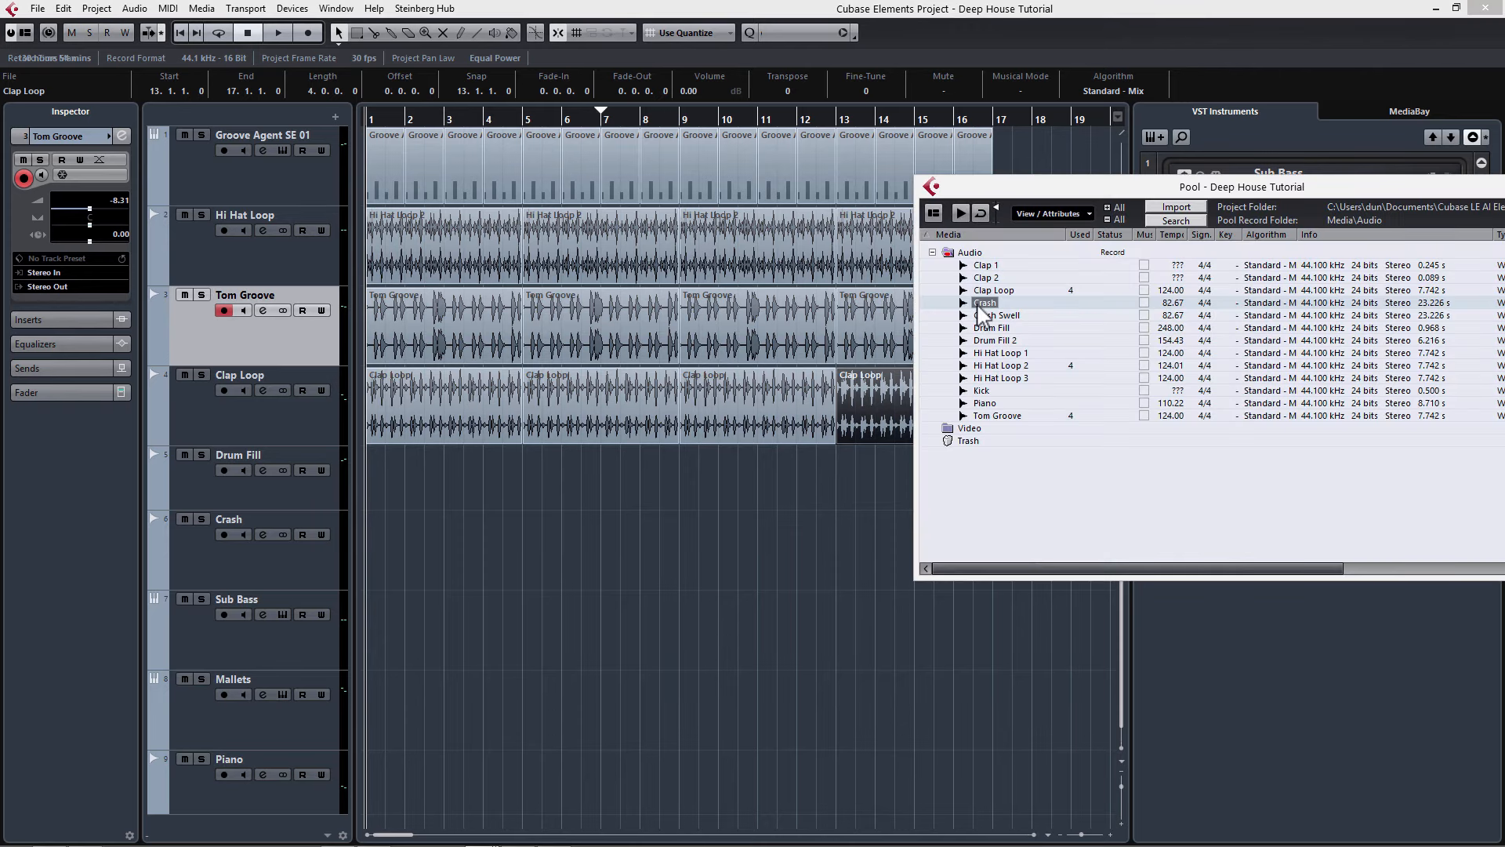
{"action": "left_click_drag", "start_coordinate": [982, 312], "coordinate": [368, 542]}
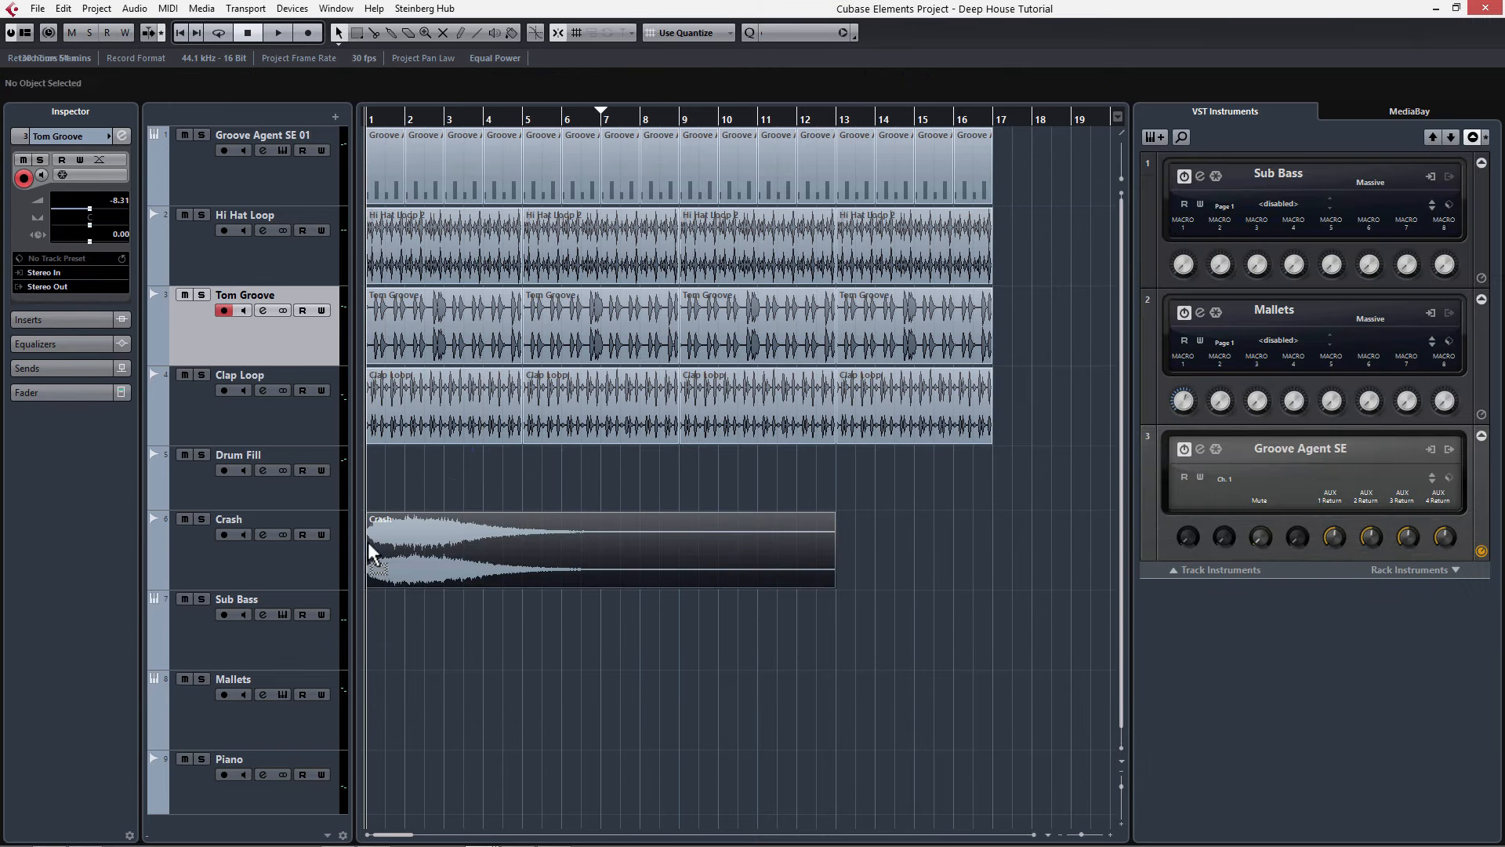
{"action": "key", "text": "space"}
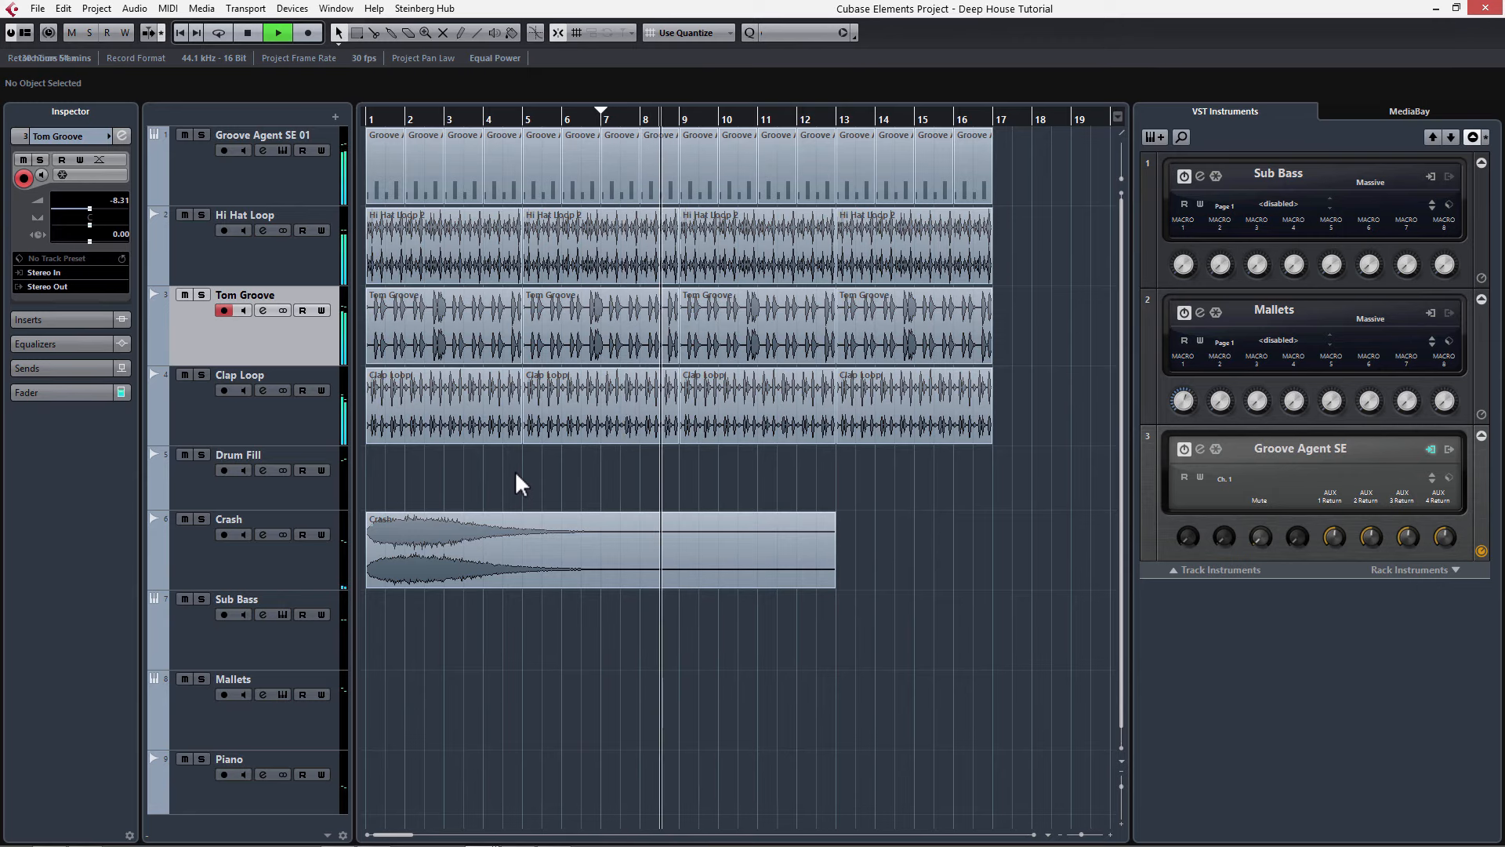
{"action": "key", "text": "space"}
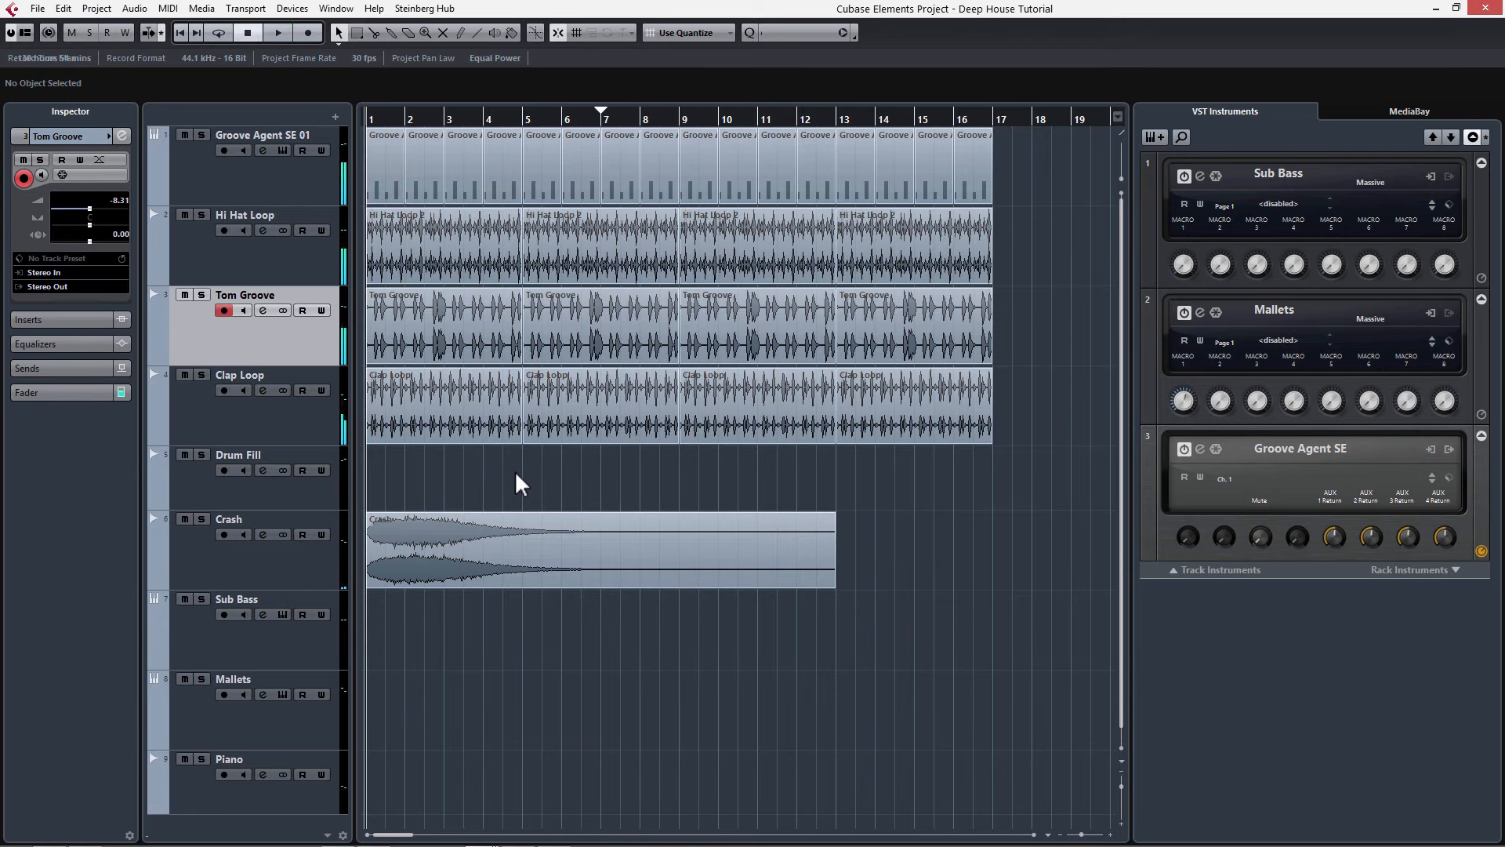